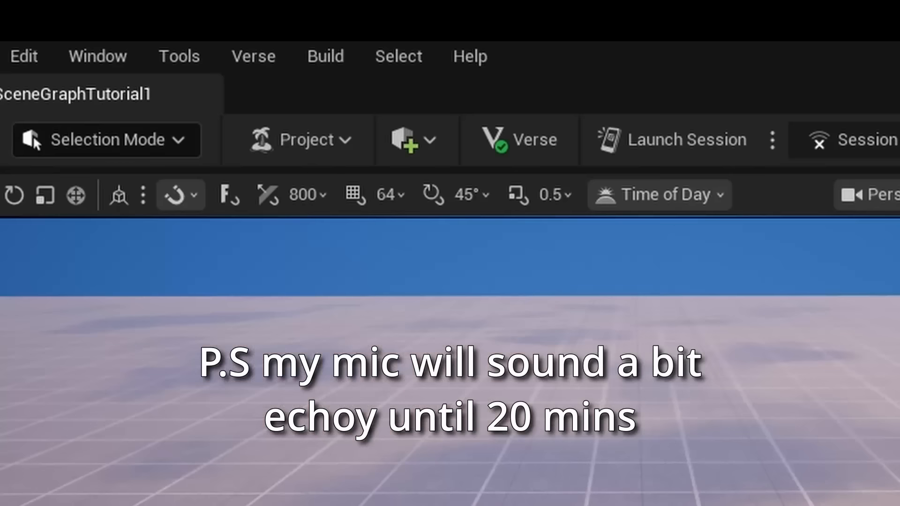
Enable the Scene Graph system under Beta Access in the project settings.
{"action": "left_click", "coordinate": [172, 36]}
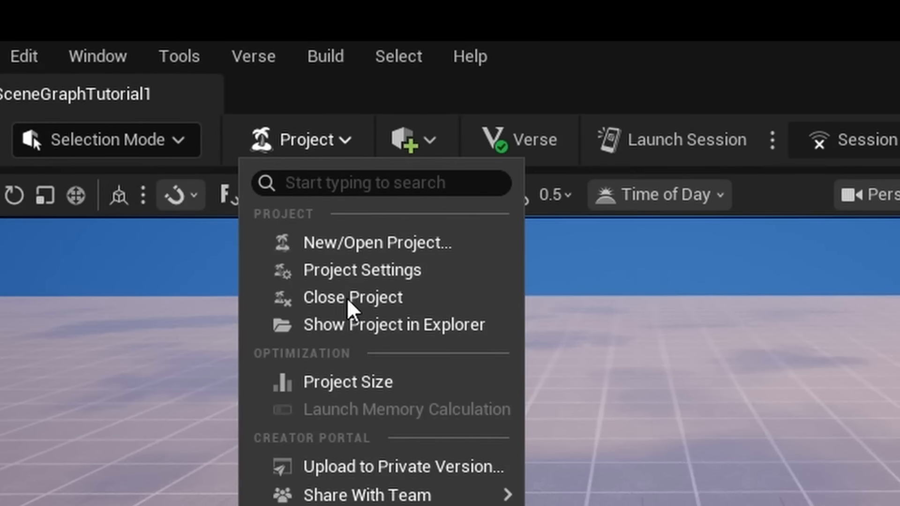
{"action": "left_click", "coordinate": [362, 271]}
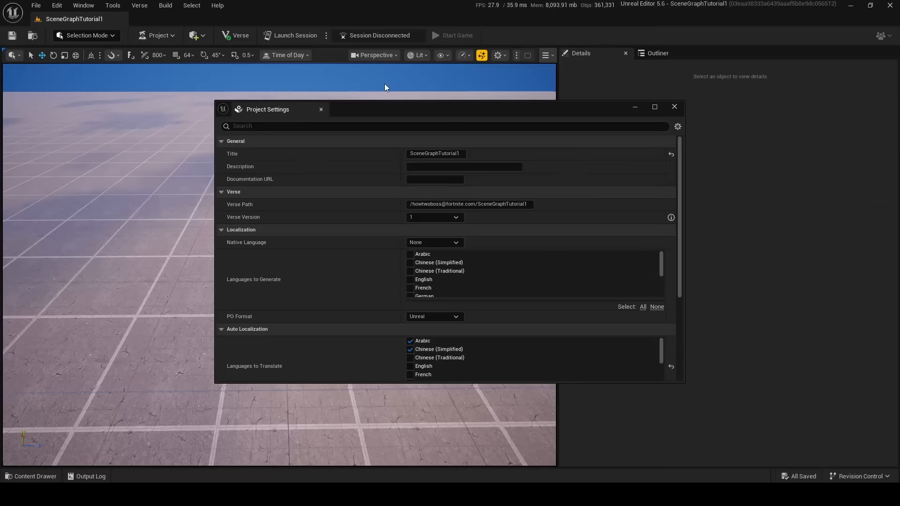
{"action": "scroll", "coordinate": [678, 248], "scroll_direction": "down", "scroll_amount": 1}
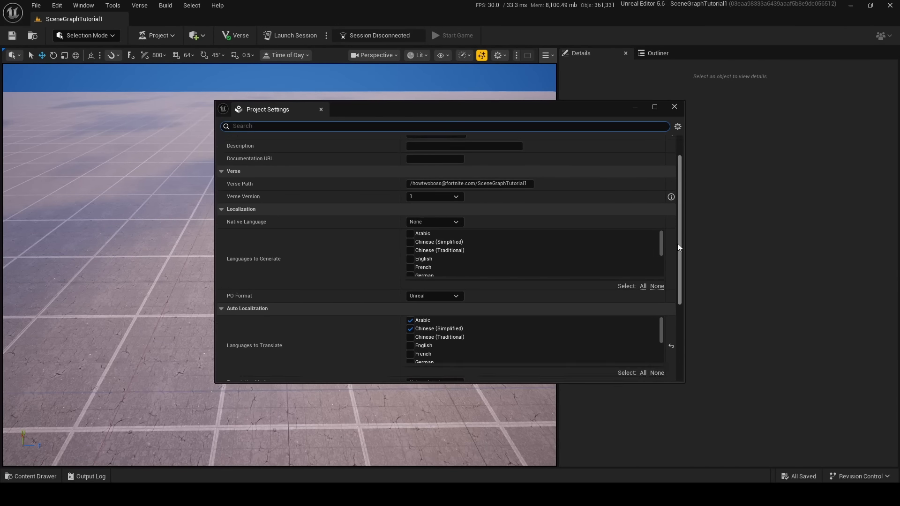
{"action": "left_click_drag", "start_coordinate": [678, 244], "coordinate": [678, 324]}
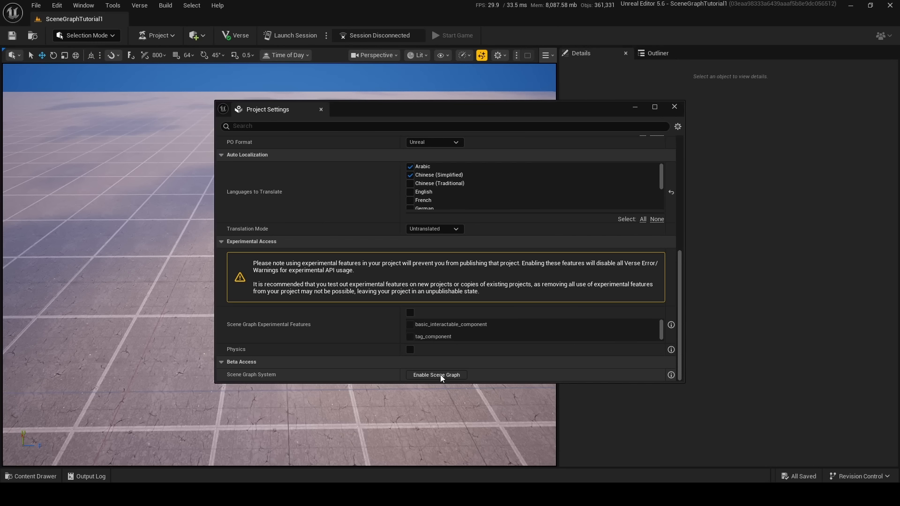
{"action": "left_click", "coordinate": [440, 375]}
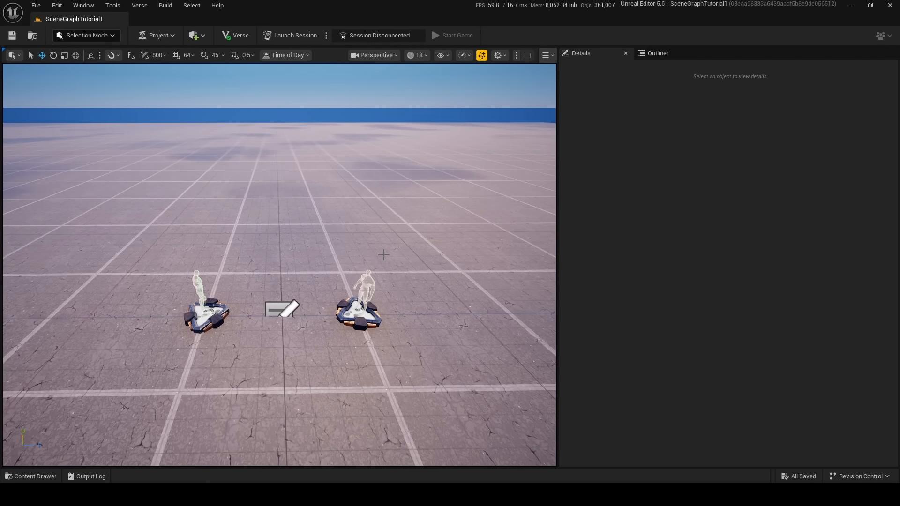
Place an empty Entity actor in the level near the player spawn pads.
{"action": "right_click_drag", "start_coordinate": [382, 257], "coordinate": [382, 247]}
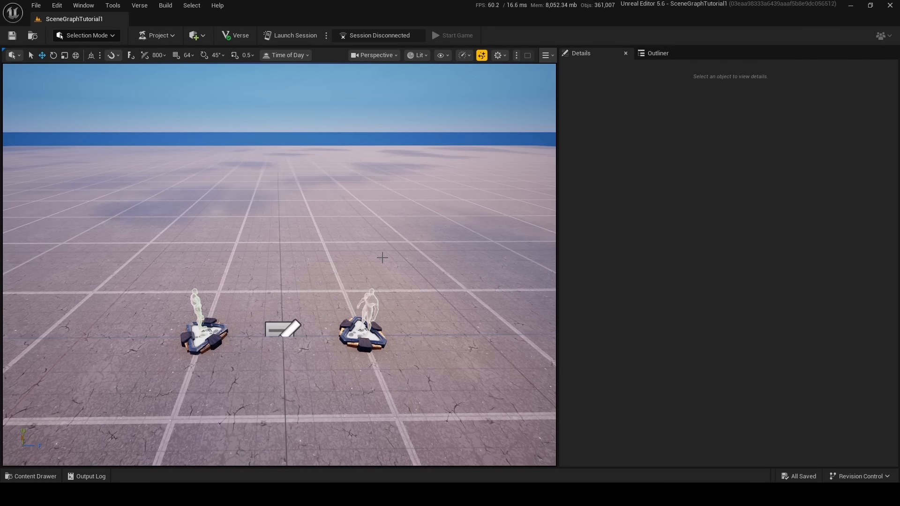
{"action": "key", "text": "w"}
{"action": "right_click_drag", "start_coordinate": [383, 258], "coordinate": [416, 205]}
{"action": "key", "text": "s"}
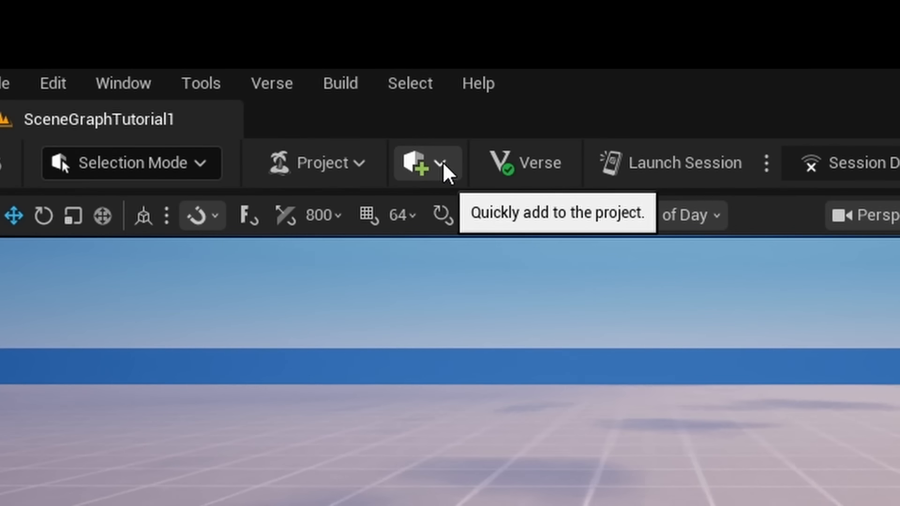
{"action": "left_click", "coordinate": [442, 162]}
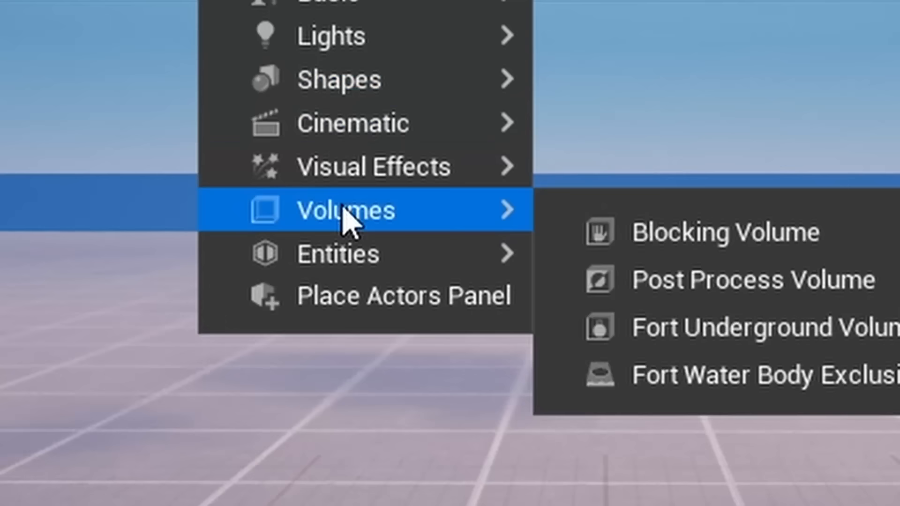
{"action": "mouse_move", "coordinate": [475, 403]}
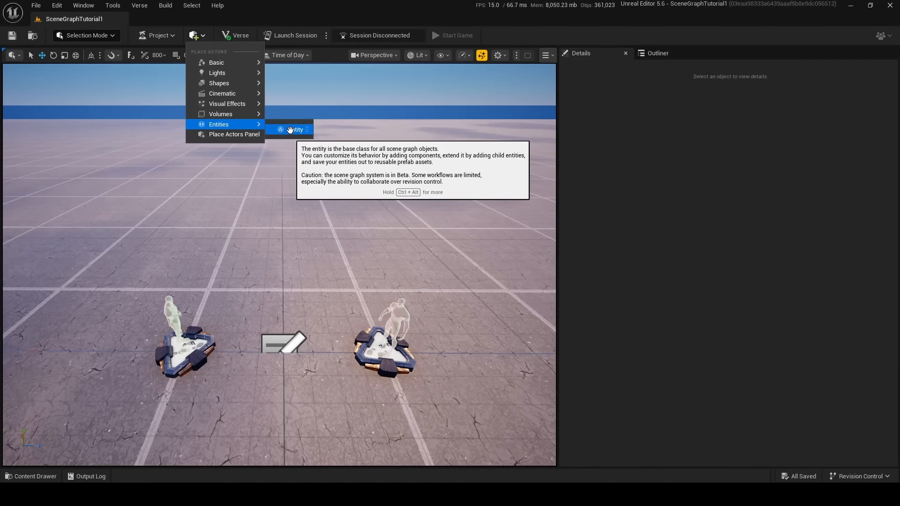
{"action": "left_click", "coordinate": [293, 130]}
Add a cube mesh component to the new entity.
{"action": "right_click_drag", "start_coordinate": [306, 182], "coordinate": [356, 112]}
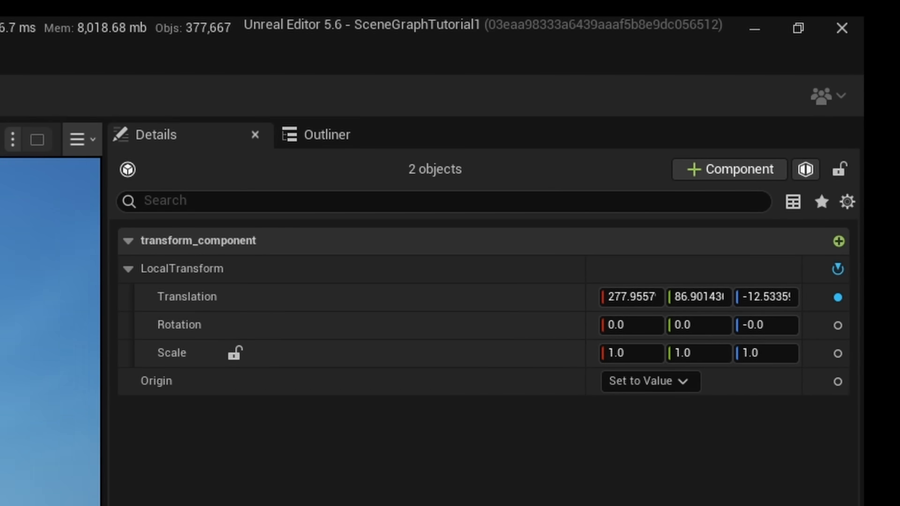
{"action": "right_click_drag", "start_coordinate": [281, 211], "coordinate": [336, 259]}
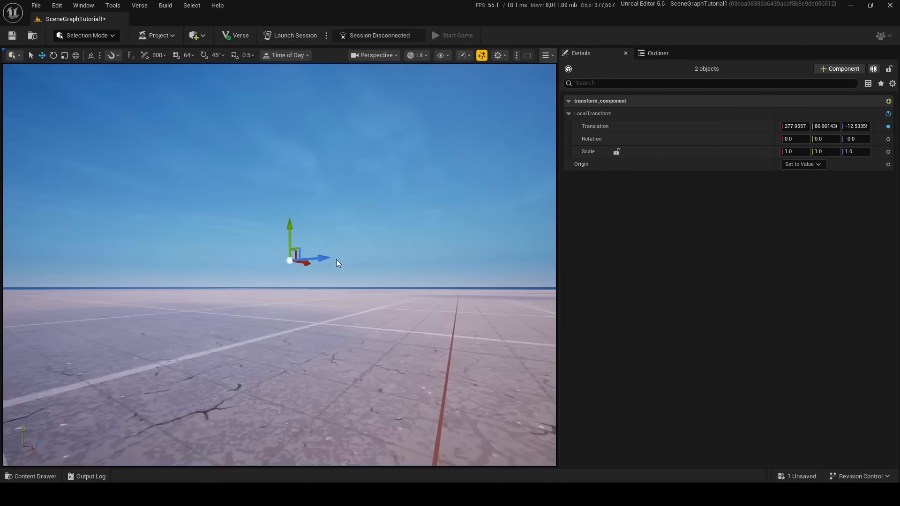
{"action": "right_click_drag", "start_coordinate": [366, 220], "coordinate": [367, 211]}
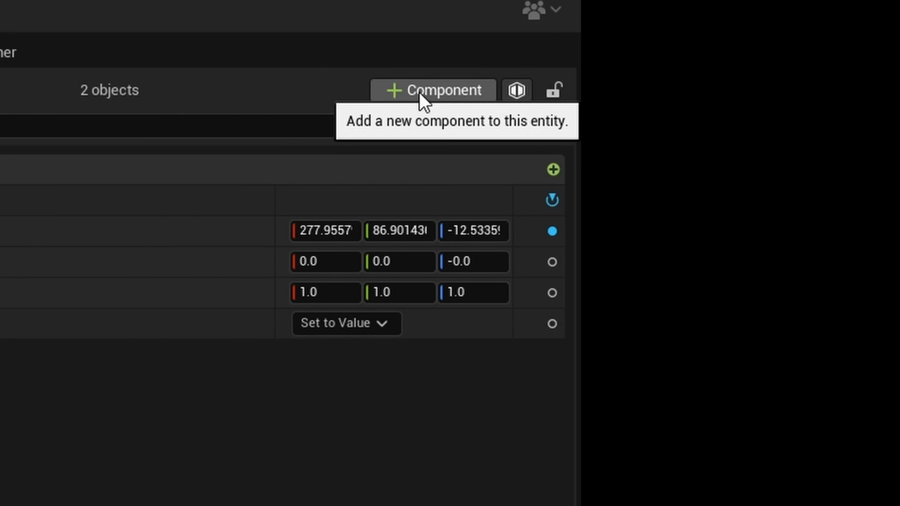
{"action": "left_click", "coordinate": [419, 92]}
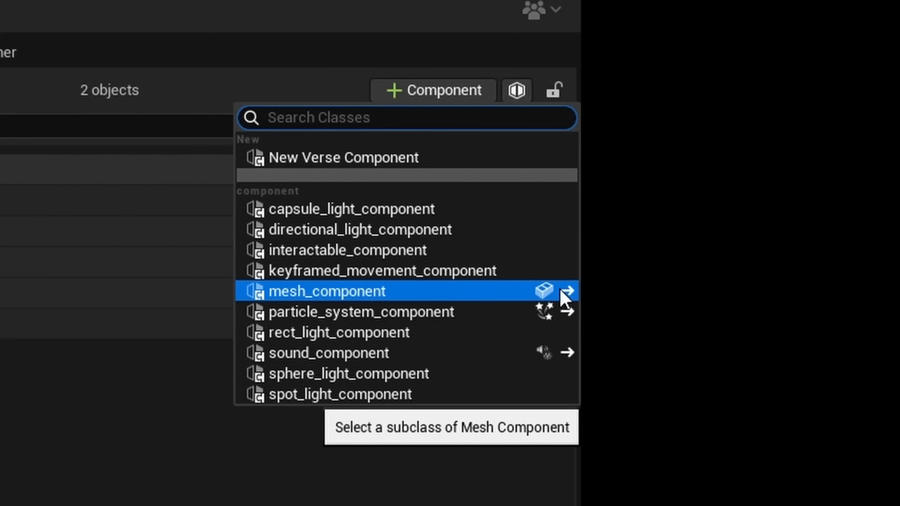
{"action": "left_click", "coordinate": [385, 291]}
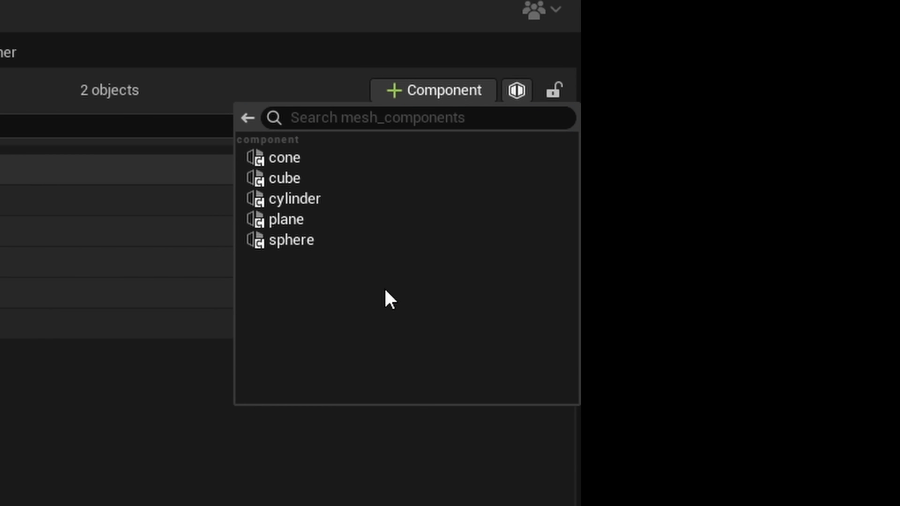
{"action": "left_click", "coordinate": [283, 174]}
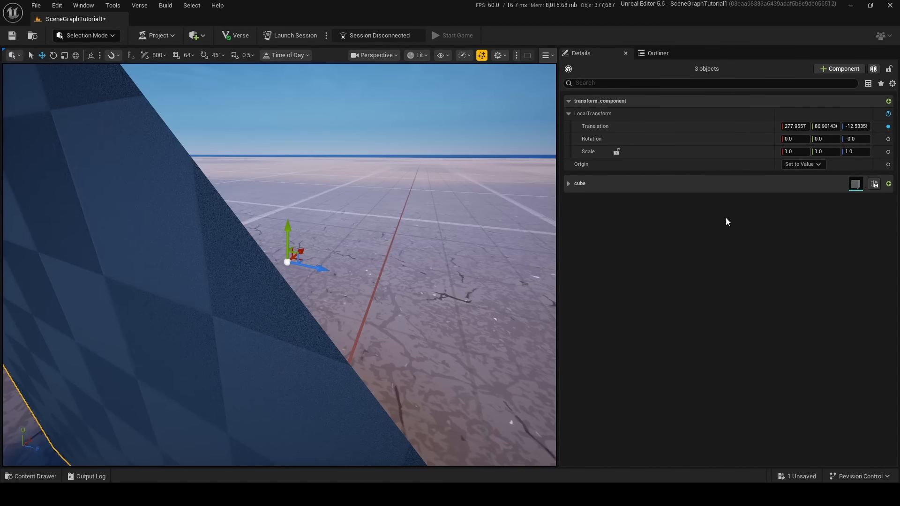
Expand the cube component to examine its settings.
{"action": "key", "text": "s"}
{"action": "right_click_drag", "start_coordinate": [384, 234], "coordinate": [317, 240]}
{"action": "key", "text": "d"}
{"action": "key", "text": "a"}
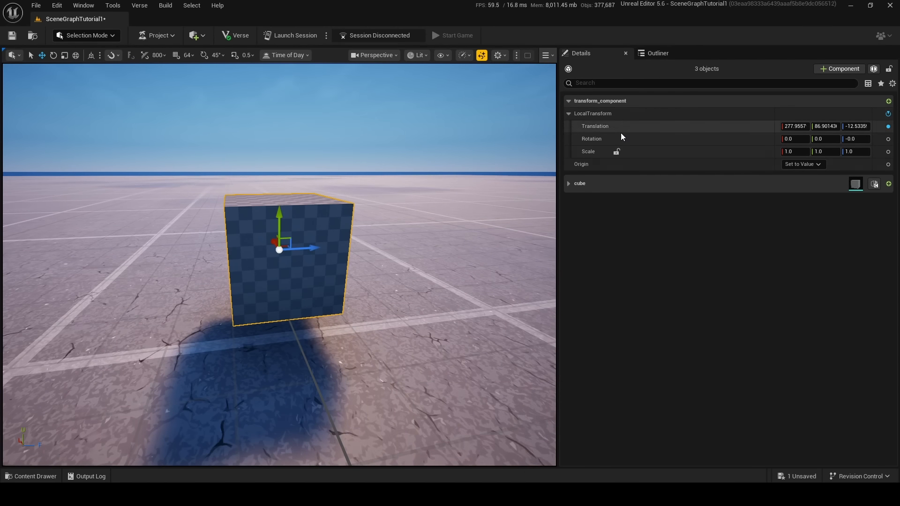
{"action": "left_click", "coordinate": [571, 184]}
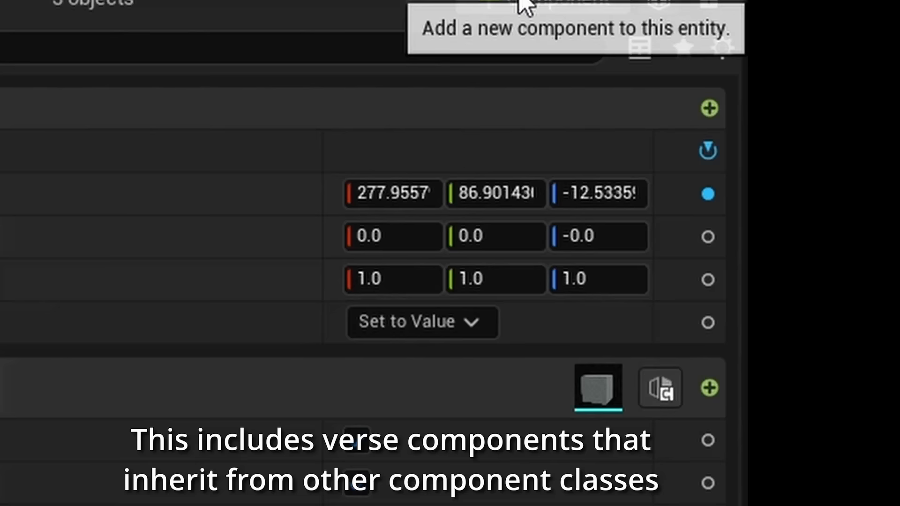
{"action": "left_click", "coordinate": [837, 69]}
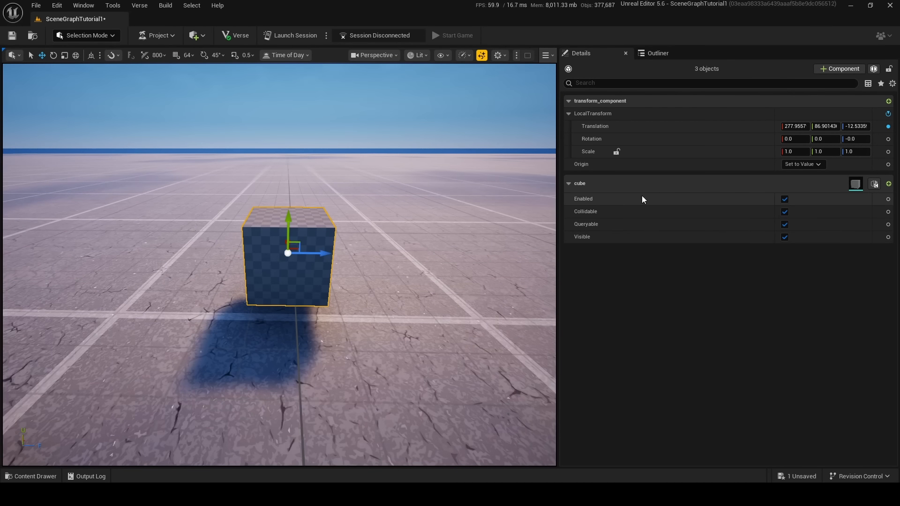
Toggle the cube component's Enabled option off and on, leaving it enabled.
{"action": "left_click", "coordinate": [786, 202]}
{"action": "left_click", "coordinate": [786, 202]}
{"action": "left_click", "coordinate": [787, 202]}
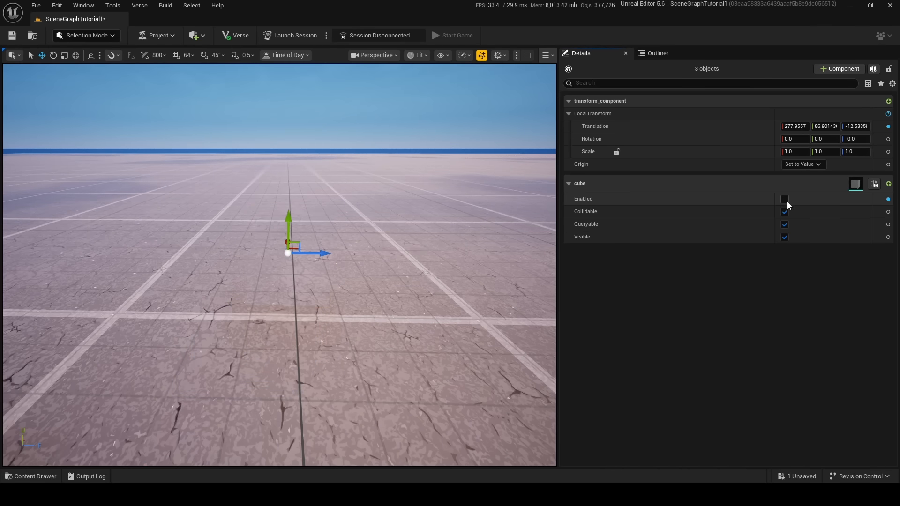
{"action": "left_click", "coordinate": [787, 201]}
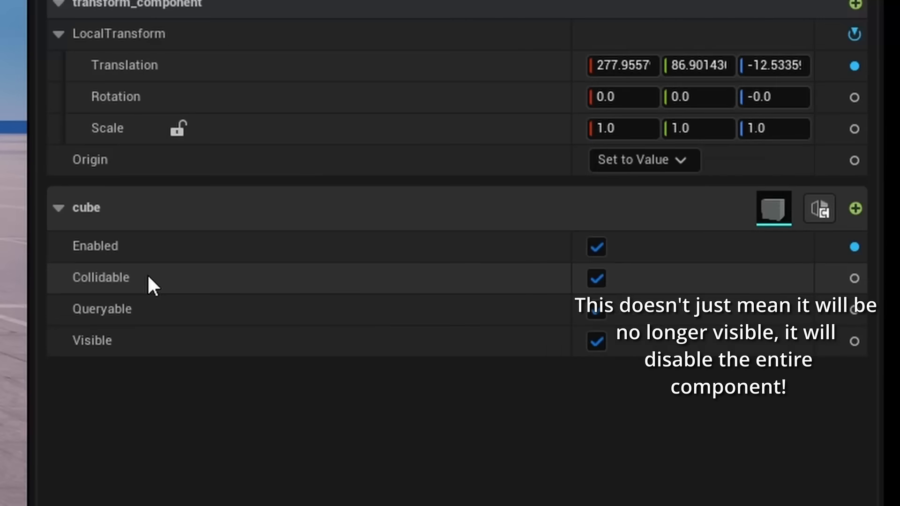
Try switching the cube component's Collidable and Queryable options off and back on.
{"action": "left_click", "coordinate": [785, 211]}
{"action": "left_click", "coordinate": [601, 279]}
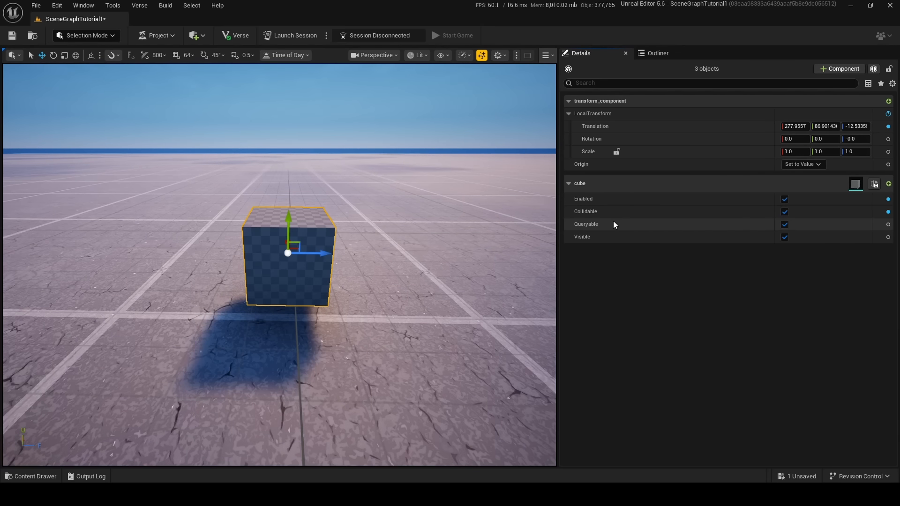
{"action": "left_click", "coordinate": [785, 224]}
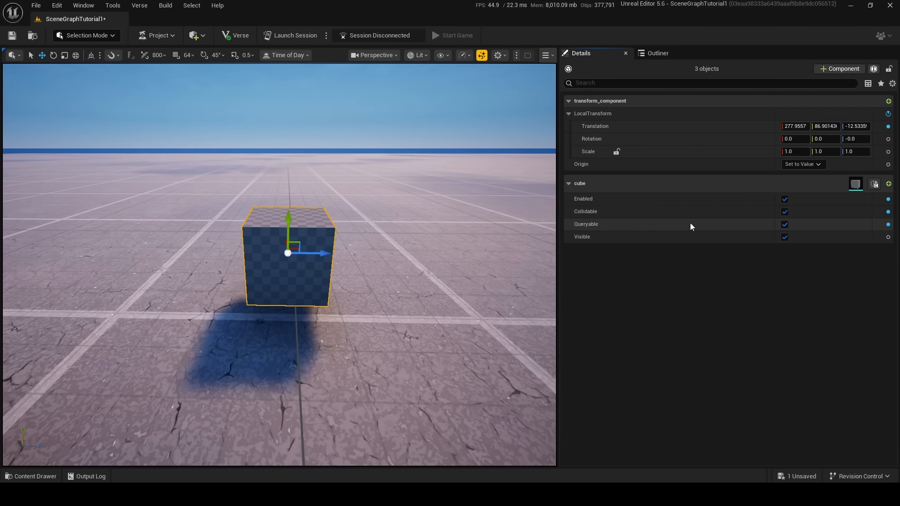
Try hiding and showing the cube with its Visible option, and try toggling Collidable while it is hidden.
{"action": "left_click", "coordinate": [787, 237]}
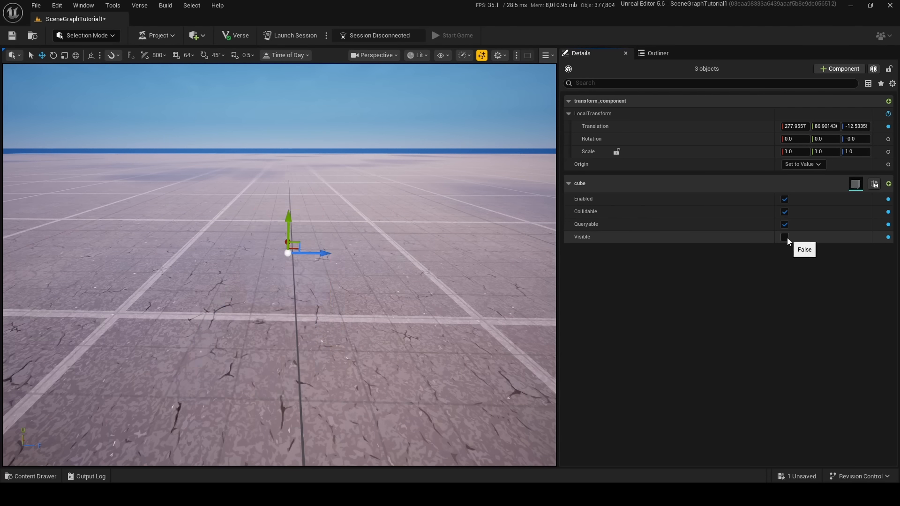
{"action": "left_click", "coordinate": [787, 237]}
{"action": "left_click", "coordinate": [787, 238]}
{"action": "left_click", "coordinate": [786, 237]}
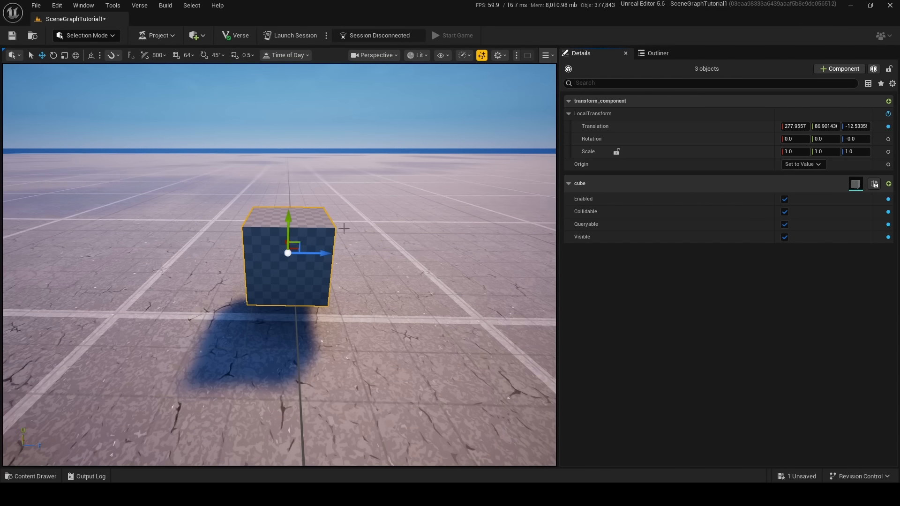
{"action": "left_click", "coordinate": [784, 237]}
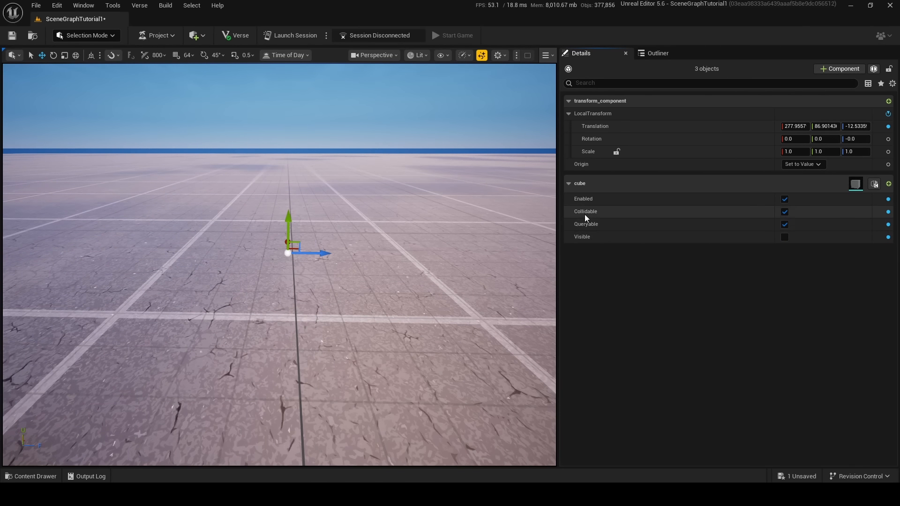
{"action": "left_click", "coordinate": [786, 212]}
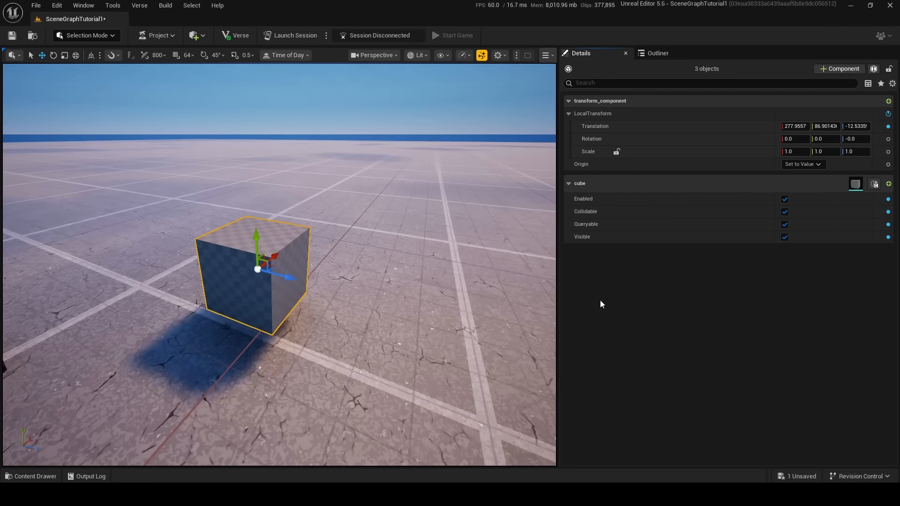
Lower the cube entity to about 57.97 on the green axis, shifting it along the blue axis, and add a capsule_light_component.
{"action": "left_click_drag", "start_coordinate": [267, 252], "coordinate": [202, 271]}
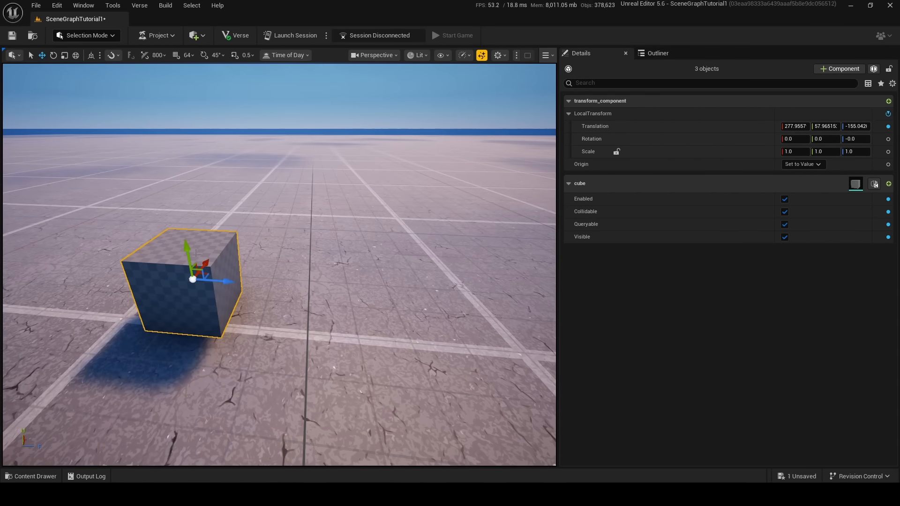
{"action": "left_click", "coordinate": [840, 68]}
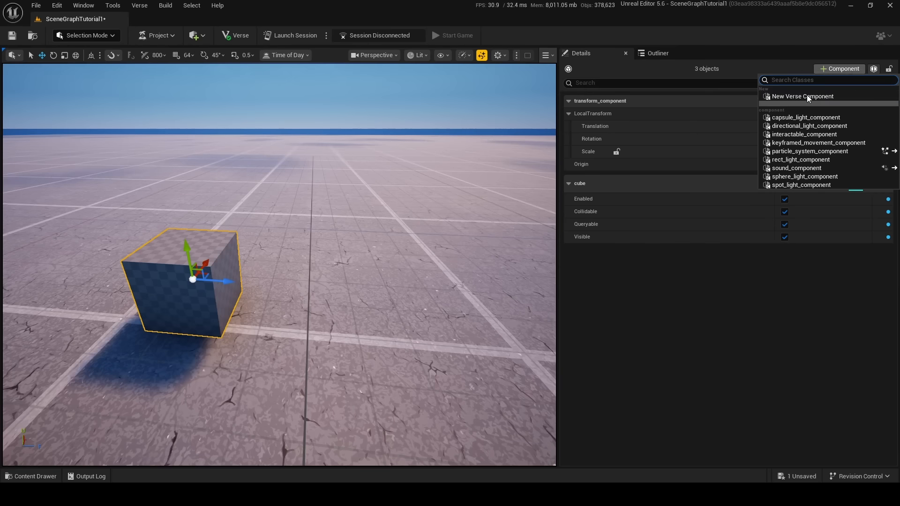
{"action": "left_click", "coordinate": [788, 118]}
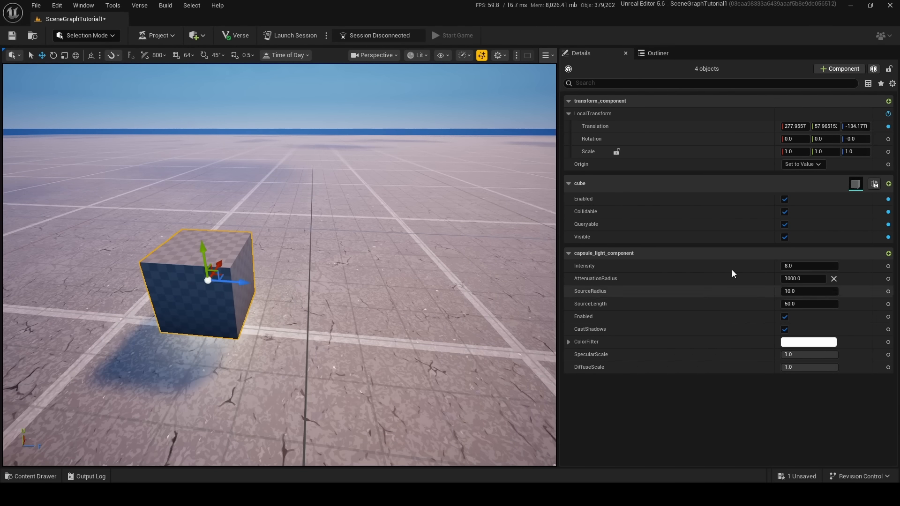
Nudge the lit cube entity along its blue axis to a translation of about -128.56.
{"action": "right_click_drag", "start_coordinate": [422, 260], "coordinate": [433, 246]}
{"action": "key", "text": "w"}
{"action": "key", "text": "s"}
{"action": "scroll", "coordinate": [234, 273], "scroll_direction": "up", "scroll_amount": 1}
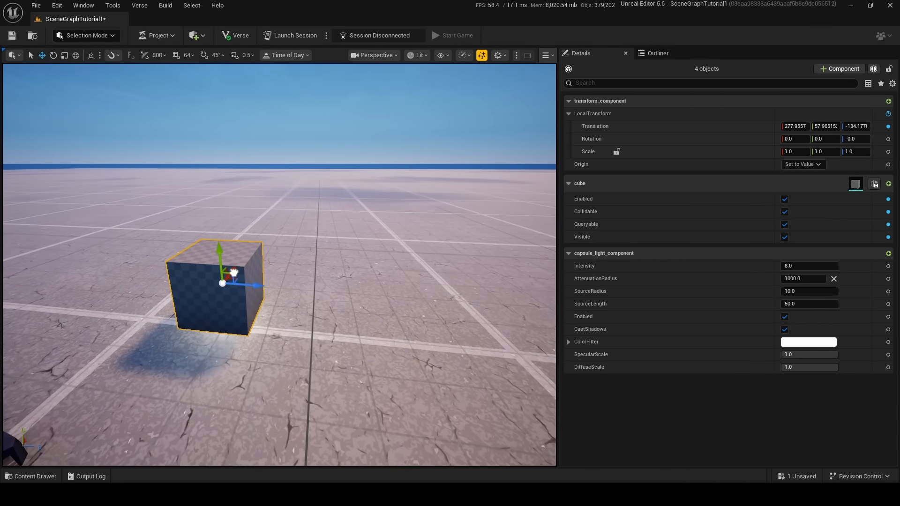
{"action": "right_click_drag", "start_coordinate": [234, 273], "coordinate": [188, 278]}
{"action": "mouse_move", "coordinate": [378, 290]}
{"action": "left_mouse_down"}
{"action": "mouse_move", "coordinate": [222, 261]}
{"action": "mouse_move", "coordinate": [476, 317]}
{"action": "mouse_move", "coordinate": [365, 286]}
{"action": "mouse_move", "coordinate": [430, 293]}
{"action": "mouse_move", "coordinate": [300, 260]}
{"action": "mouse_move", "coordinate": [412, 285]}
{"action": "mouse_move", "coordinate": [297, 281]}
{"action": "mouse_move", "coordinate": [382, 291]}
{"action": "left_mouse_up"}
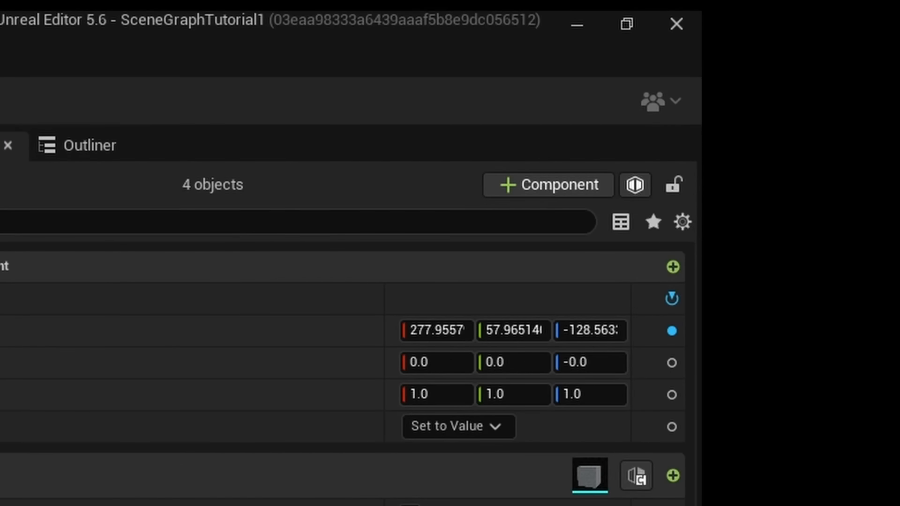
Start creating a new prefab from the lit cube entity and name it CubePrefab.
{"action": "left_click", "coordinate": [624, 186]}
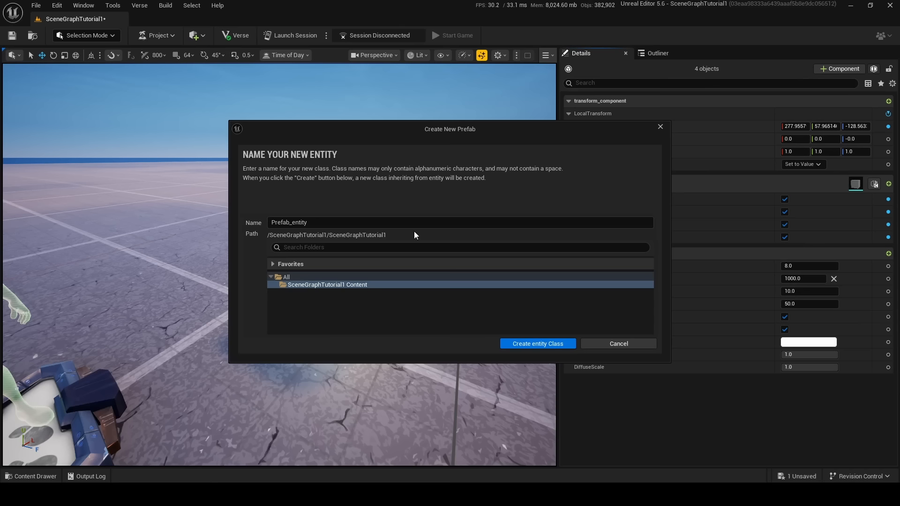
{"action": "left_click", "coordinate": [321, 220]}
{"action": "key", "text": "BackSpace"}
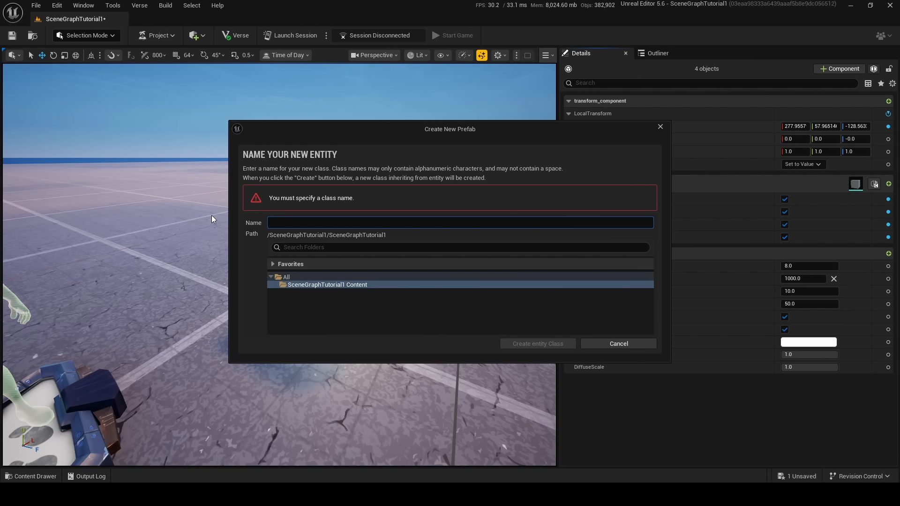
{"action": "type", "text": "CubePrefab"}
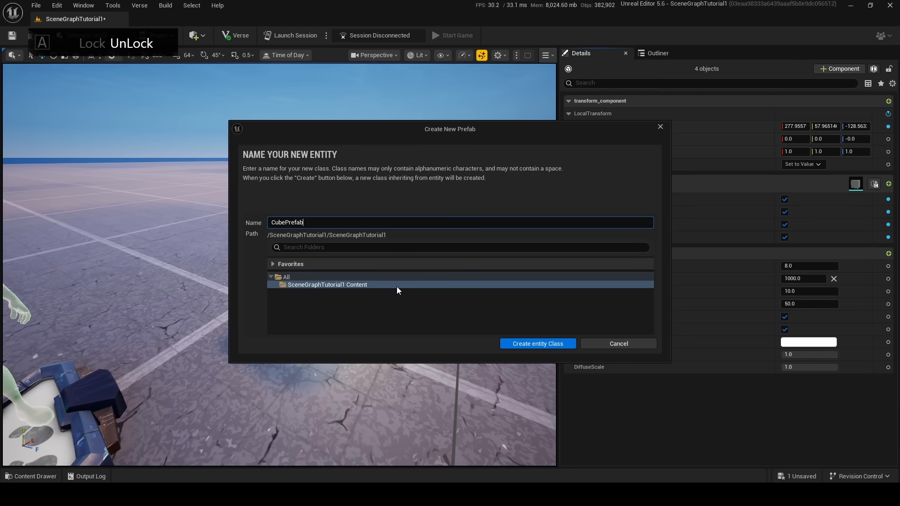
Add a Prefabs folder under SceneGraphTutorial1 Content and create the prefab's entity class in it.
{"action": "right_click", "coordinate": [397, 286]}
{"action": "left_click", "coordinate": [409, 294]}
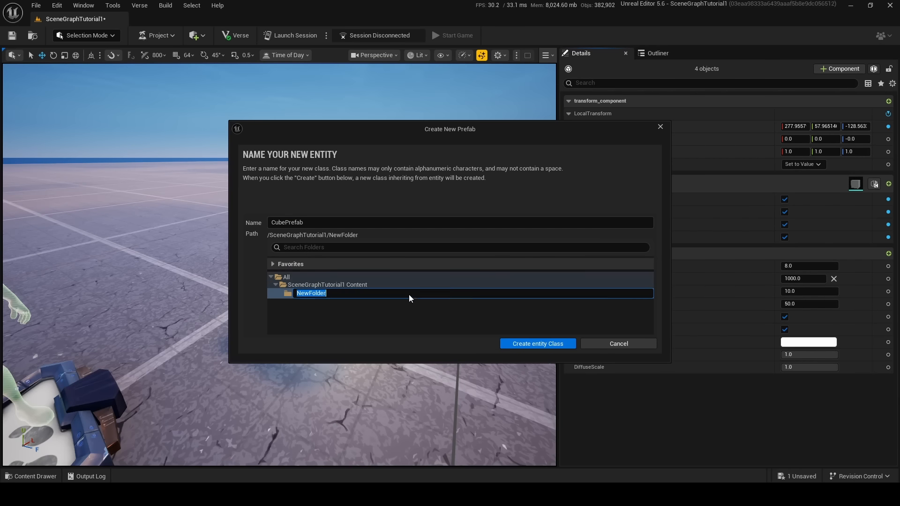
{"action": "key", "text": "BackSpace"}
{"action": "type", "text": "Prefabs"}
{"action": "key", "text": "Return"}
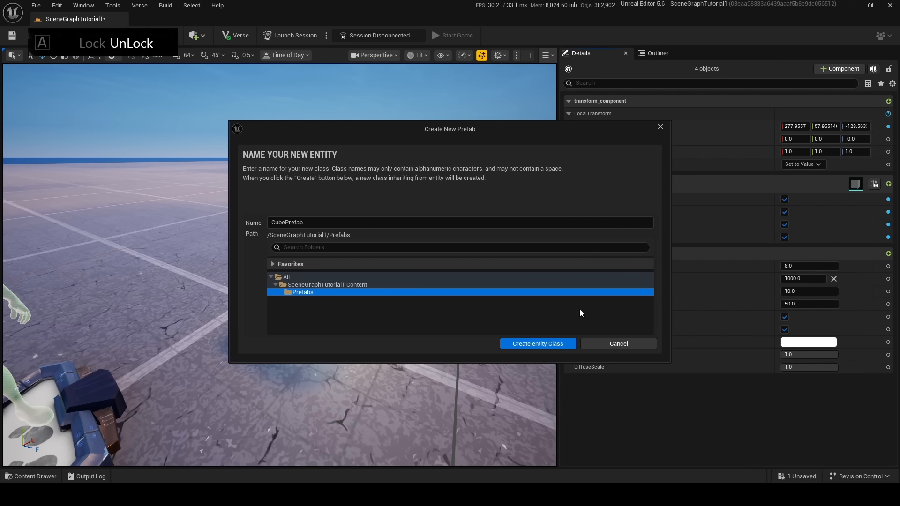
{"action": "left_click", "coordinate": [542, 342]}
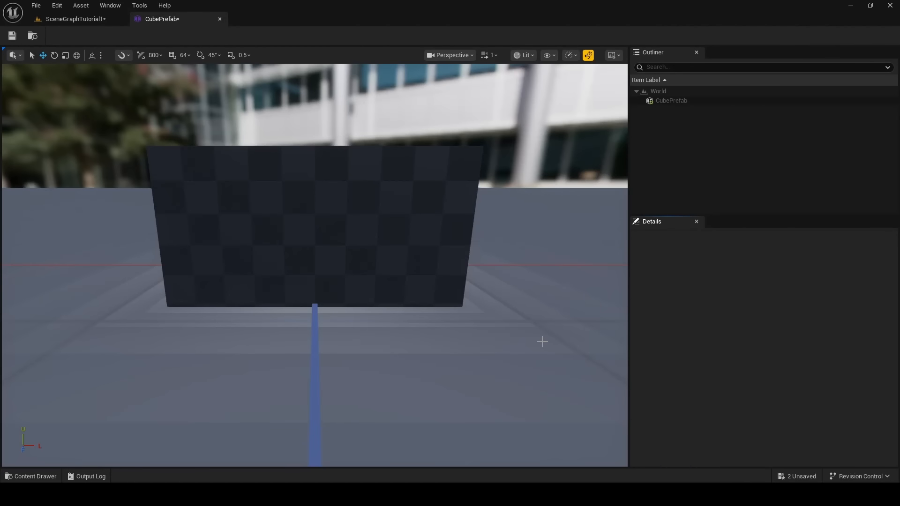
Raise the CubePrefab entity to a translation of about 47.33 on the green axis.
{"action": "scroll", "coordinate": [345, 282], "scroll_direction": "down", "scroll_amount": 8}
{"action": "scroll", "coordinate": [339, 280], "scroll_direction": "down", "scroll_amount": 1}
{"action": "key", "text": "d"}
{"action": "right_click_drag", "start_coordinate": [339, 280], "coordinate": [292, 285]}
{"action": "key", "text": "s"}
{"action": "left_click", "coordinate": [328, 248]}
{"action": "left_click_drag", "start_coordinate": [334, 228], "coordinate": [334, 182]}
{"action": "scroll", "coordinate": [700, 354], "scroll_direction": "down", "scroll_amount": 4}
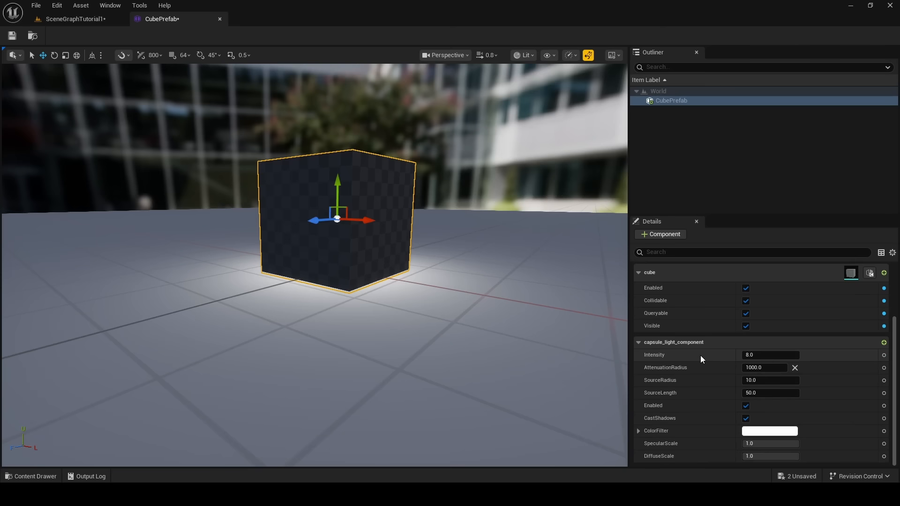
Remove the capsule_light_component from CubePrefab and adjust the cube's translation to about 49.22 on the green axis.
{"action": "scroll", "coordinate": [701, 356], "scroll_direction": "up", "scroll_amount": 4}
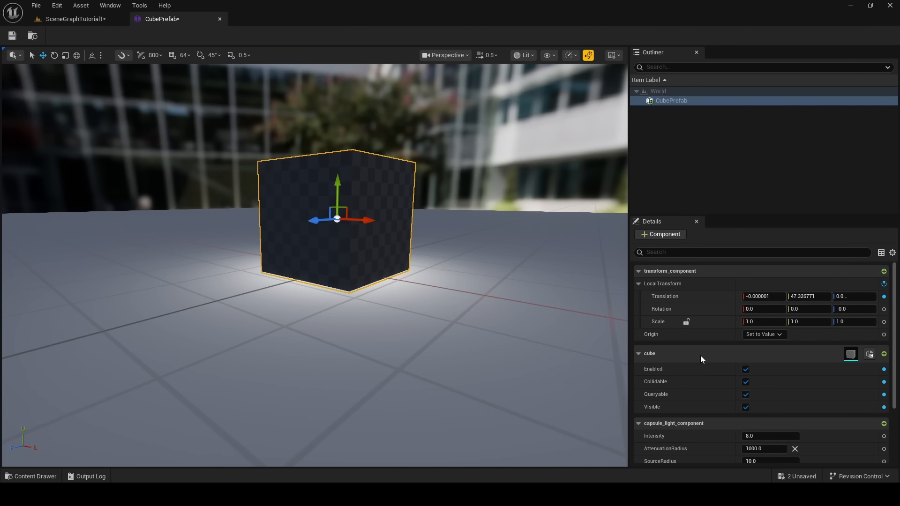
{"action": "scroll", "coordinate": [678, 375], "scroll_direction": "down", "scroll_amount": 3}
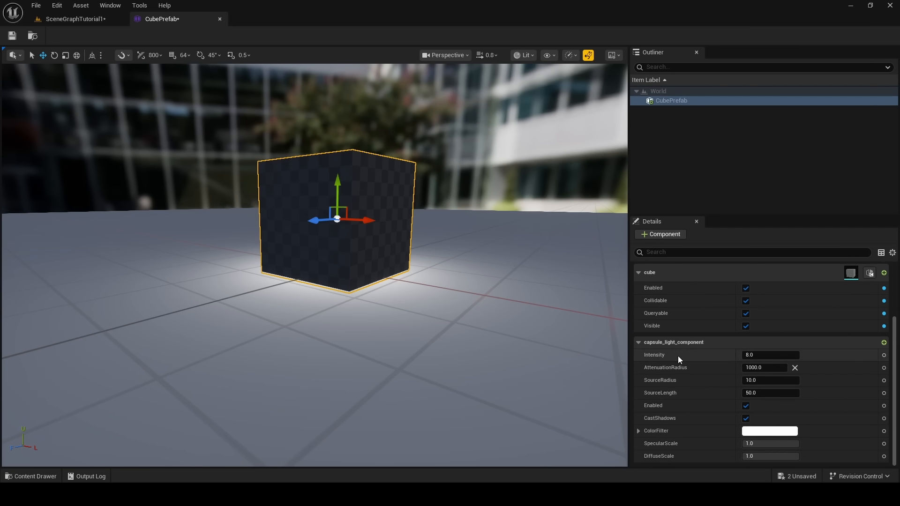
{"action": "left_click", "coordinate": [638, 343]}
{"action": "left_click", "coordinate": [638, 409]}
{"action": "right_click", "coordinate": [767, 411]}
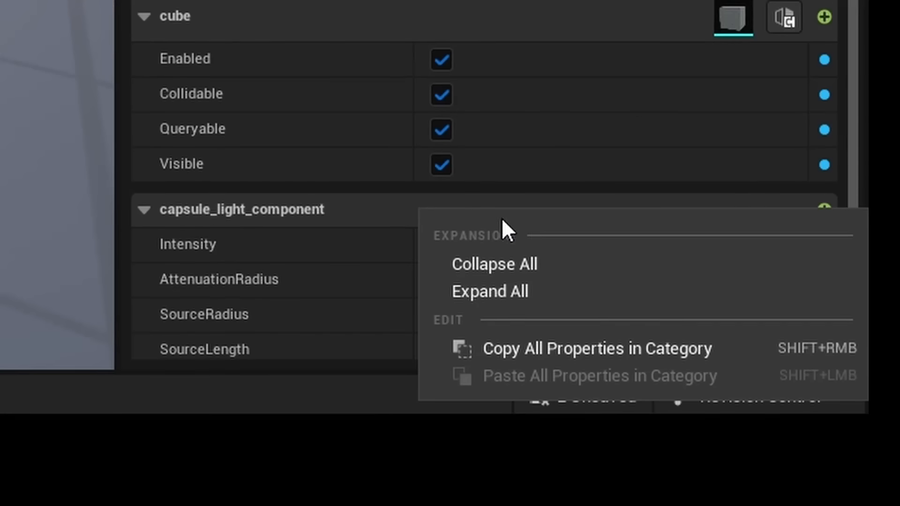
{"action": "left_click", "coordinate": [839, 201]}
{"action": "left_click", "coordinate": [831, 212]}
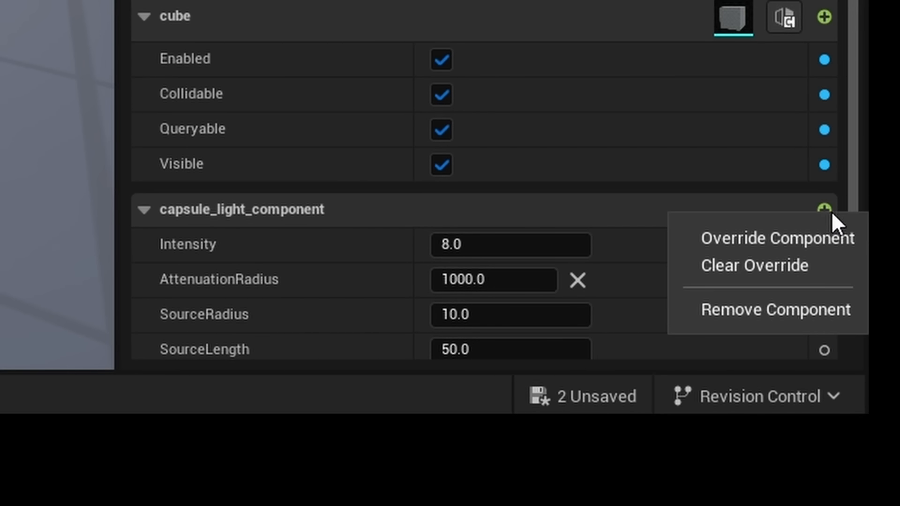
{"action": "left_click", "coordinate": [749, 310]}
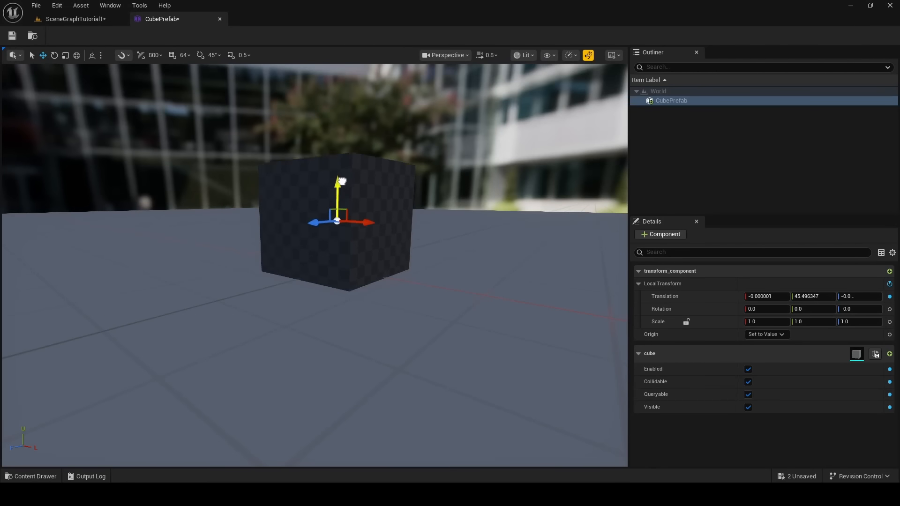
{"action": "left_click_drag", "start_coordinate": [342, 175], "coordinate": [342, 177]}
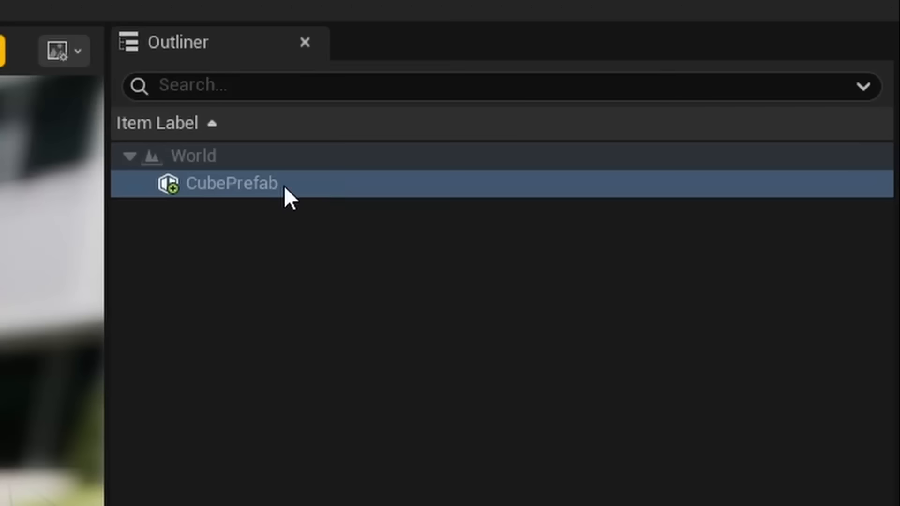
Add a new blank entity as a child of CubePrefab and select it.
{"action": "right_click", "coordinate": [682, 101]}
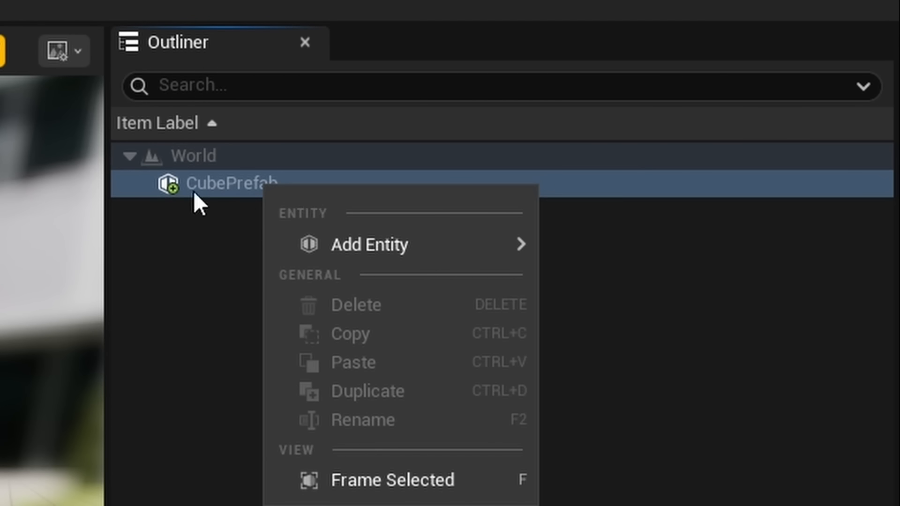
{"action": "mouse_move", "coordinate": [370, 245]}
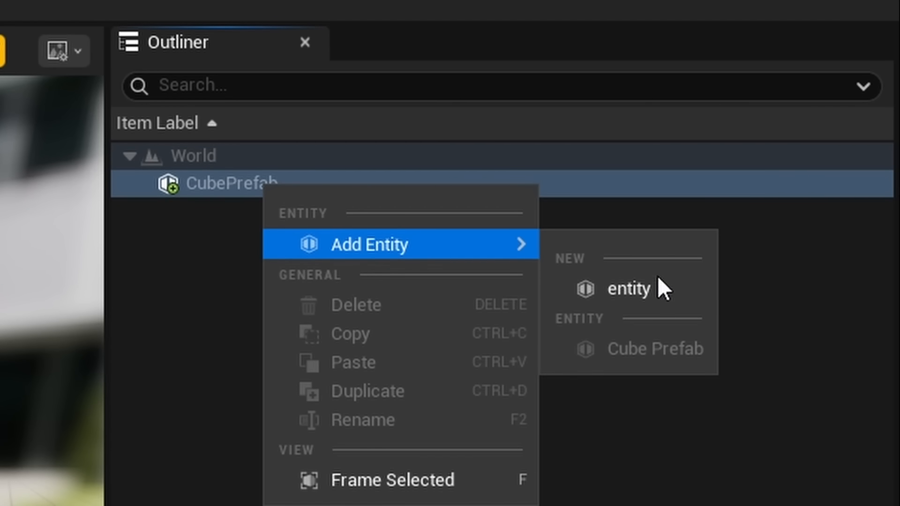
{"action": "left_click", "coordinate": [657, 290]}
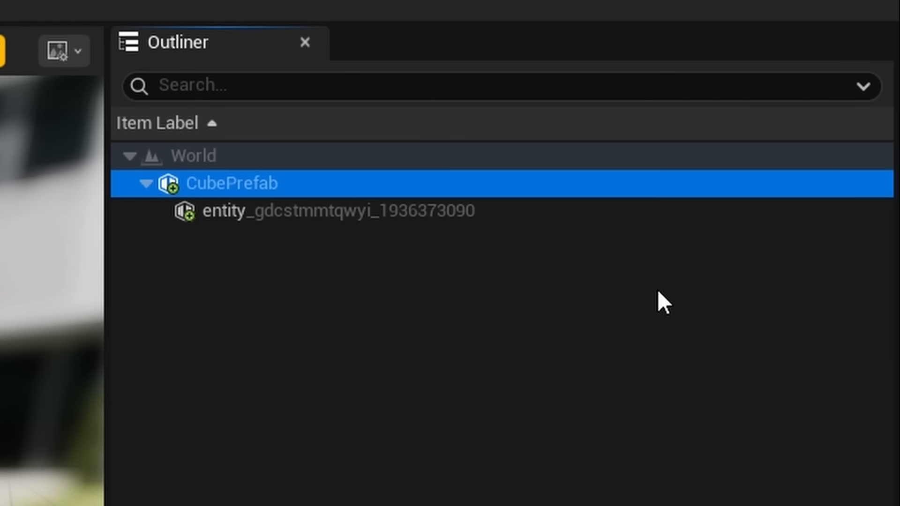
{"action": "left_click", "coordinate": [345, 223]}
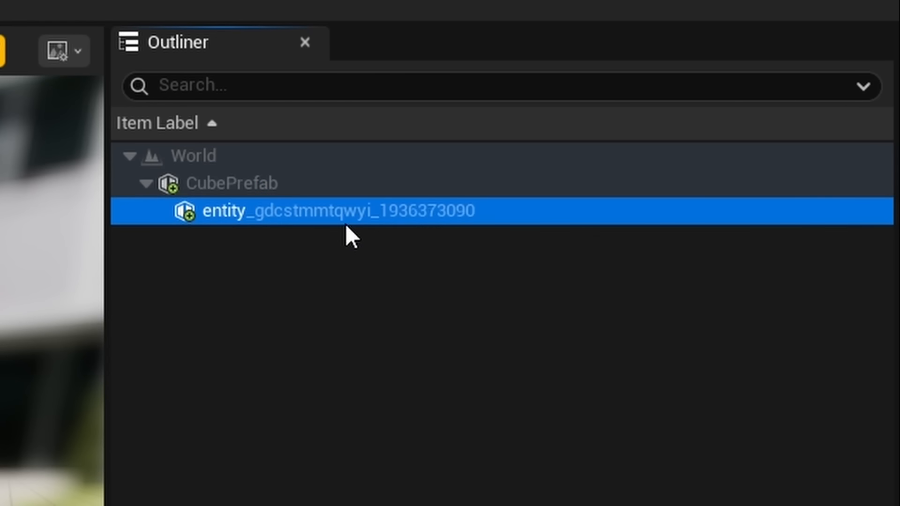
{"action": "right_click_drag", "start_coordinate": [347, 263], "coordinate": [404, 309]}
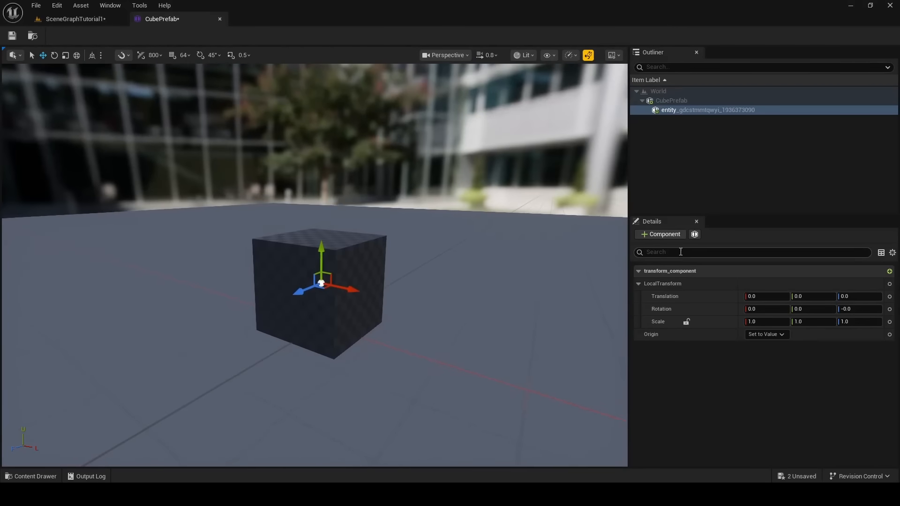
Add a capsule_light_component to the child entity and raise it above the cube to about 94.69 on the green axis.
{"action": "left_click", "coordinate": [666, 237]}
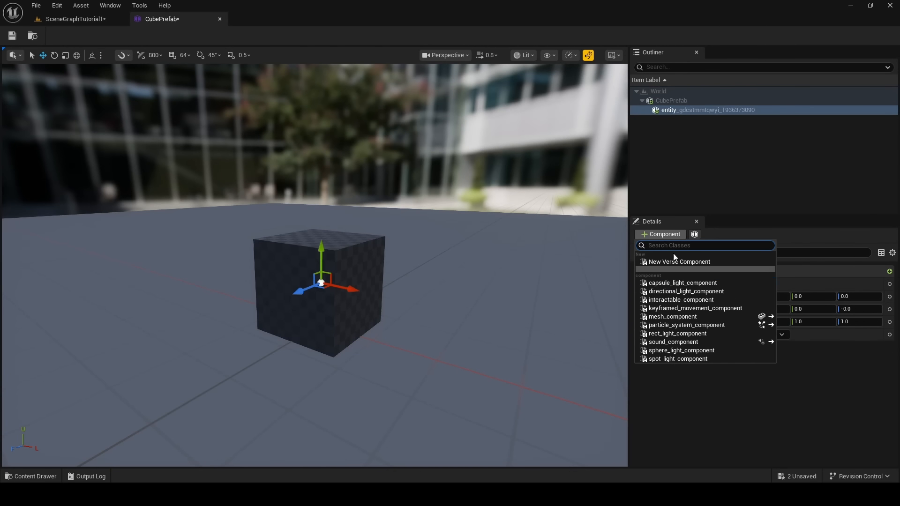
{"action": "left_click", "coordinate": [669, 279]}
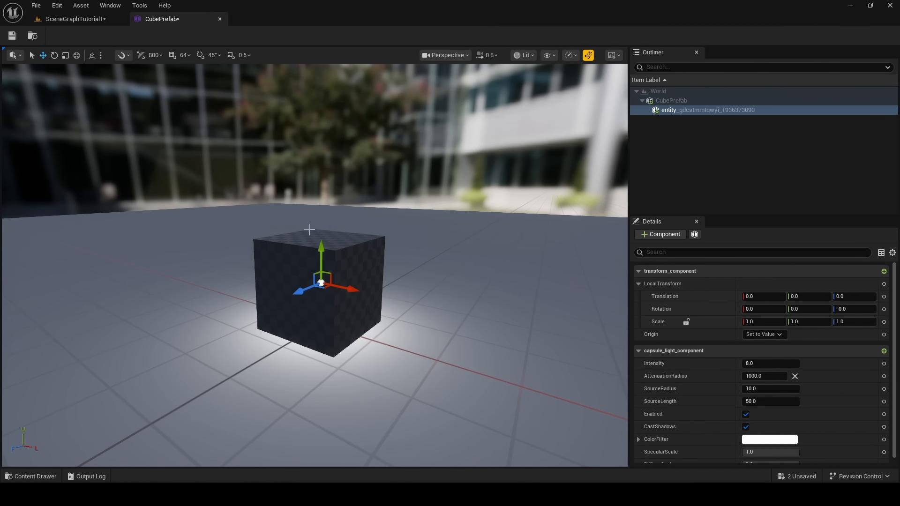
{"action": "scroll", "coordinate": [697, 319], "scroll_direction": "down", "scroll_amount": 1}
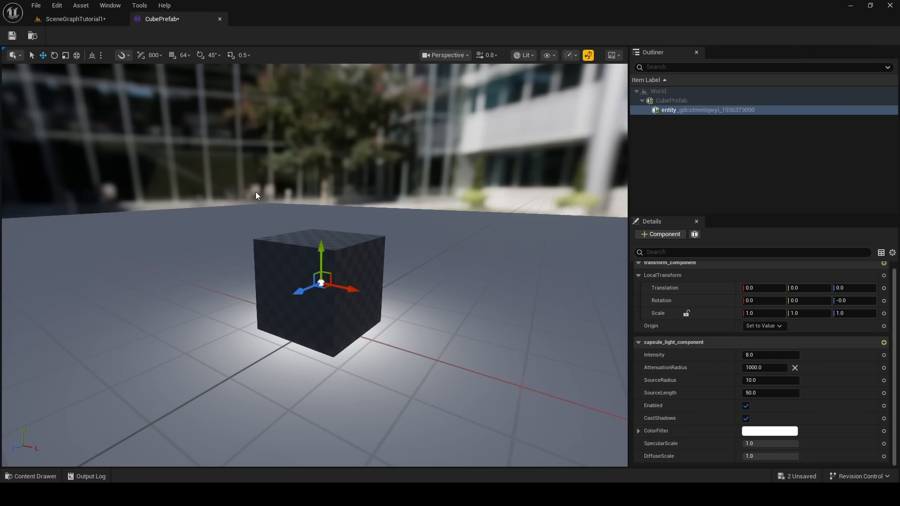
{"action": "left_click_drag", "start_coordinate": [323, 252], "coordinate": [323, 170]}
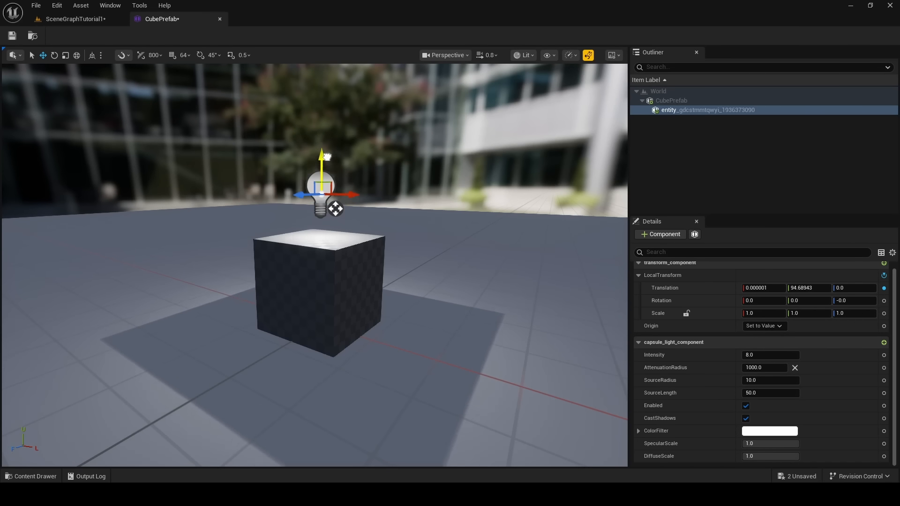
Shift CubePrefab to about -6.80 on the red axis, and move the child light entity to about 2.14 red and 97.12 green.
{"action": "double_click", "coordinate": [671, 100]}
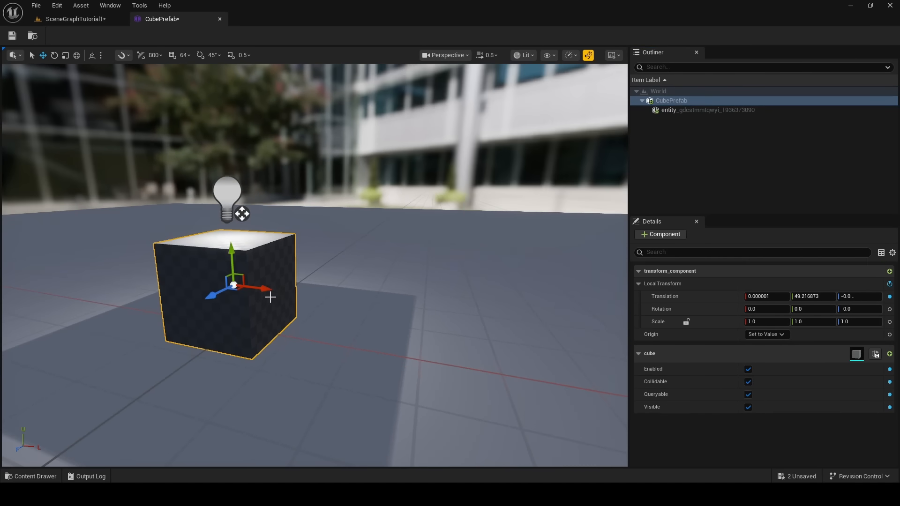
{"action": "left_click_drag", "start_coordinate": [182, 275], "coordinate": [258, 282]}
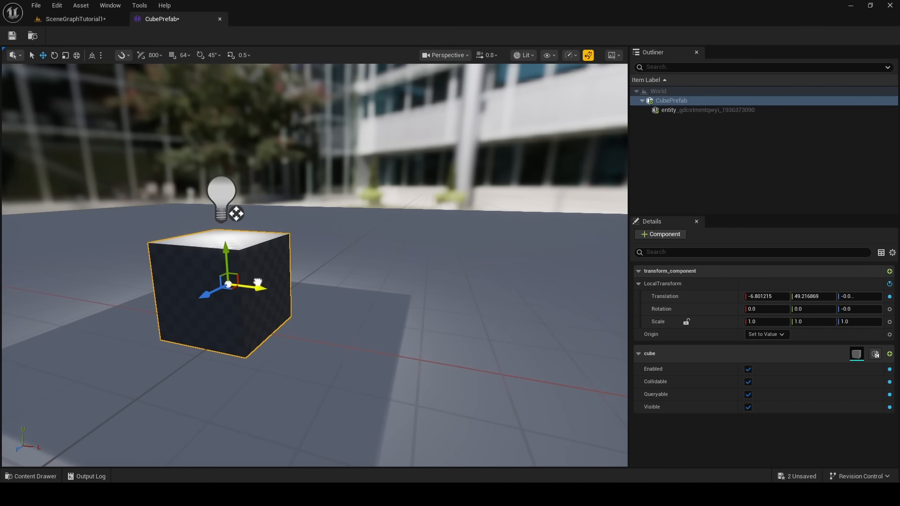
{"action": "double_click", "coordinate": [670, 111]}
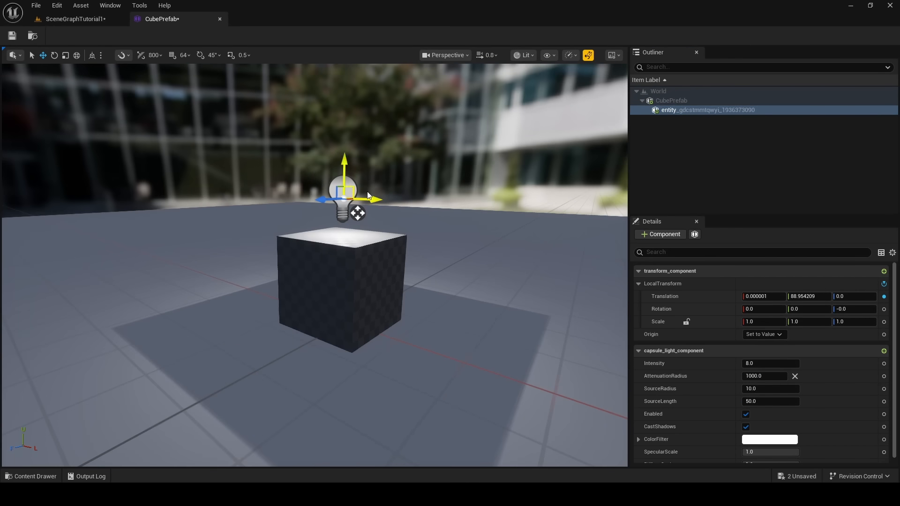
{"action": "mouse_move", "coordinate": [369, 196]}
{"action": "left_mouse_down"}
{"action": "mouse_move", "coordinate": [427, 197]}
{"action": "mouse_move", "coordinate": [361, 190]}
{"action": "mouse_move", "coordinate": [371, 189]}
{"action": "left_mouse_up"}
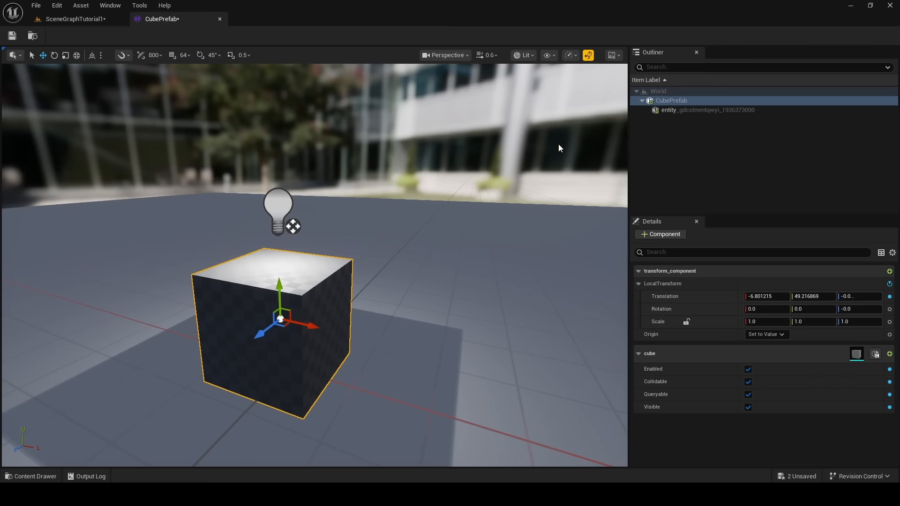
Add a new blank entity nested under the child light entity.
{"action": "right_click", "coordinate": [702, 110]}
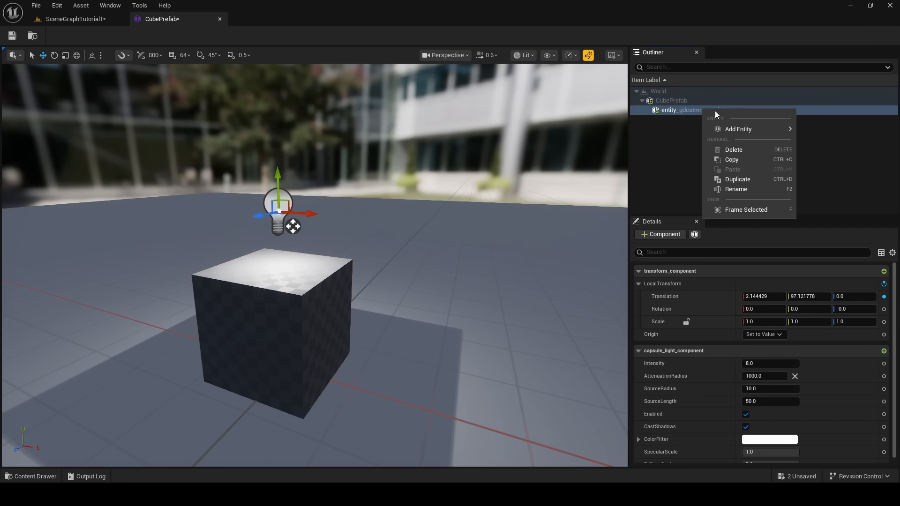
{"action": "mouse_move", "coordinate": [738, 130]}
{"action": "left_click", "coordinate": [825, 144]}
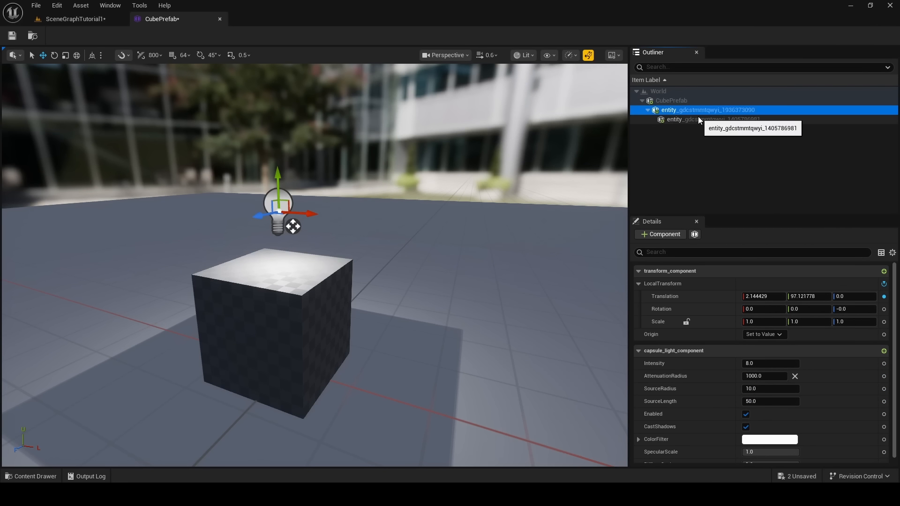
Add a capsule_light_component to the nested entity and raise it to about 124.61 on the green axis.
{"action": "left_click", "coordinate": [664, 234]}
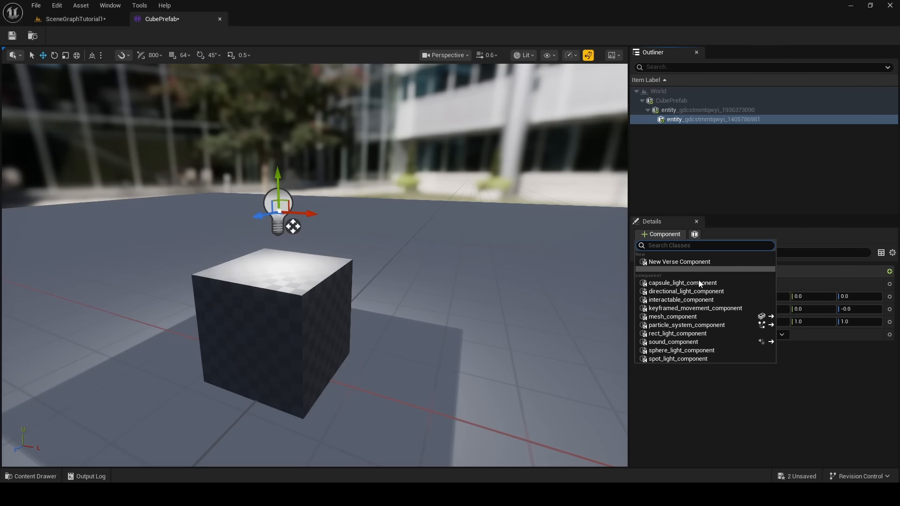
{"action": "left_click", "coordinate": [697, 285]}
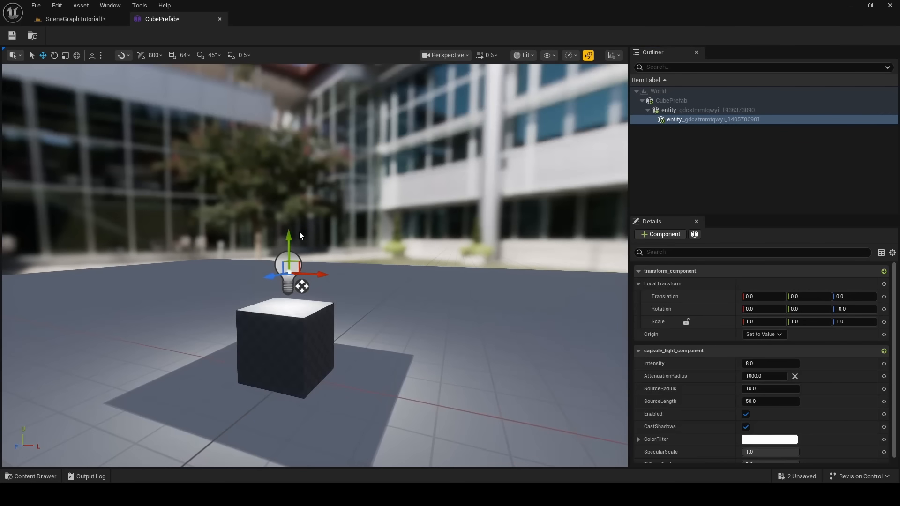
{"action": "left_click_drag", "start_coordinate": [290, 236], "coordinate": [290, 132]}
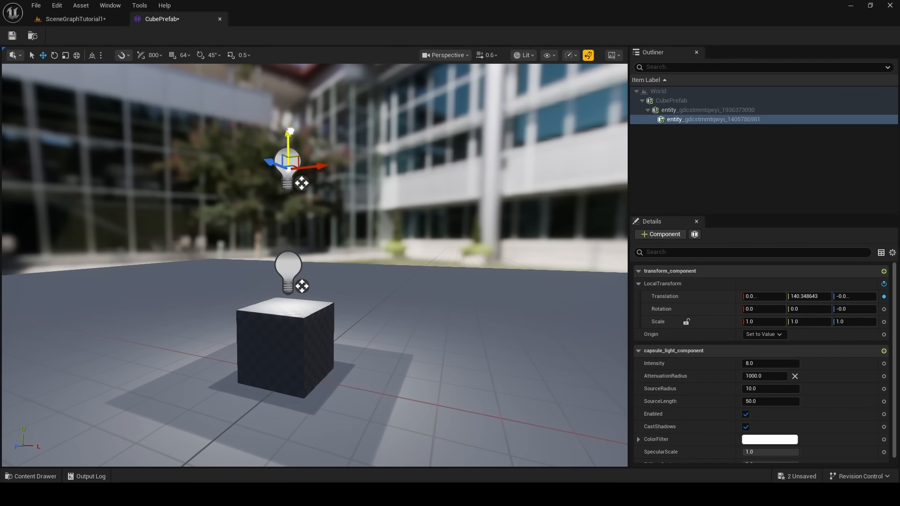
Add a cylinder mesh component to the nested entity and move it to about -4.57 on the red and 96.01 on the green axis.
{"action": "left_click", "coordinate": [664, 234]}
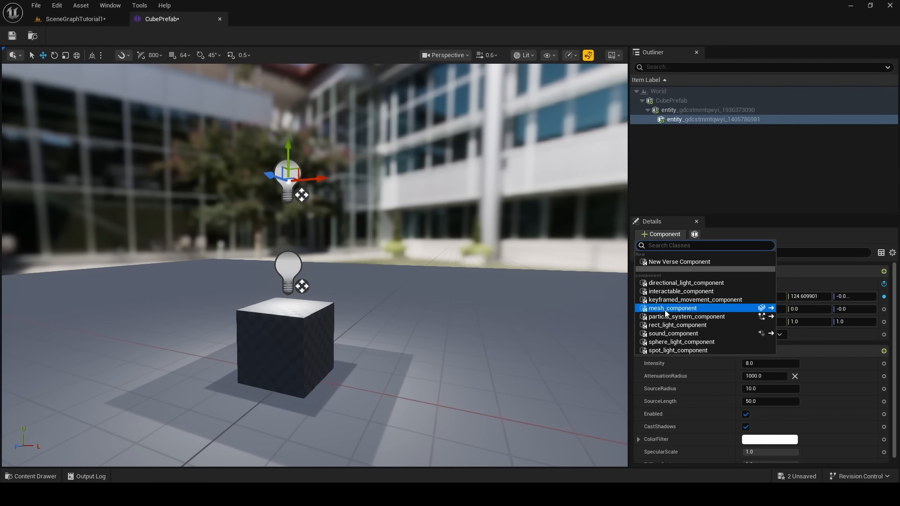
{"action": "left_click", "coordinate": [666, 311]}
{"action": "left_click", "coordinate": [671, 277]}
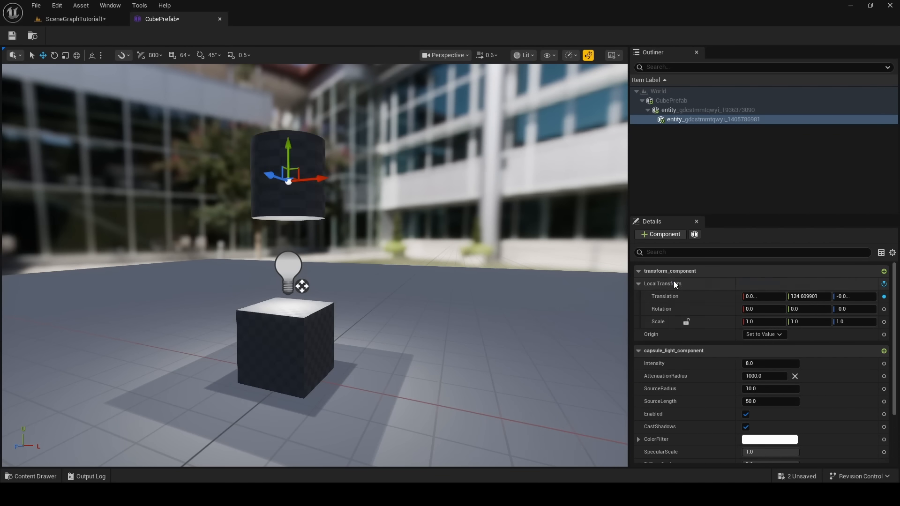
{"action": "right_click_drag", "start_coordinate": [280, 249], "coordinate": [281, 201]}
{"action": "left_click_drag", "start_coordinate": [312, 205], "coordinate": [312, 226]}
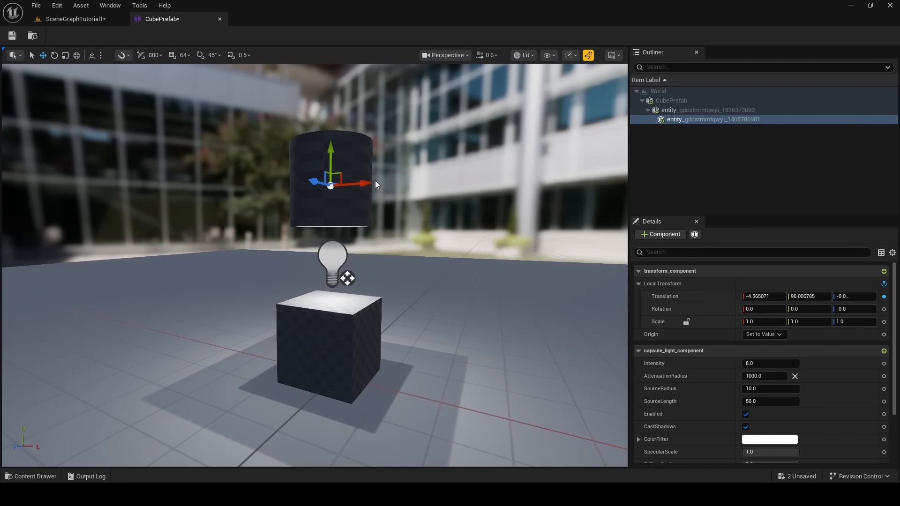
Rename the child light entity directly under CubePrefab as light.
{"action": "left_click", "coordinate": [333, 257]}
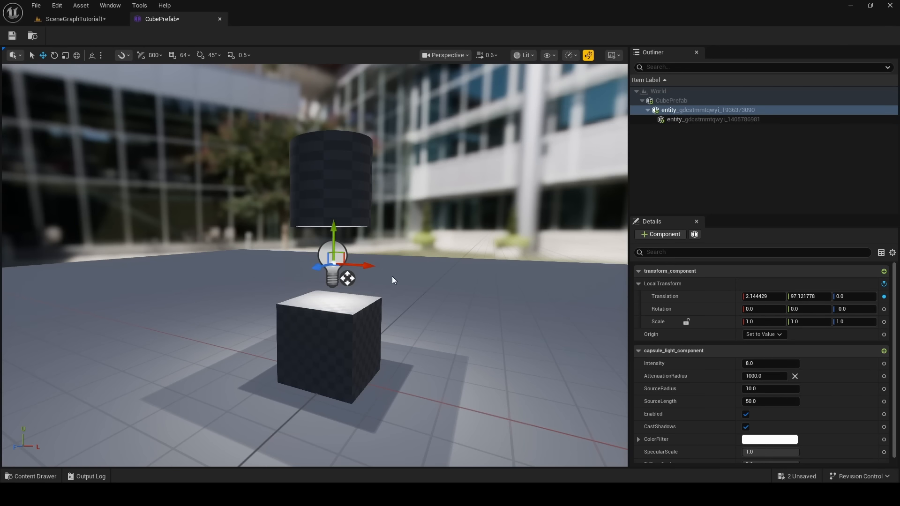
{"action": "left_click", "coordinate": [336, 334]}
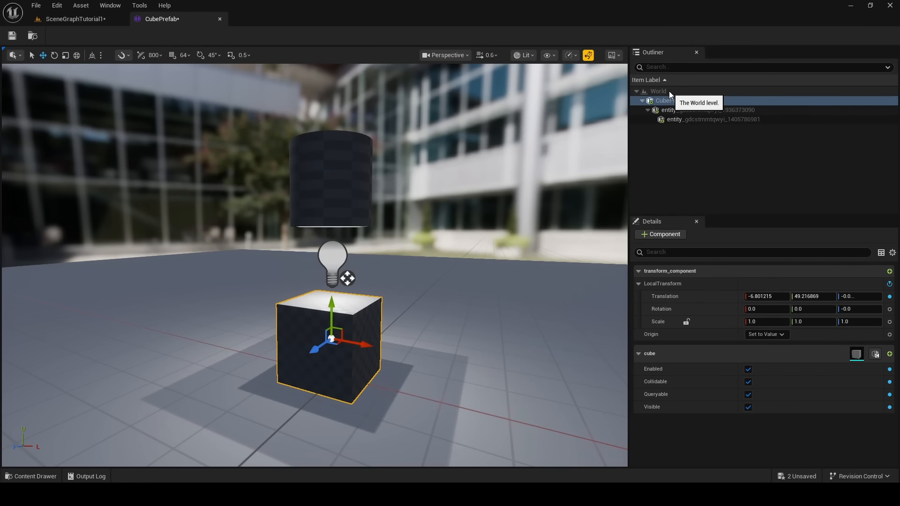
{"action": "left_click", "coordinate": [704, 111]}
{"action": "key", "text": "F2"}
{"action": "type", "text": "light"}
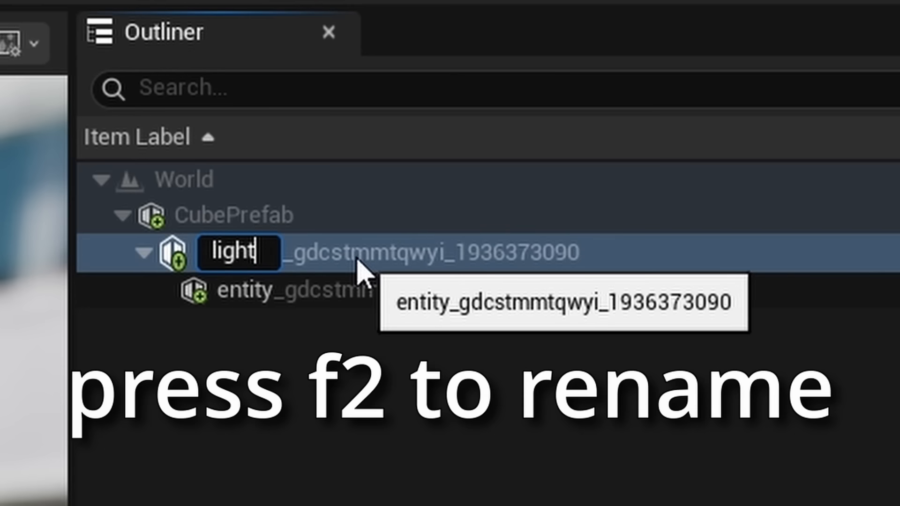
{"action": "key", "text": "Return"}
Rename the entity nested under the light entity as cylinder.
{"action": "left_click", "coordinate": [518, 304]}
{"action": "key", "text": "F2"}
{"action": "key", "text": "BackSpace"}
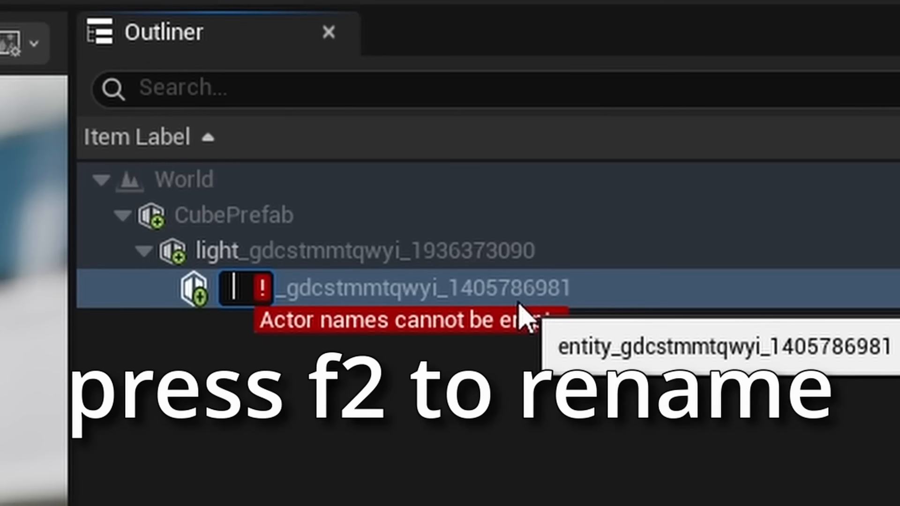
{"action": "type", "text": "cylinder"}
{"action": "key", "text": "Return"}
{"action": "left_click", "coordinate": [594, 353]}
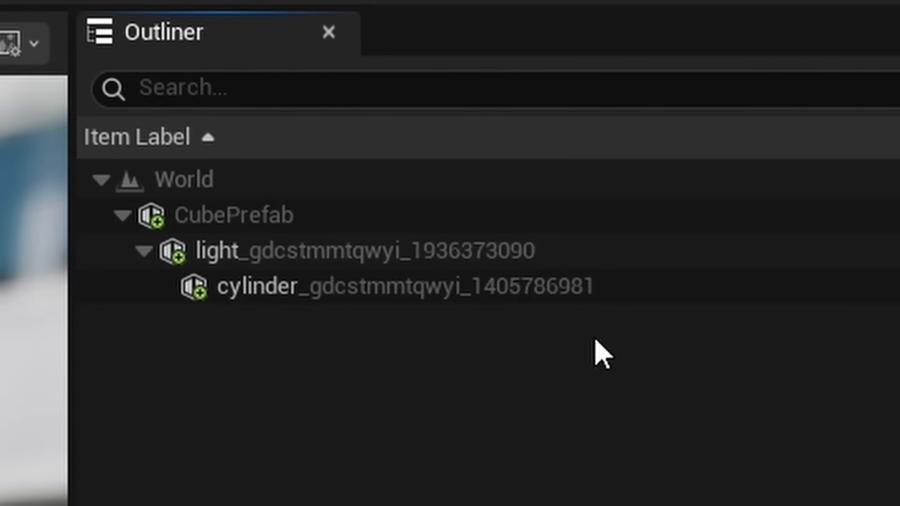
Save CubePrefab with its light and cylinder entities and inspect the updated instance in the SceneGraphTutorial1 level.
{"action": "left_click", "coordinate": [577, 262]}
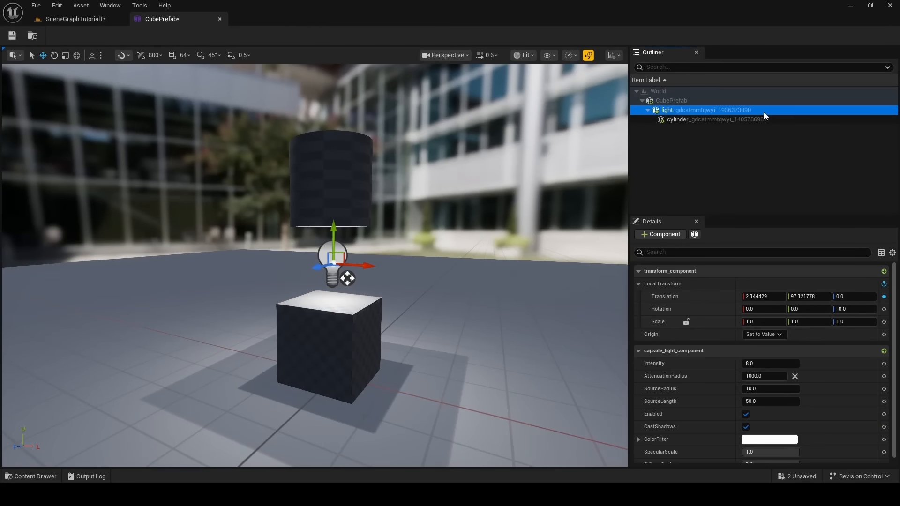
{"action": "left_click", "coordinate": [753, 125]}
{"action": "left_click", "coordinate": [757, 122]}
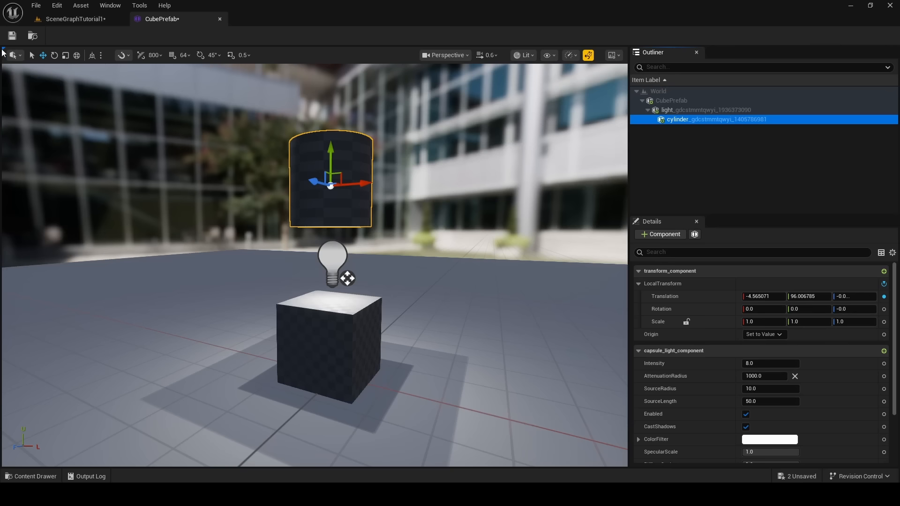
{"action": "left_click", "coordinate": [74, 19]}
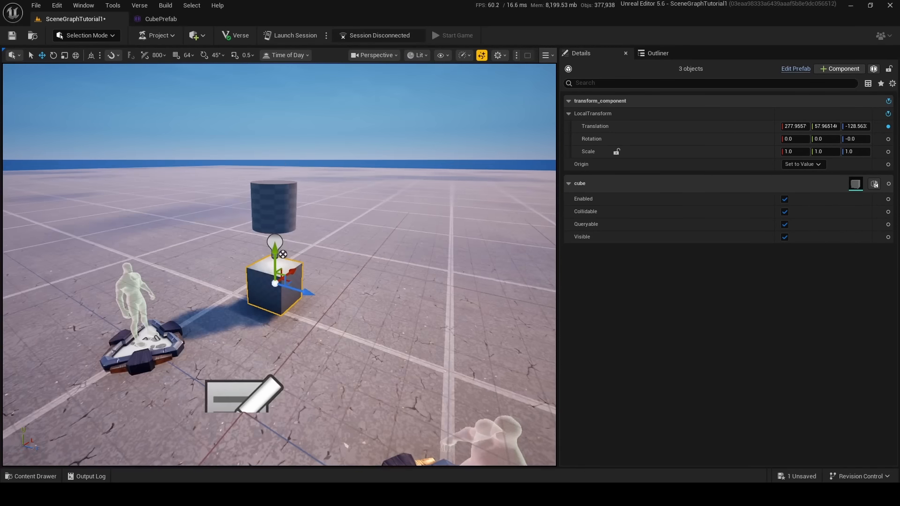
{"action": "scroll", "coordinate": [287, 191], "scroll_direction": "up", "scroll_amount": 3}
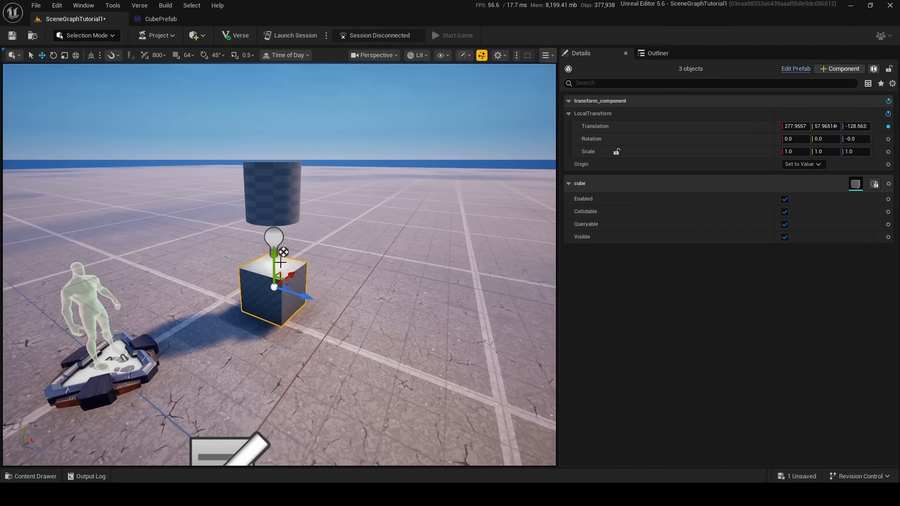
{"action": "scroll", "coordinate": [324, 274], "scroll_direction": "up", "scroll_amount": 3}
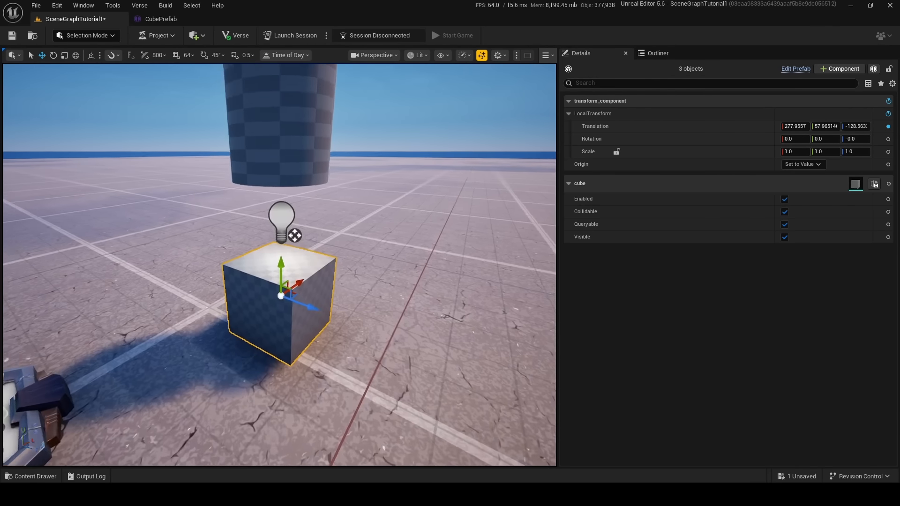
Place a second CubePrefab instance from the Prefabs folder beside the first in the level, and move it to about 268.50 on the red axis.
{"action": "left_click", "coordinate": [161, 19]}
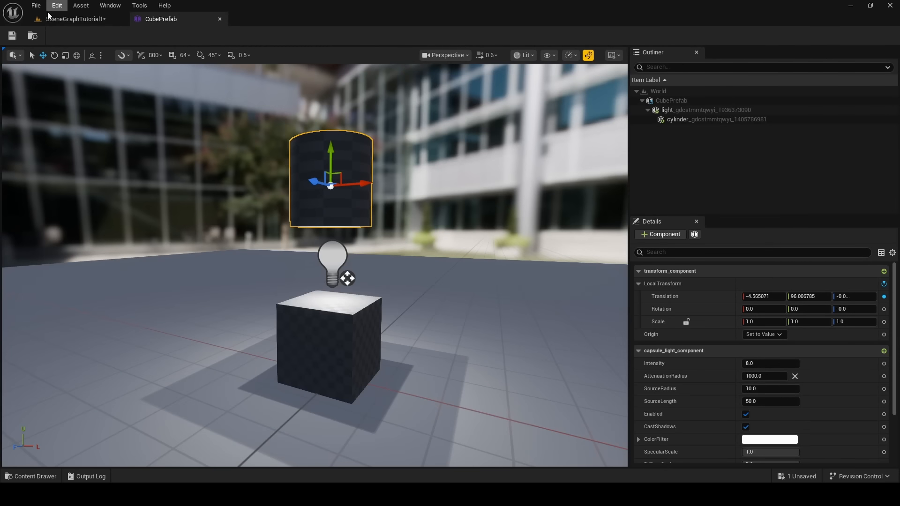
{"action": "left_click", "coordinate": [74, 19]}
{"action": "left_click", "coordinate": [19, 477]}
{"action": "left_click", "coordinate": [235, 394]}
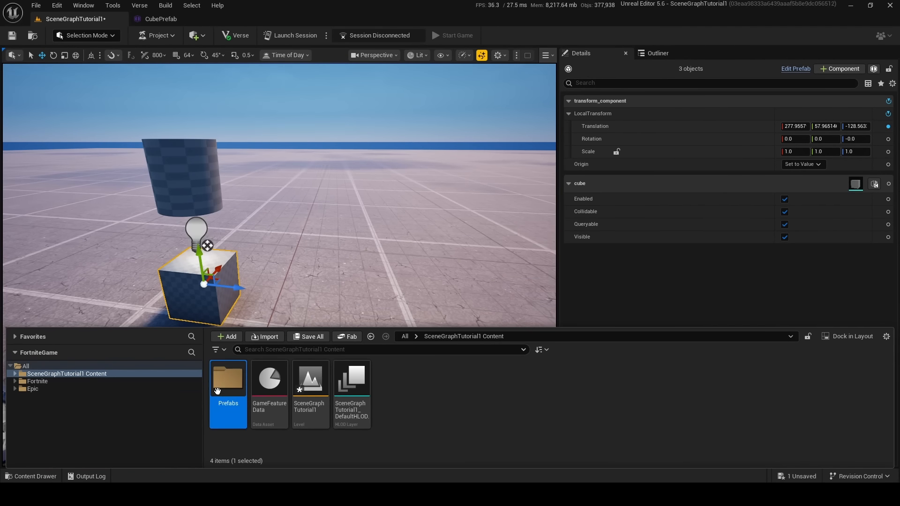
{"action": "double_click", "coordinate": [239, 398]}
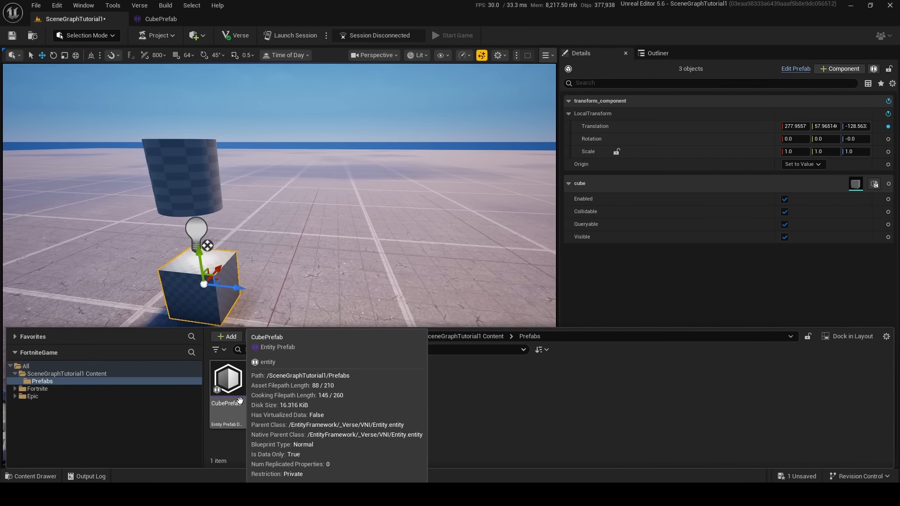
{"action": "left_click_drag", "start_coordinate": [241, 400], "coordinate": [290, 262]}
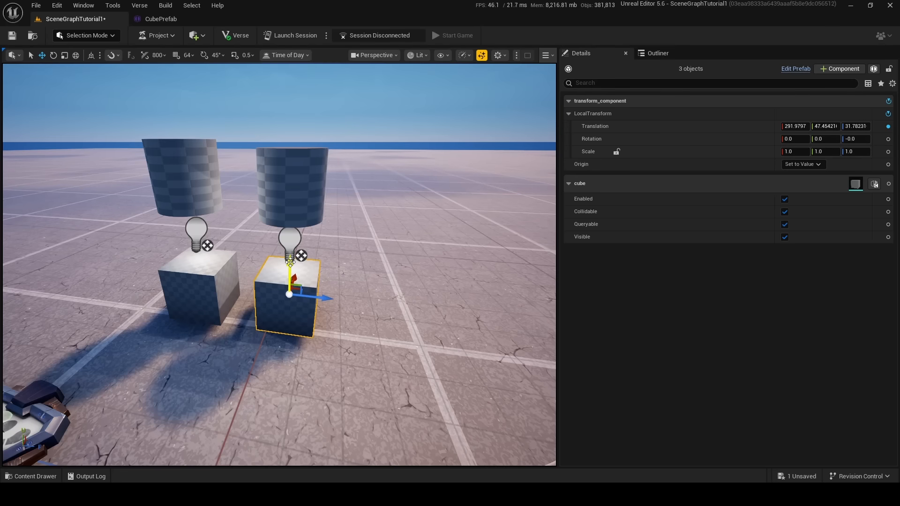
{"action": "right_click_drag", "start_coordinate": [290, 262], "coordinate": [281, 277]}
{"action": "left_click_drag", "start_coordinate": [344, 252], "coordinate": [322, 267]}
{"action": "right_click_drag", "start_coordinate": [322, 267], "coordinate": [322, 271]}
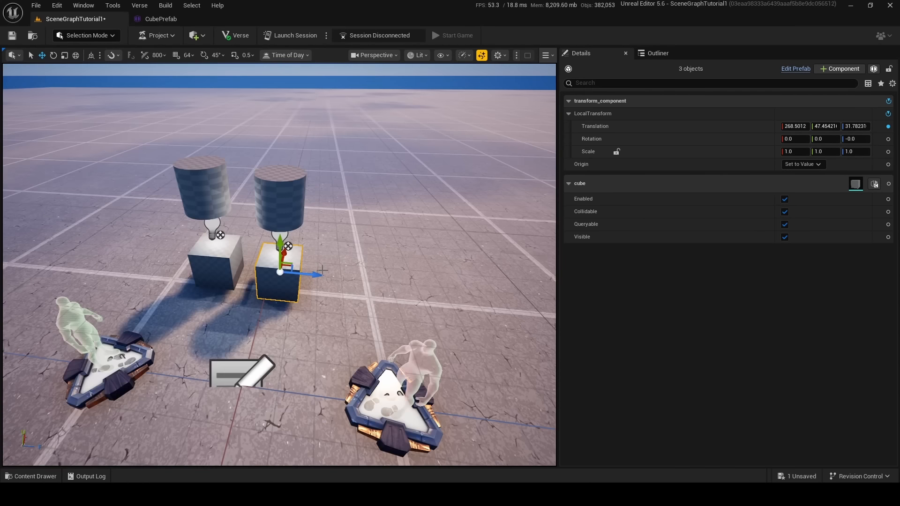
Examine the entity hierarchy of the placed CubePrefab instances in the level and compare it with the prefab's own structure.
{"action": "left_click", "coordinate": [676, 52]}
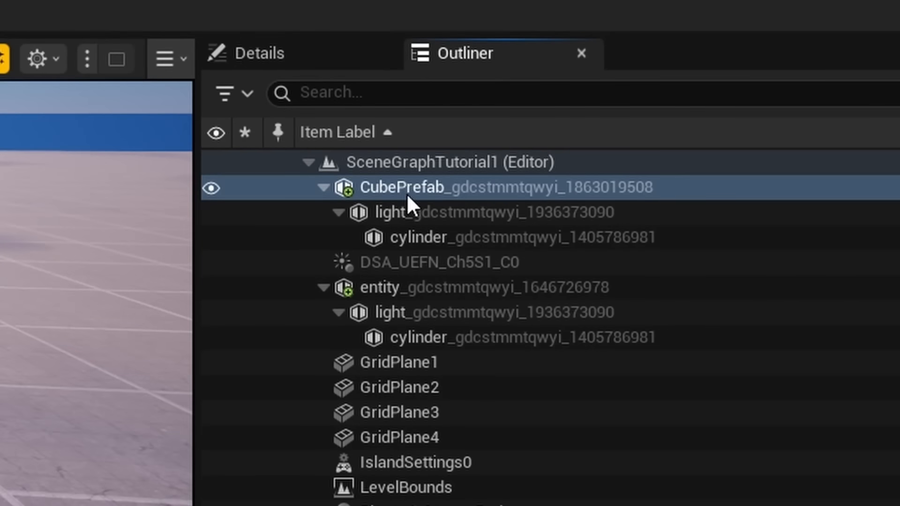
{"action": "left_click", "coordinate": [411, 221]}
{"action": "key", "text": "Down"}
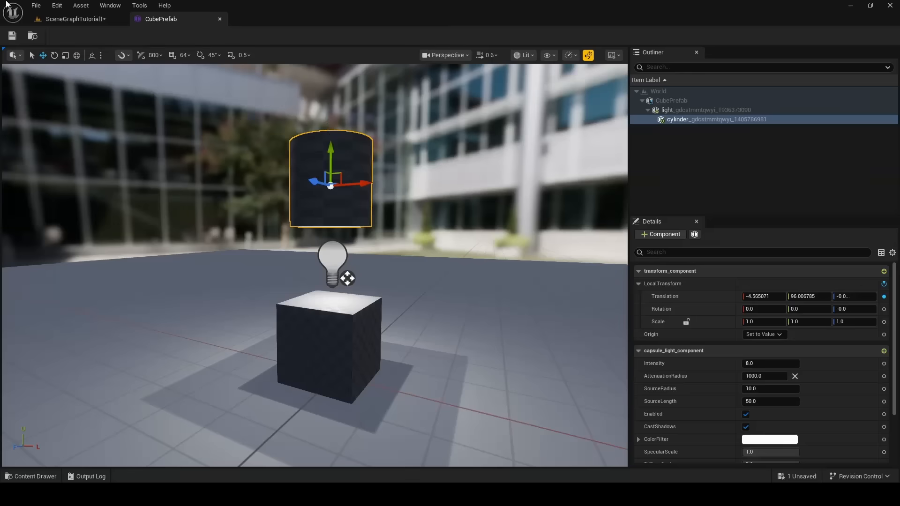
Place a third CubePrefab instance in the level beside the second, at about 281.89 red, 50.77 green and 196.92 blue.
{"action": "left_click", "coordinate": [61, 20]}
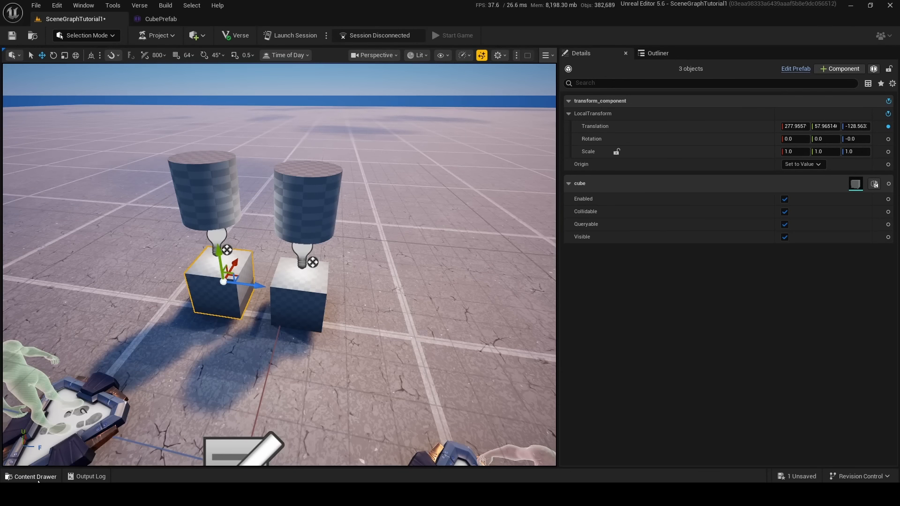
{"action": "left_click", "coordinate": [35, 477]}
{"action": "left_click_drag", "start_coordinate": [227, 386], "coordinate": [393, 310]}
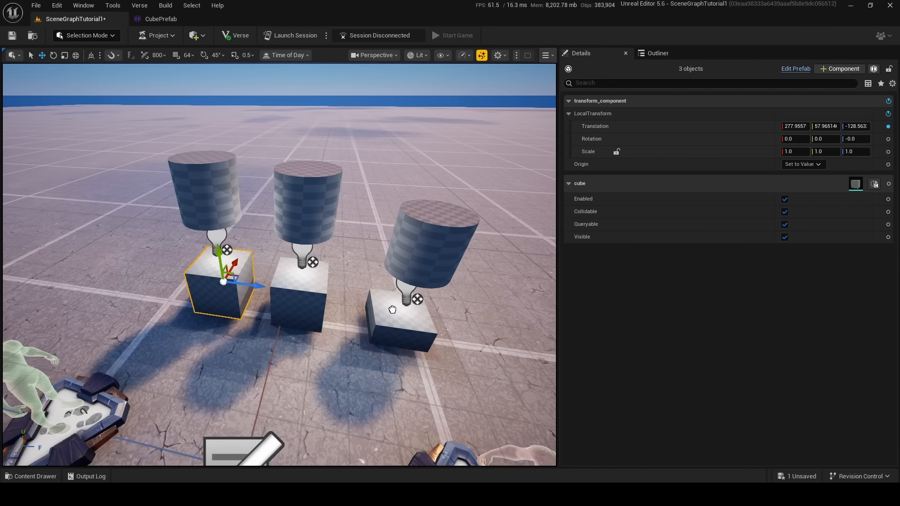
{"action": "key", "text": "s"}
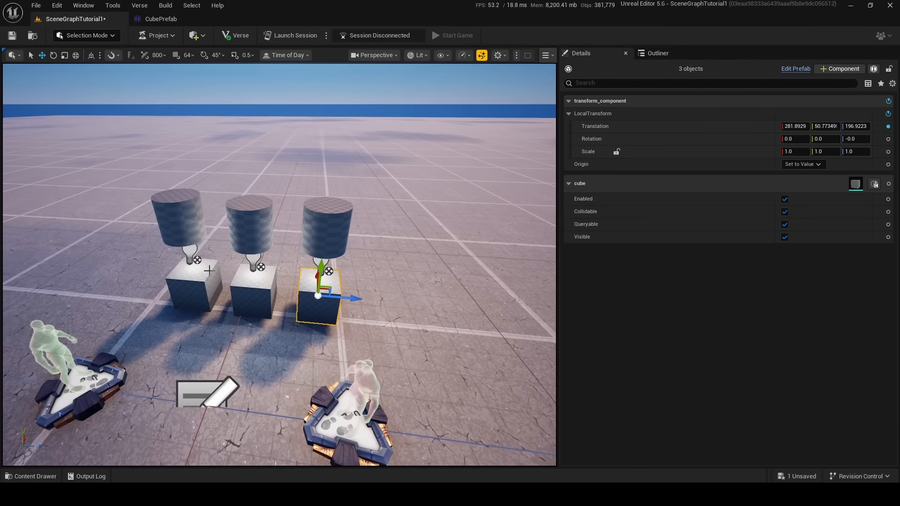
Create a new Entity Prefab Definition named BlankPrefab in the Prefabs folder.
{"action": "left_click", "coordinate": [55, 472]}
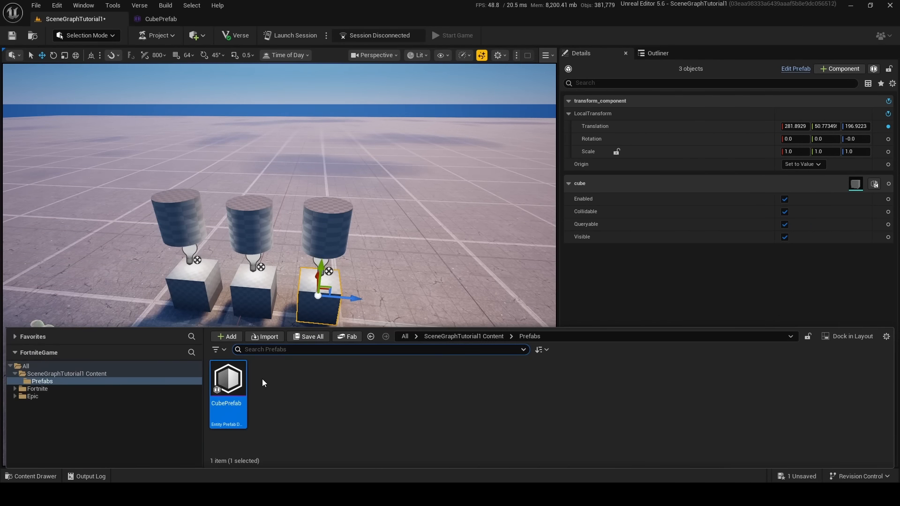
{"action": "right_click", "coordinate": [263, 379]}
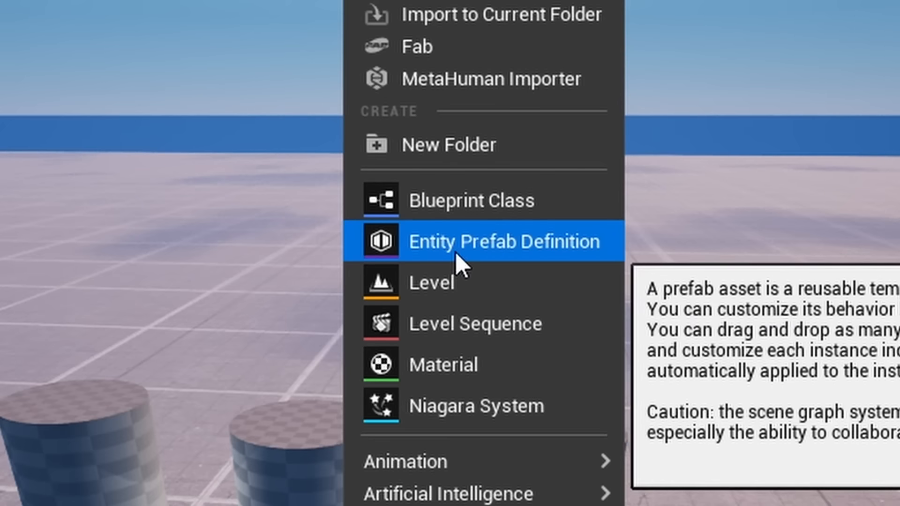
{"action": "left_click", "coordinate": [465, 246]}
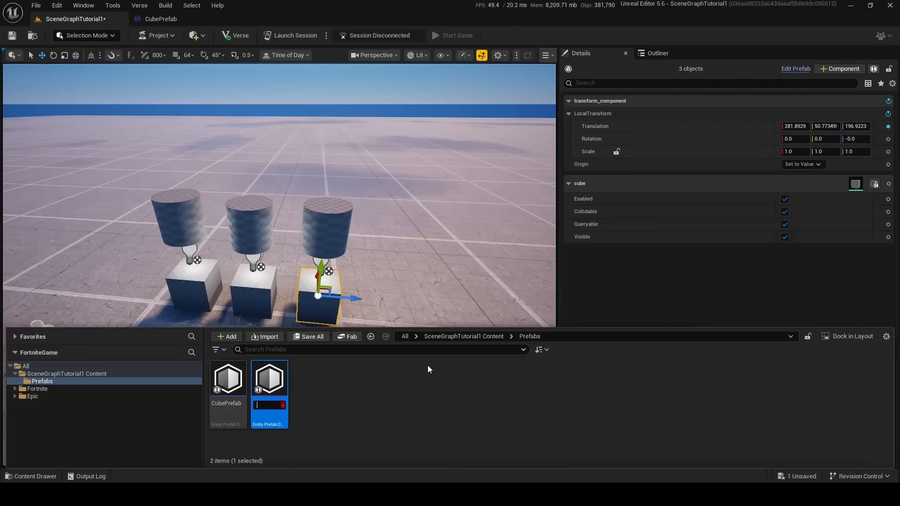
{"action": "type", "text": "Blan"}
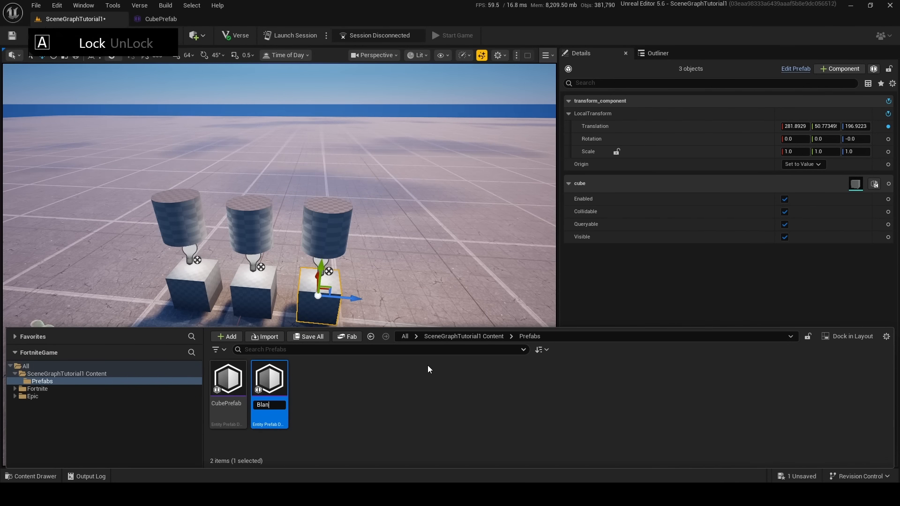
{"action": "type", "text": "kPrefab"}
{"action": "key", "text": "Return"}
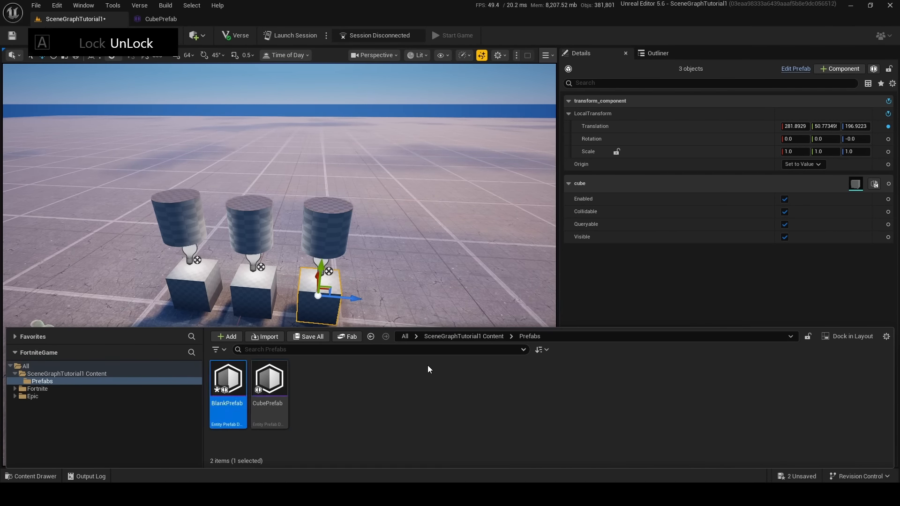
Open BlankPrefab for editing and add a Cube Prefab instance under its root entity.
{"action": "double_click", "coordinate": [241, 409]}
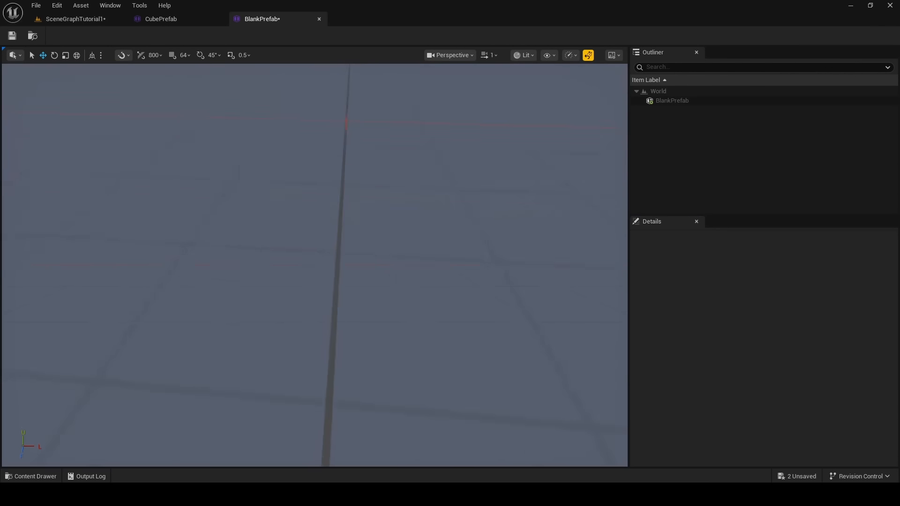
{"action": "right_click", "coordinate": [693, 99]}
{"action": "mouse_move", "coordinate": [716, 118]}
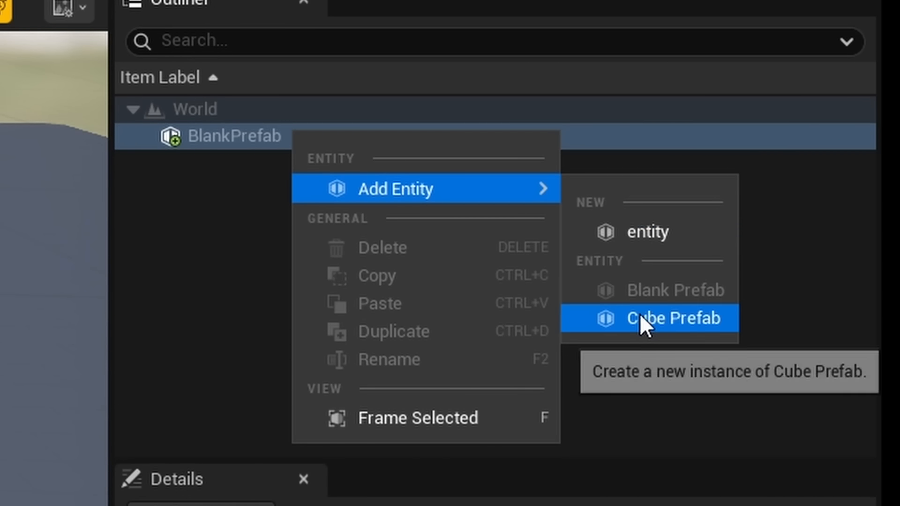
{"action": "left_click", "coordinate": [669, 319]}
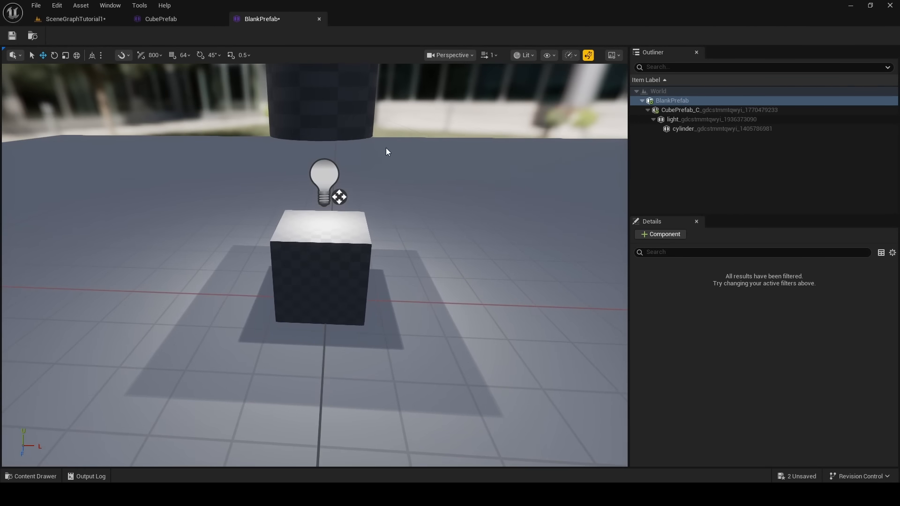
{"action": "scroll", "coordinate": [386, 148], "scroll_direction": "down", "scroll_amount": 5}
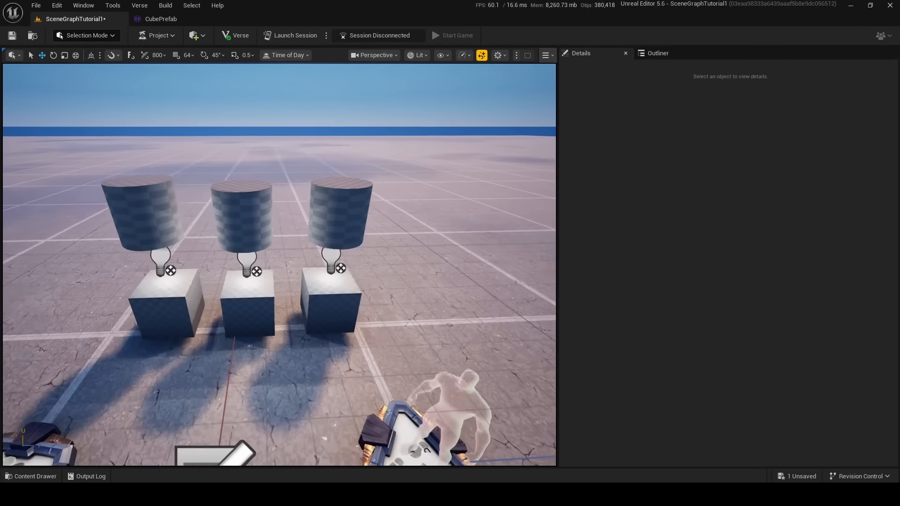
Select the three cube instances in the level, and reposition the first one to about 815.00 red and -164.54 blue.
{"action": "left_click", "coordinate": [245, 311]}
{"action": "left_click", "coordinate": [164, 312], "text": "shift"}
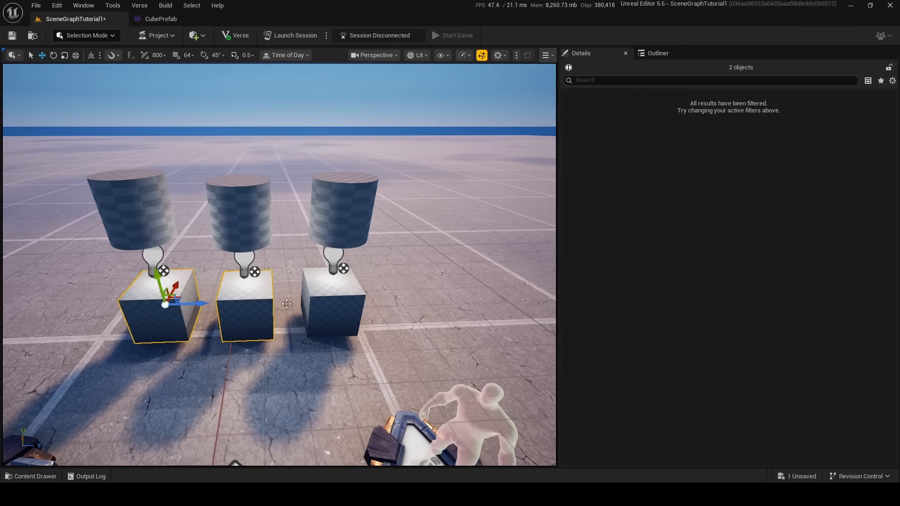
{"action": "left_click", "coordinate": [351, 304], "text": "shift"}
{"action": "scroll", "coordinate": [324, 289], "scroll_direction": "down", "scroll_amount": 5}
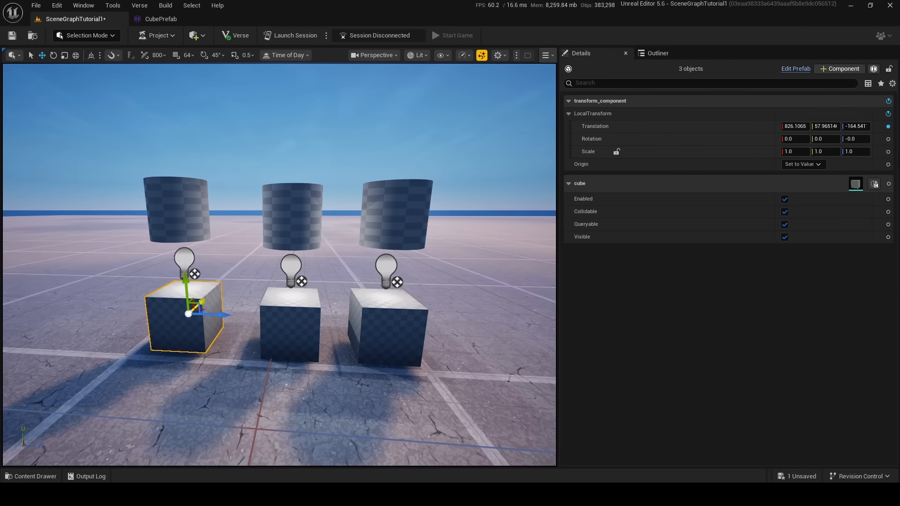
{"action": "left_click_drag", "start_coordinate": [204, 304], "coordinate": [200, 304]}
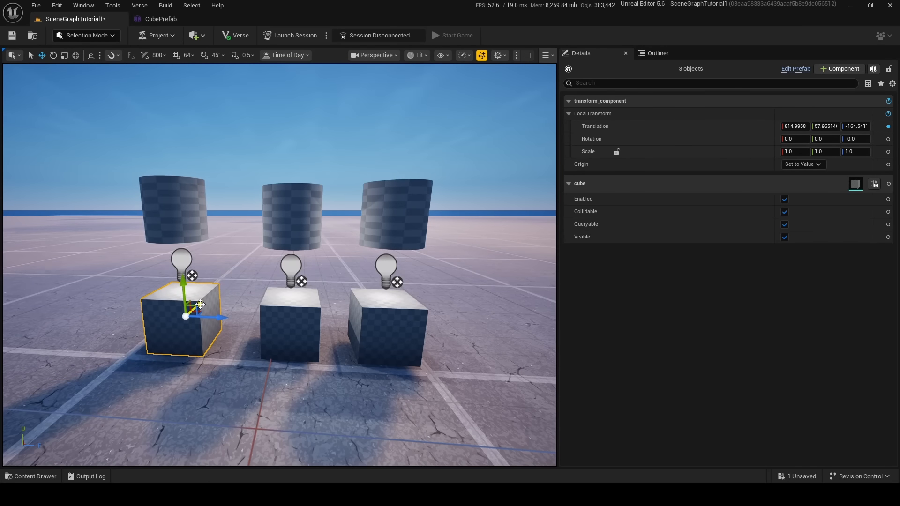
Set the light ColorFilter to red on the first cube instance only, leaving CubePrefab itself unedited.
{"action": "left_click", "coordinate": [187, 266]}
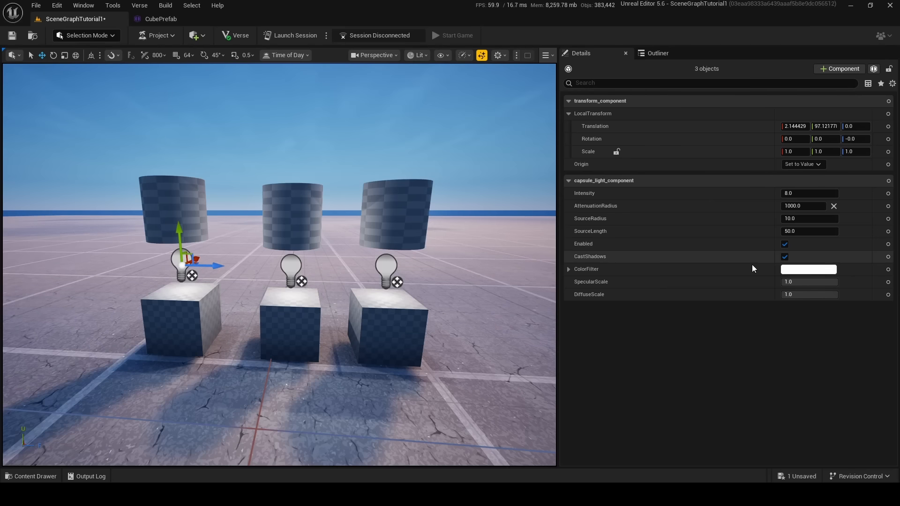
{"action": "left_click", "coordinate": [809, 269]}
{"action": "left_click_drag", "start_coordinate": [630, 277], "coordinate": [599, 252]}
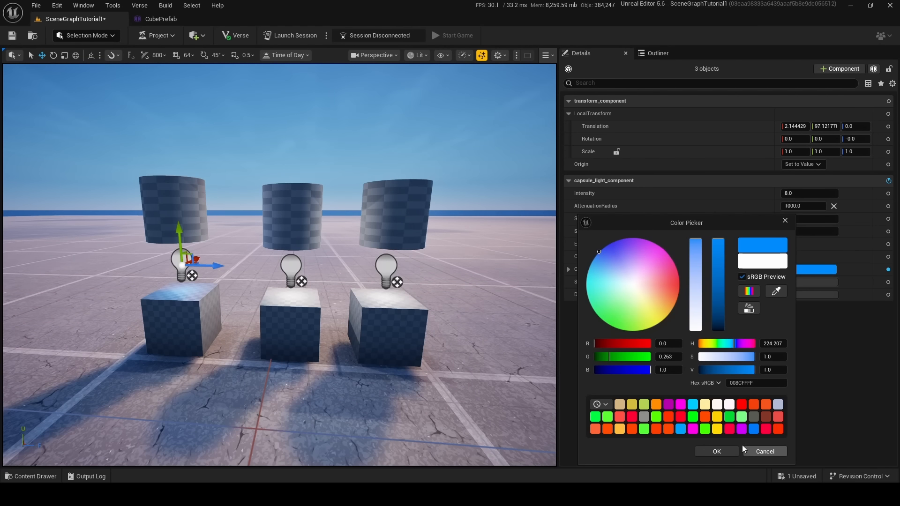
{"action": "left_click_drag", "start_coordinate": [659, 264], "coordinate": [680, 282]}
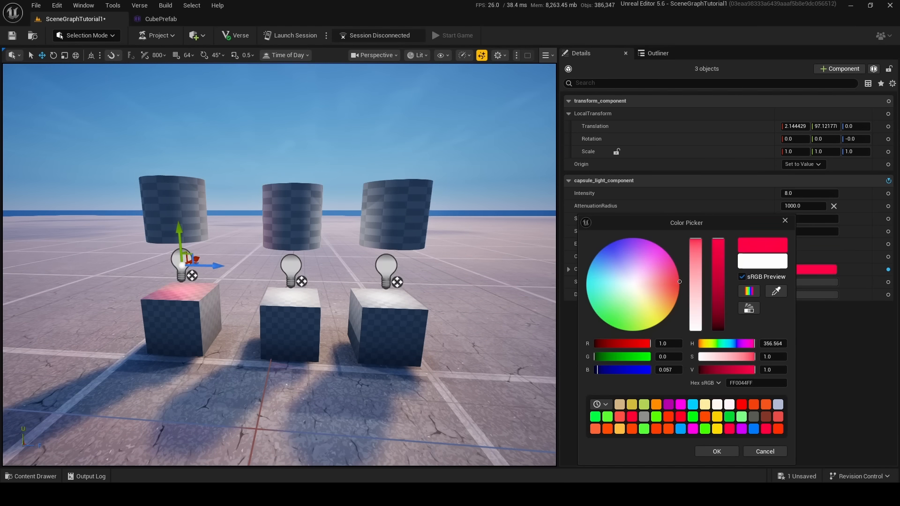
{"action": "left_click", "coordinate": [716, 452]}
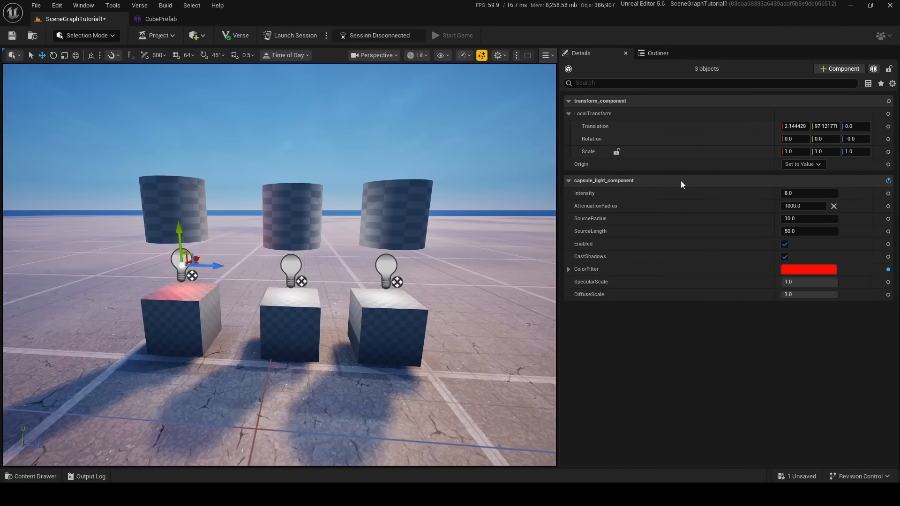
Compare the first instance's overridden light in the Outliner with the light entities of the other two cube instances.
{"action": "mouse_move", "coordinate": [889, 184]}
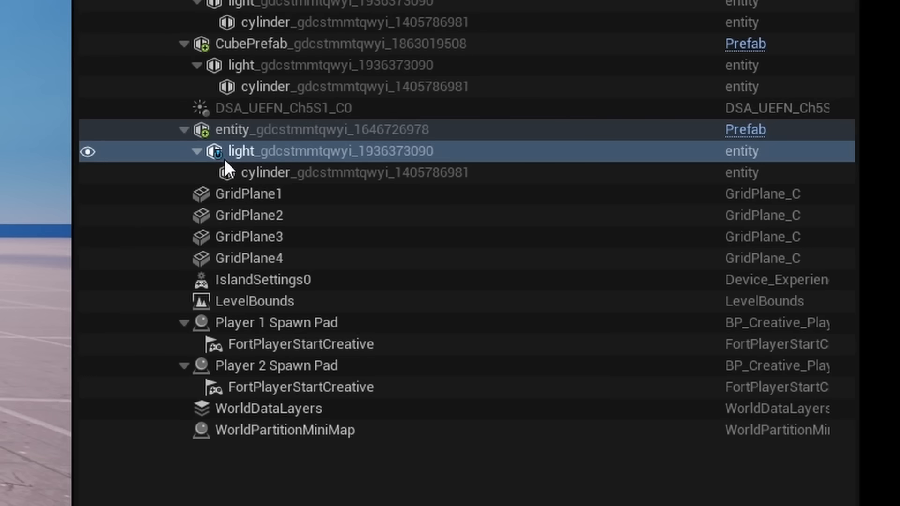
{"action": "mouse_move", "coordinate": [222, 156]}
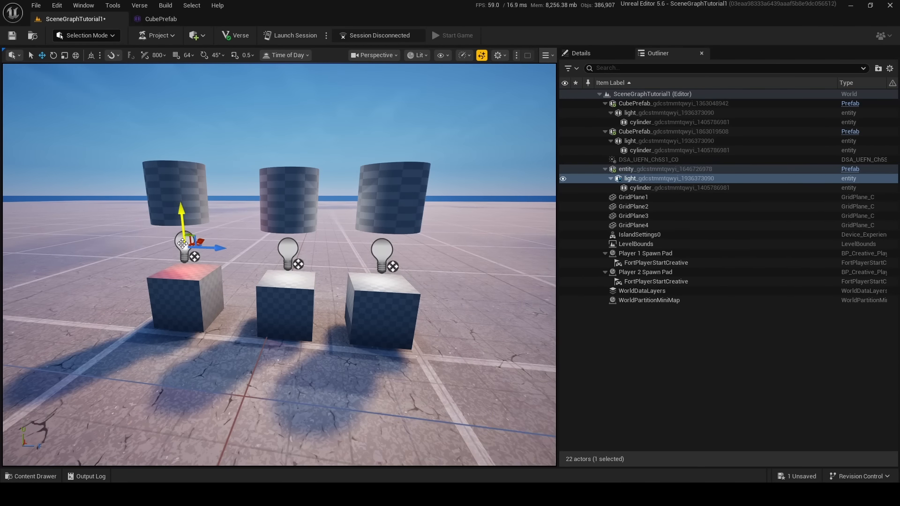
{"action": "key", "text": "w"}
{"action": "right_click_drag", "start_coordinate": [182, 243], "coordinate": [180, 249]}
{"action": "key", "text": "s"}
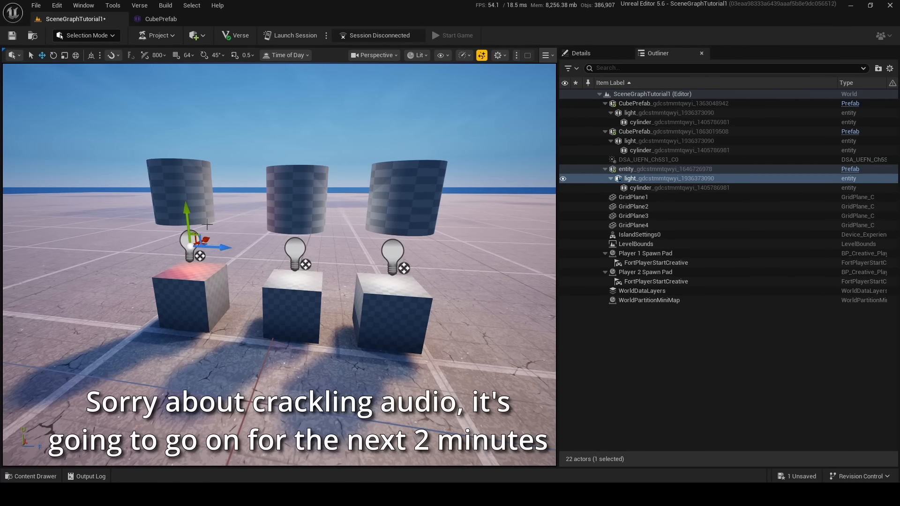
{"action": "left_click", "coordinate": [297, 252]}
{"action": "left_click", "coordinate": [393, 249]}
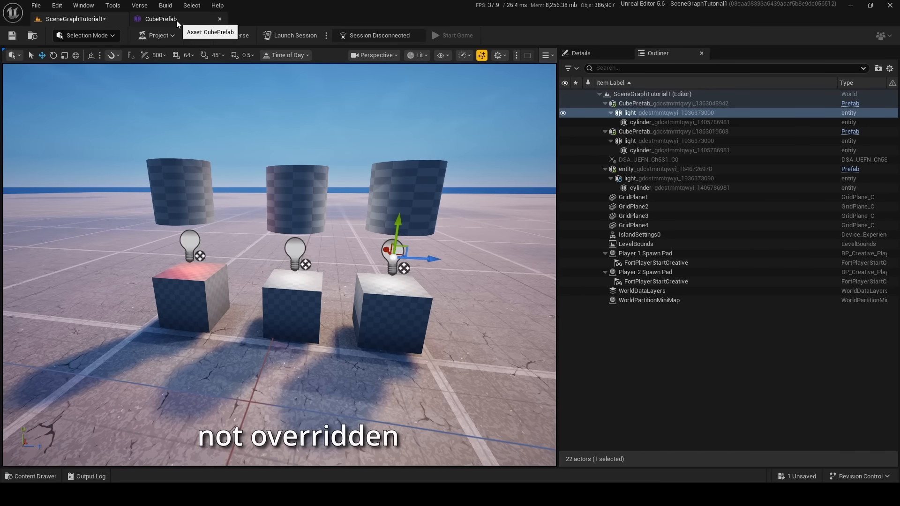
Set the ColorFilter of the light in the CubePrefab definition to yellow and save the prefab.
{"action": "left_click", "coordinate": [160, 19]}
{"action": "left_click", "coordinate": [272, 247]}
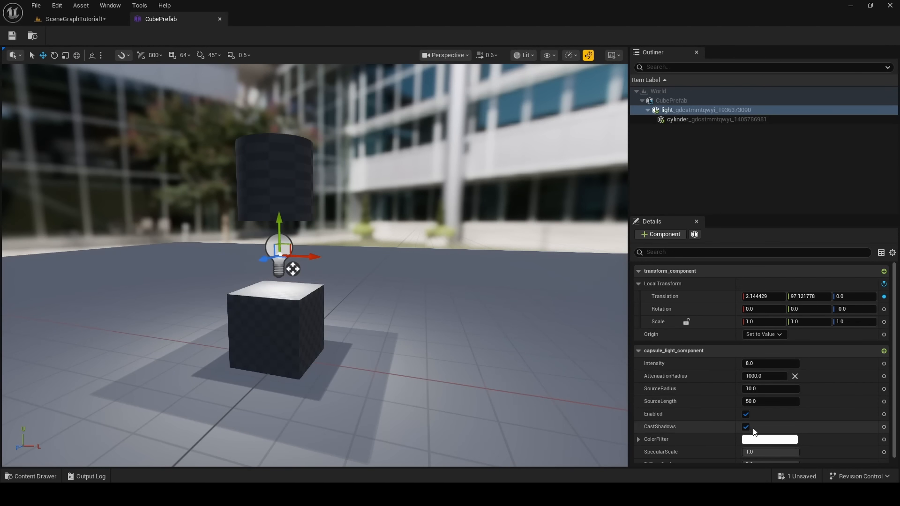
{"action": "left_click", "coordinate": [769, 439]}
{"action": "left_click_drag", "start_coordinate": [577, 299], "coordinate": [627, 318]}
{"action": "left_click", "coordinate": [680, 452]}
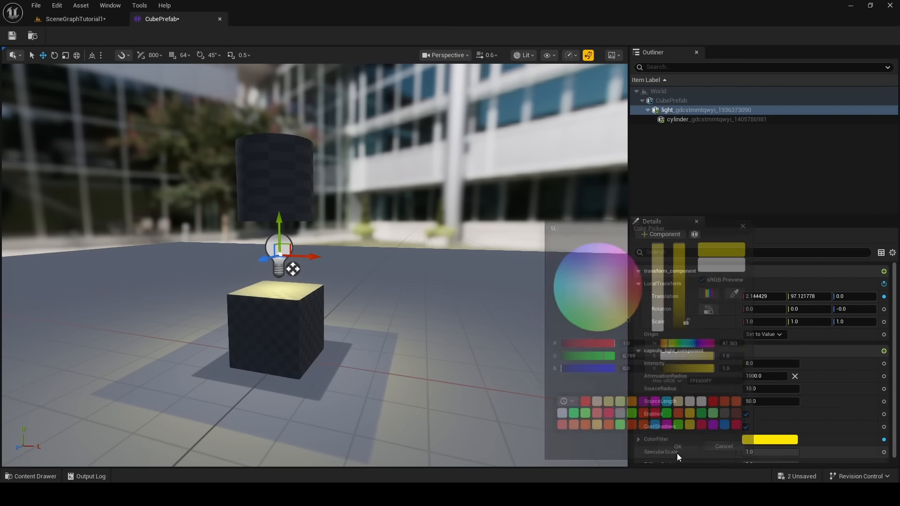
Return to the level and compare the light colours on the three cube instances.
{"action": "left_click", "coordinate": [75, 19]}
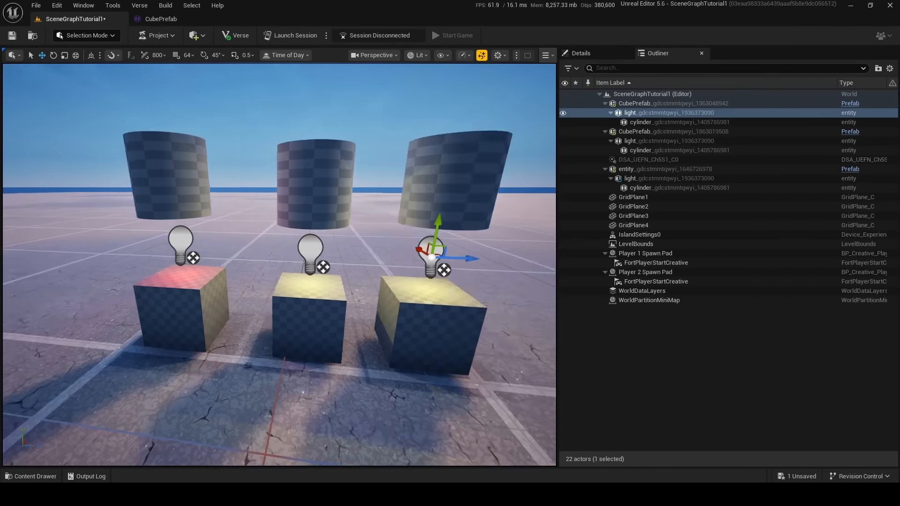
{"action": "key", "text": "w"}
{"action": "mouse_move", "coordinate": [117, 247]}
{"action": "right_mouse_down"}
{"action": "mouse_move", "coordinate": [117, 237]}
{"action": "mouse_move", "coordinate": [117, 247]}
{"action": "right_mouse_up"}
{"action": "key", "text": "s"}
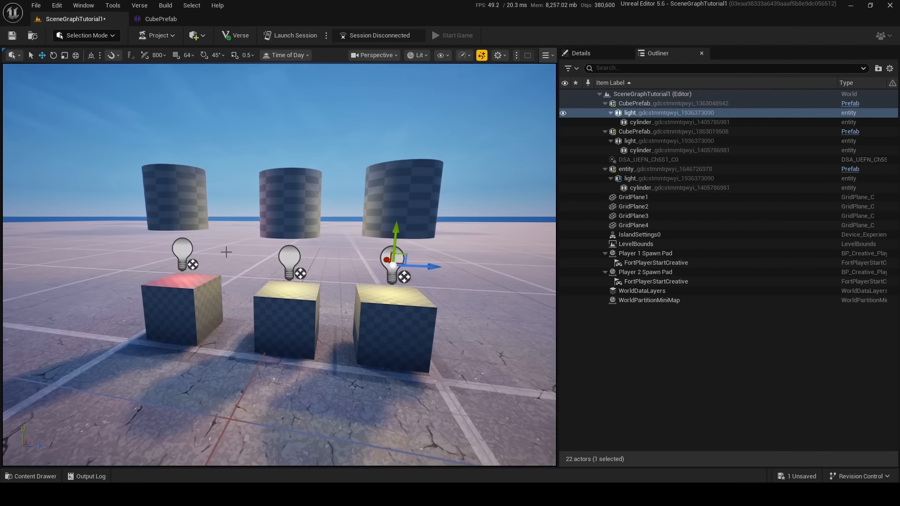
{"action": "key", "text": "w"}
{"action": "right_click_drag", "start_coordinate": [226, 253], "coordinate": [248, 245]}
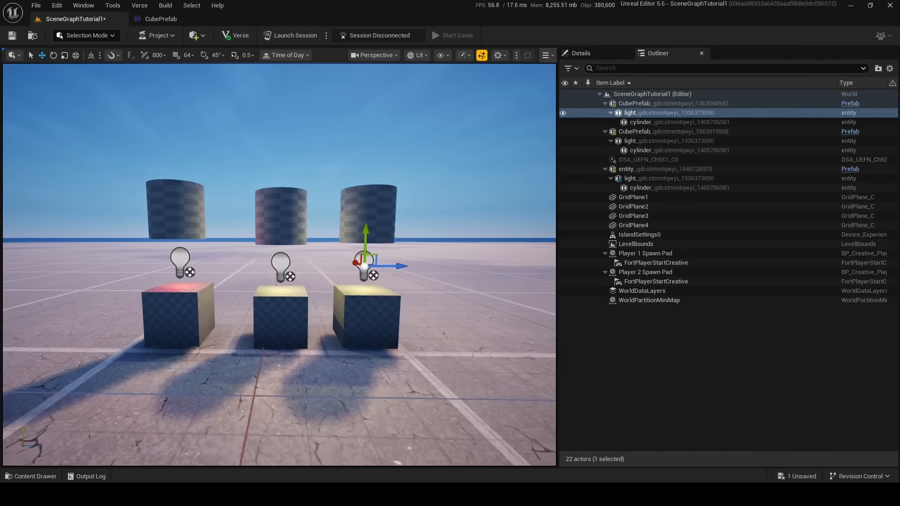
{"action": "scroll", "coordinate": [317, 243], "scroll_direction": "up", "scroll_amount": 4}
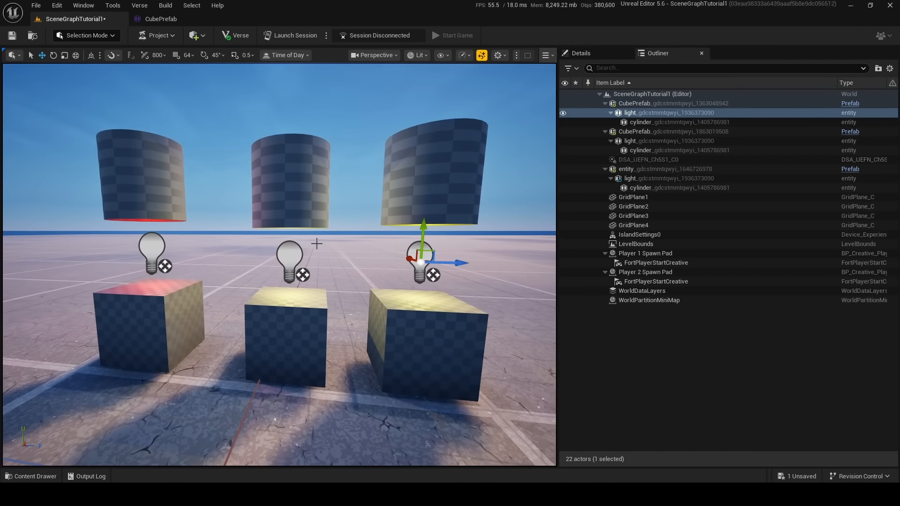
Select the middle instance's cylinder and move it horizontally along the red axis, away from above its cube.
{"action": "left_click", "coordinate": [273, 169]}
{"action": "left_click", "coordinate": [295, 184]}
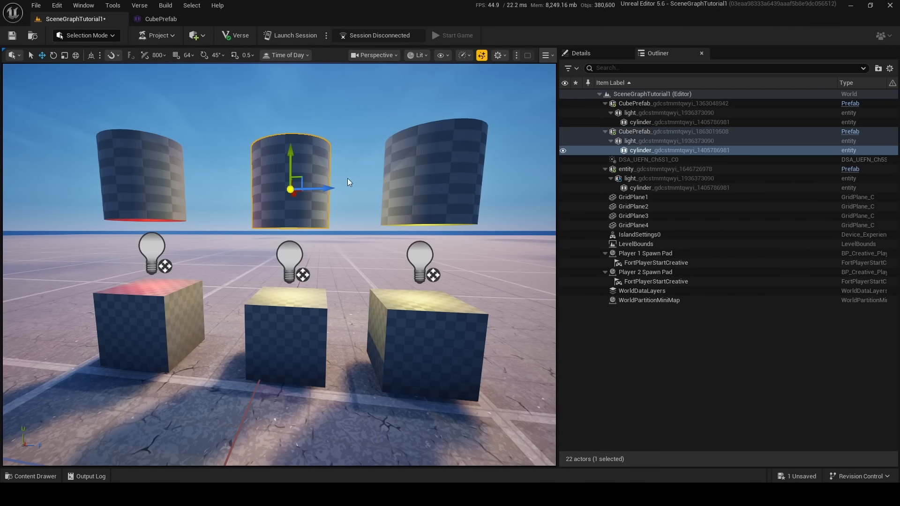
{"action": "scroll", "coordinate": [294, 164], "scroll_direction": "down", "scroll_amount": 3}
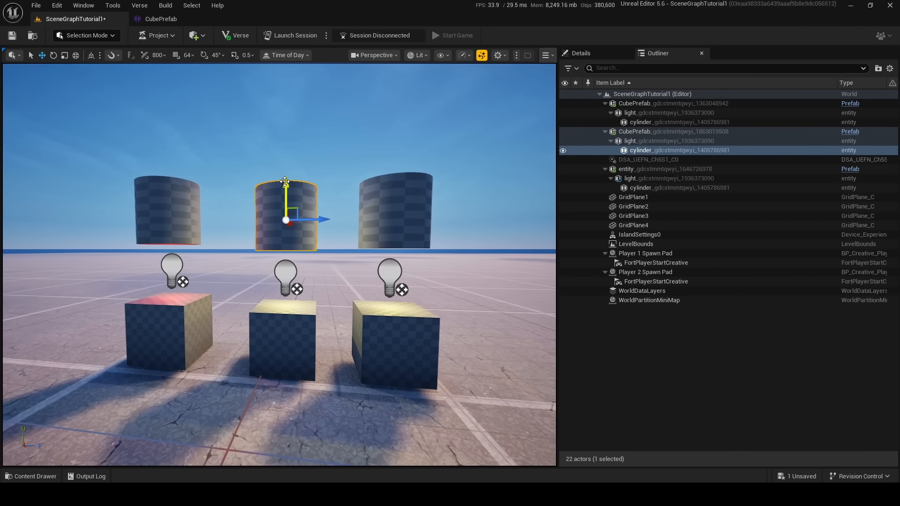
{"action": "right_click_drag", "start_coordinate": [286, 190], "coordinate": [239, 194]}
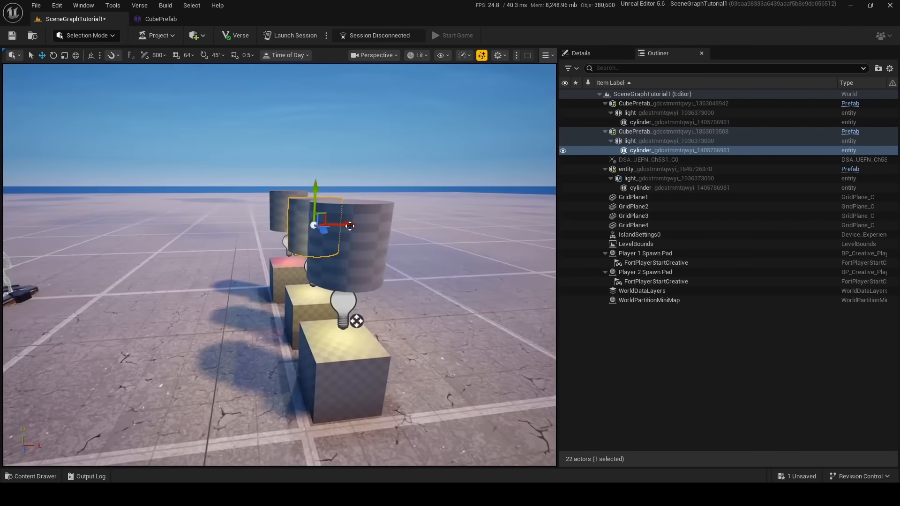
{"action": "left_click_drag", "start_coordinate": [349, 227], "coordinate": [227, 225]}
{"action": "mouse_move", "coordinate": [196, 83]}
{"action": "right_mouse_down"}
{"action": "mouse_move", "coordinate": [281, 83]}
{"action": "mouse_move", "coordinate": [196, 83]}
{"action": "right_mouse_up"}
In the CubePrefab definition, raise the cylinder to about 221.16 on the green axis and save the prefab.
{"action": "left_click", "coordinate": [161, 19]}
{"action": "left_click", "coordinate": [308, 218]}
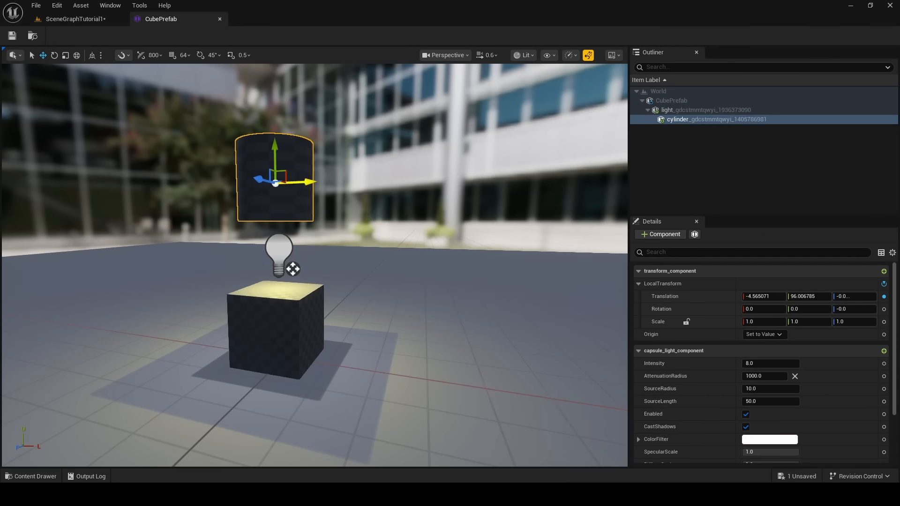
{"action": "key", "text": "f"}
{"action": "left_click_drag", "start_coordinate": [307, 244], "coordinate": [307, 160]}
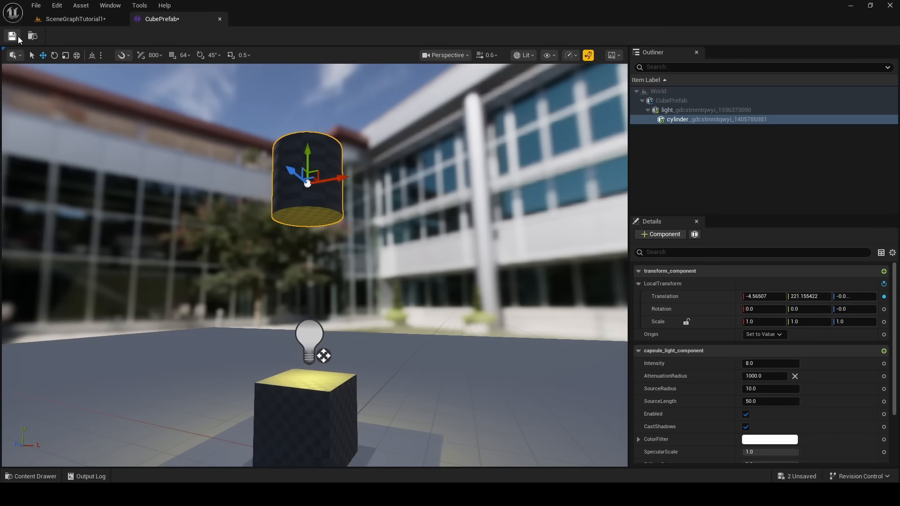
{"action": "left_click", "coordinate": [17, 39]}
Return to the level and compare the cylinder positions across the three cube instances.
{"action": "left_click", "coordinate": [75, 20]}
{"action": "right_click_drag", "start_coordinate": [247, 161], "coordinate": [178, 162]}
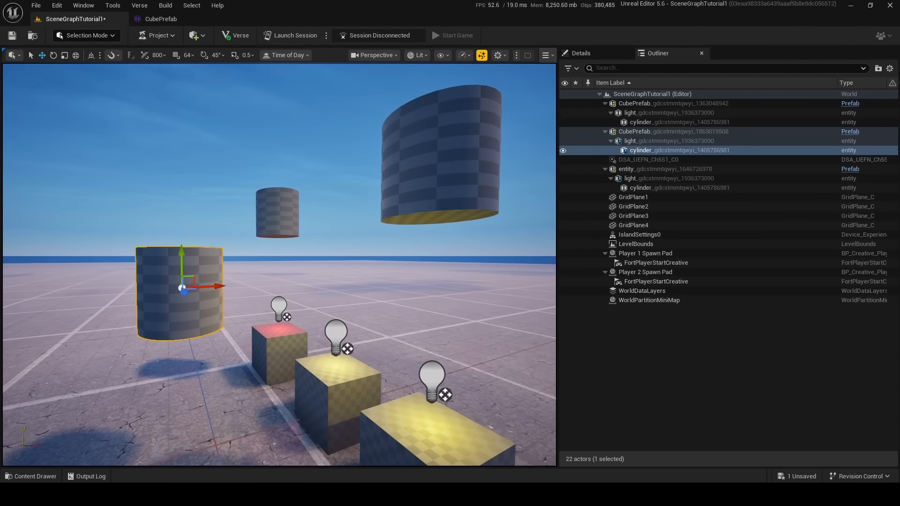
{"action": "key", "text": "s"}
{"action": "right_click_drag", "start_coordinate": [387, 301], "coordinate": [248, 273]}
{"action": "key", "text": "w"}
{"action": "key", "text": "w"}
{"action": "key", "text": "s"}
{"action": "key", "text": "w"}
{"action": "key", "text": "w"}
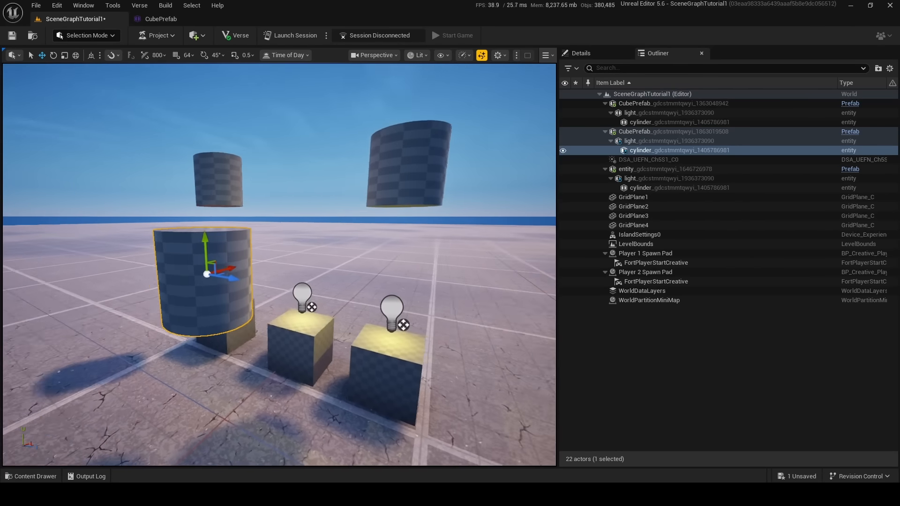
Delete the light entity together with its nested cylinder from the third cube instance in the level.
{"action": "left_click", "coordinate": [375, 300]}
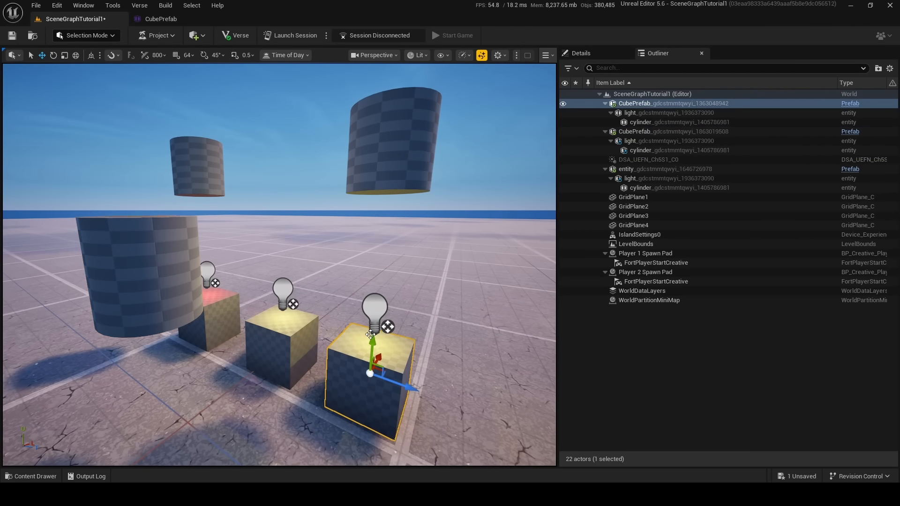
{"action": "left_click", "coordinate": [375, 296]}
{"action": "key", "text": "Delete"}
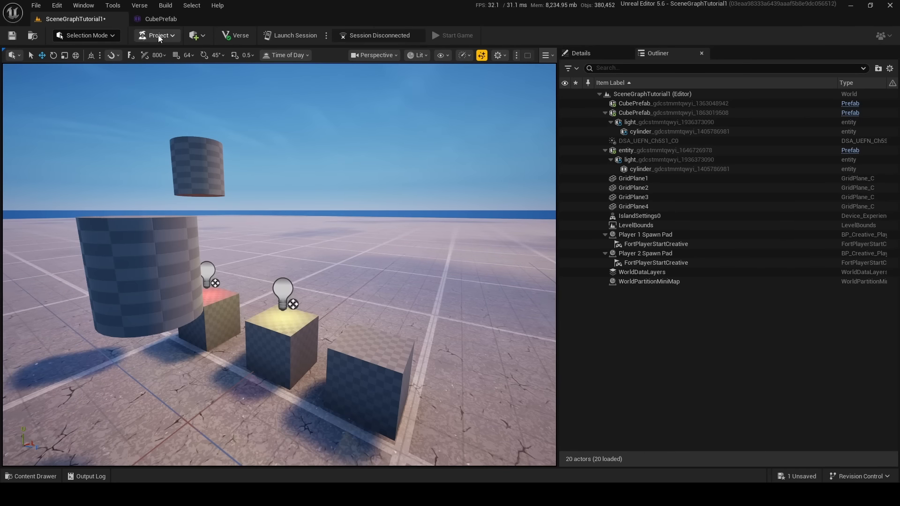
In CubePrefab, move the root cube to about -9.15 blue and rotate it, save, and check the instances in the level.
{"action": "left_click", "coordinate": [164, 18]}
{"action": "left_click", "coordinate": [299, 447]}
{"action": "right_click_drag", "start_coordinate": [299, 447], "coordinate": [277, 488]}
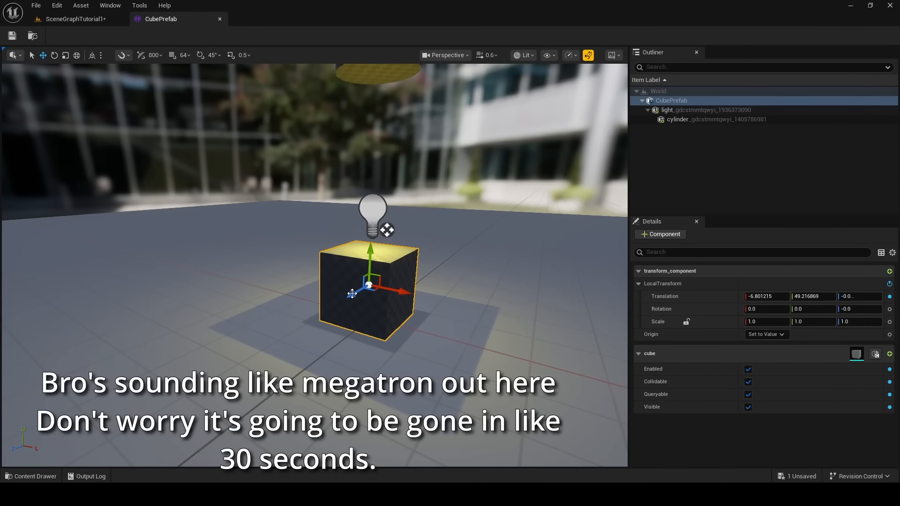
{"action": "left_click_drag", "start_coordinate": [352, 296], "coordinate": [452, 237]}
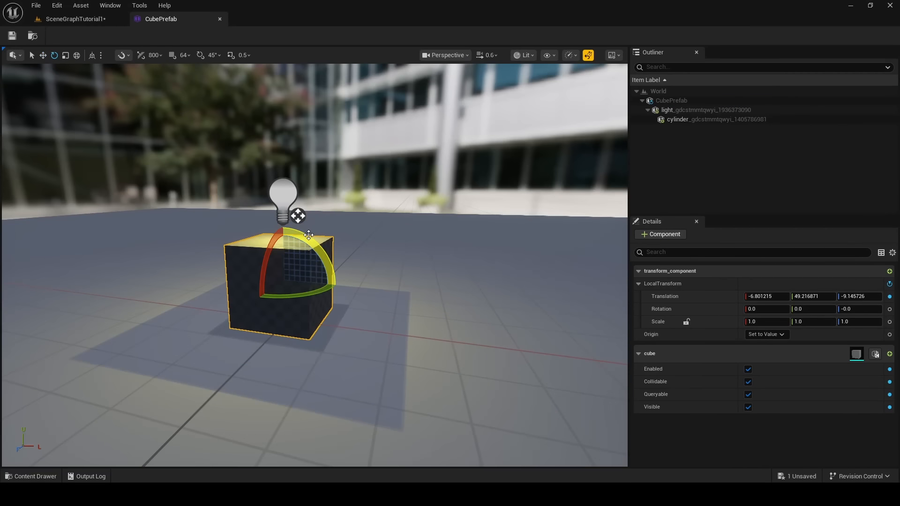
{"action": "left_click", "coordinate": [8, 38]}
{"action": "left_click", "coordinate": [75, 19]}
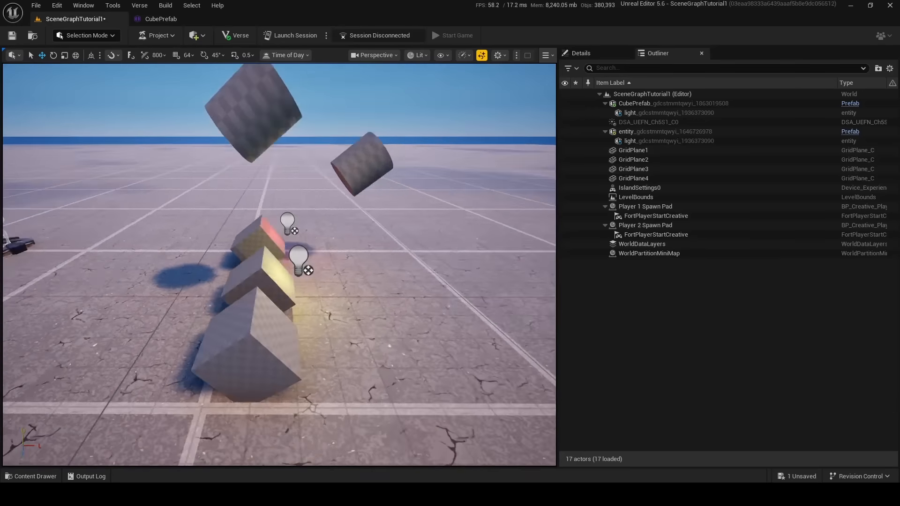
{"action": "right_click_drag", "start_coordinate": [279, 265], "coordinate": [277, 157]}
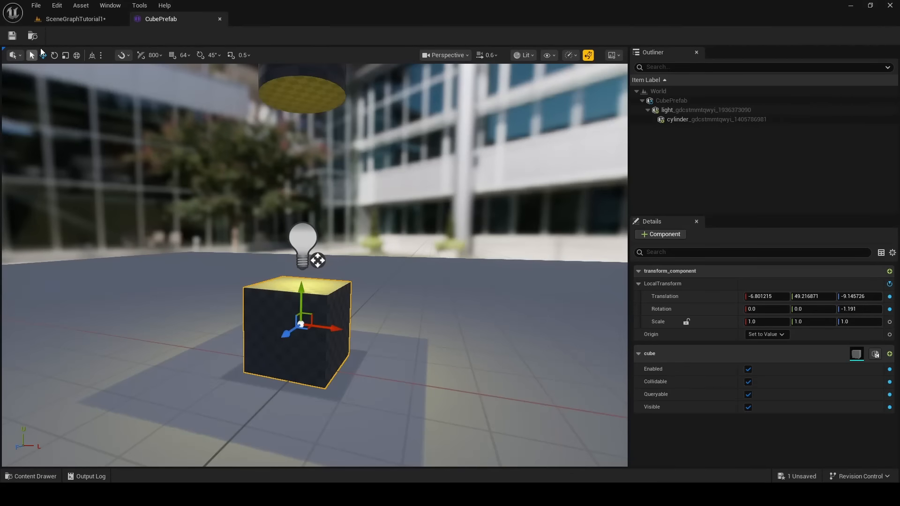
Return to the level and place a new CubePrefab instance in an empty area away from the other cubes.
{"action": "left_click", "coordinate": [83, 22]}
{"action": "right_click_drag", "start_coordinate": [323, 261], "coordinate": [412, 260]}
{"action": "left_click", "coordinate": [24, 475]}
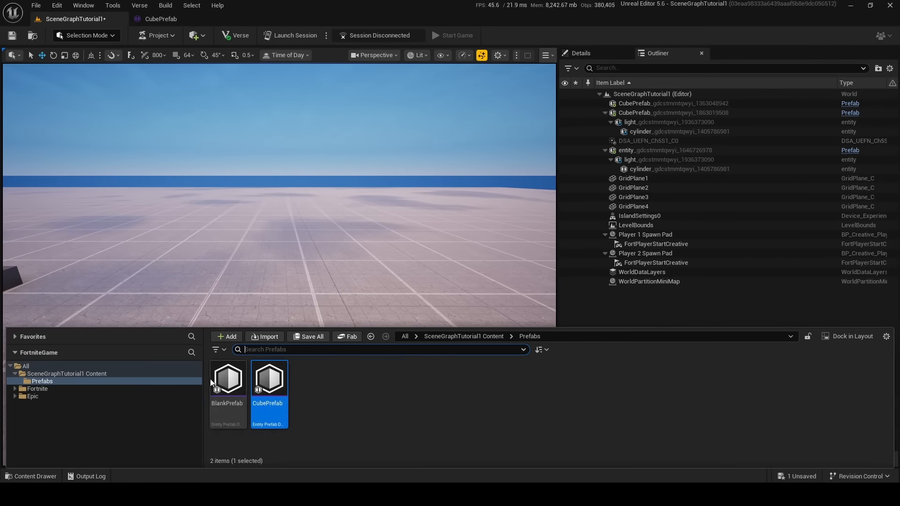
{"action": "left_click_drag", "start_coordinate": [270, 380], "coordinate": [332, 277]}
{"action": "mouse_move", "coordinate": [179, 267]}
{"action": "right_mouse_down"}
{"action": "mouse_move", "coordinate": [150, 251]}
{"action": "mouse_move", "coordinate": [179, 267]}
{"action": "right_mouse_up"}
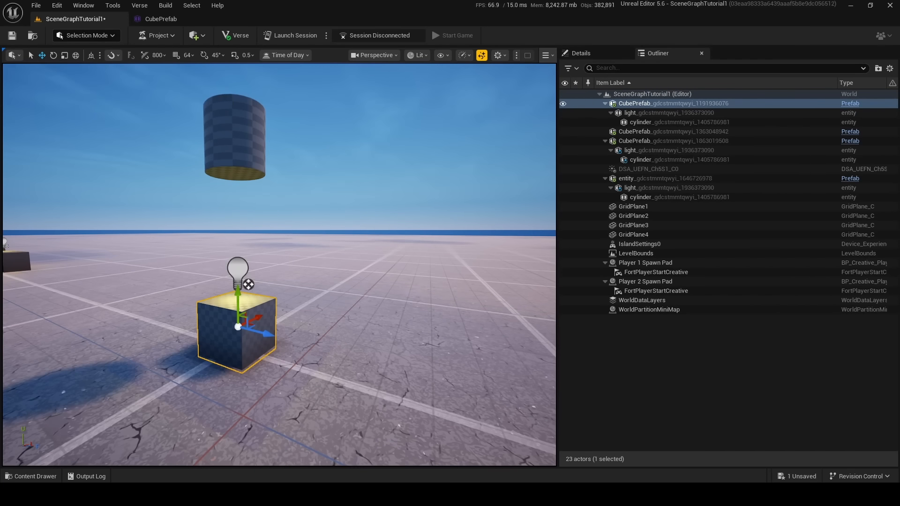
Move the new instance's light entity sideways from its cube to about 162.39 on the blue axis.
{"action": "left_click", "coordinate": [640, 122]}
{"action": "left_click", "coordinate": [238, 269]}
{"action": "left_click_drag", "start_coordinate": [264, 281], "coordinate": [350, 297]}
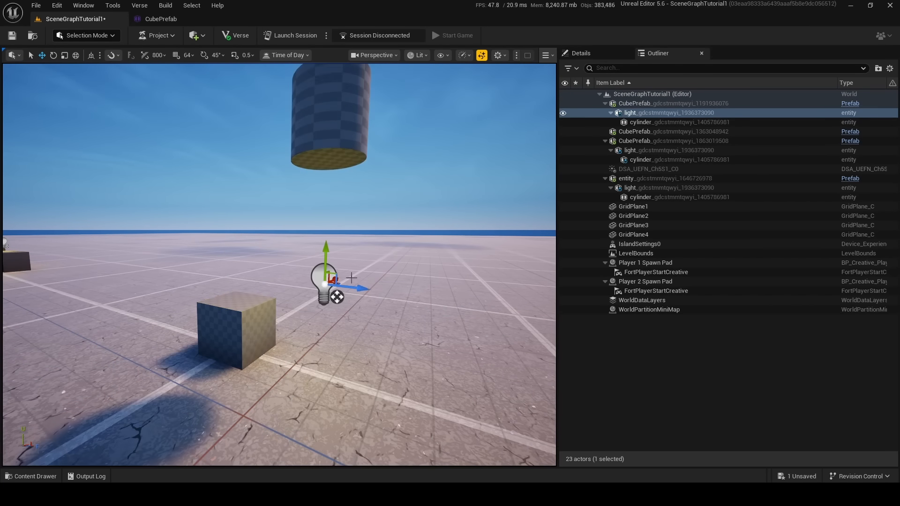
{"action": "mouse_move", "coordinate": [350, 297]}
{"action": "right_mouse_down"}
{"action": "mouse_move", "coordinate": [370, 310]}
{"action": "mouse_move", "coordinate": [361, 304]}
{"action": "right_mouse_up"}
Remove the capsule_light_component from the new instance's light entity and add an interactable_component to it.
{"action": "left_click", "coordinate": [582, 51]}
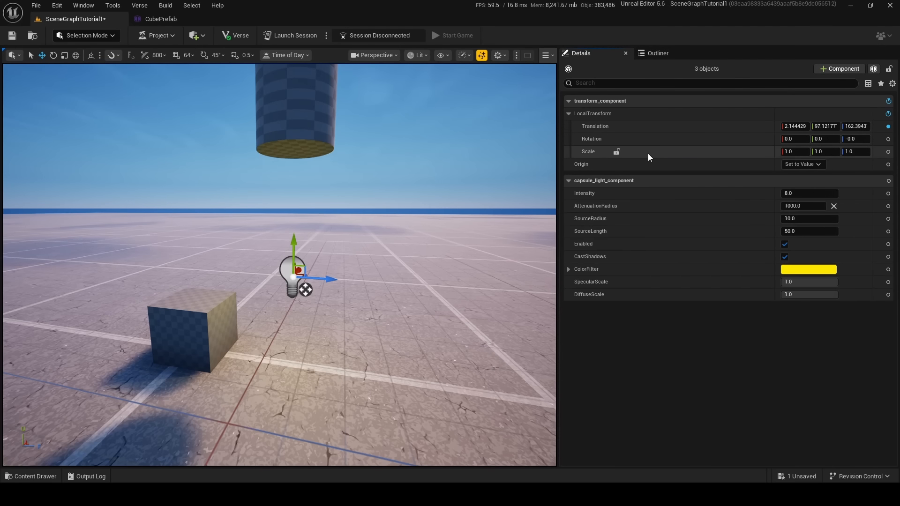
{"action": "right_click", "coordinate": [694, 185]}
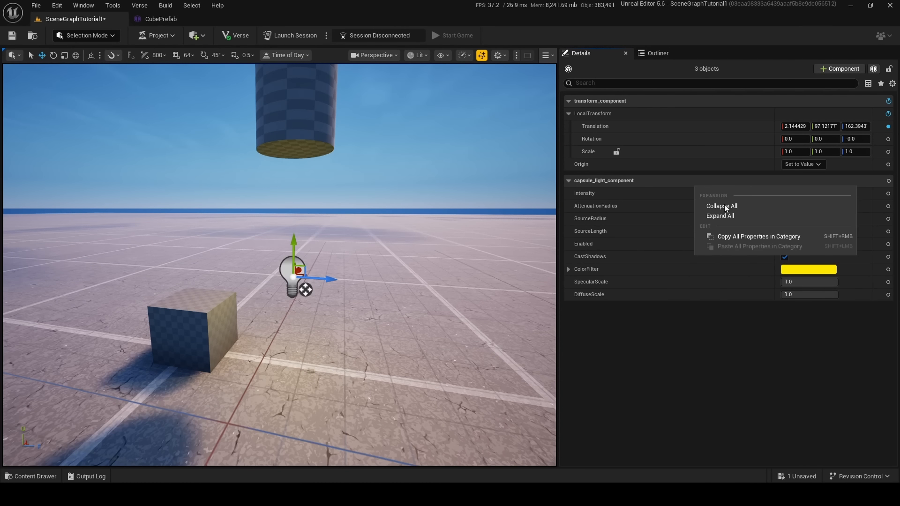
{"action": "left_click", "coordinate": [889, 181]}
{"action": "left_click", "coordinate": [867, 219]}
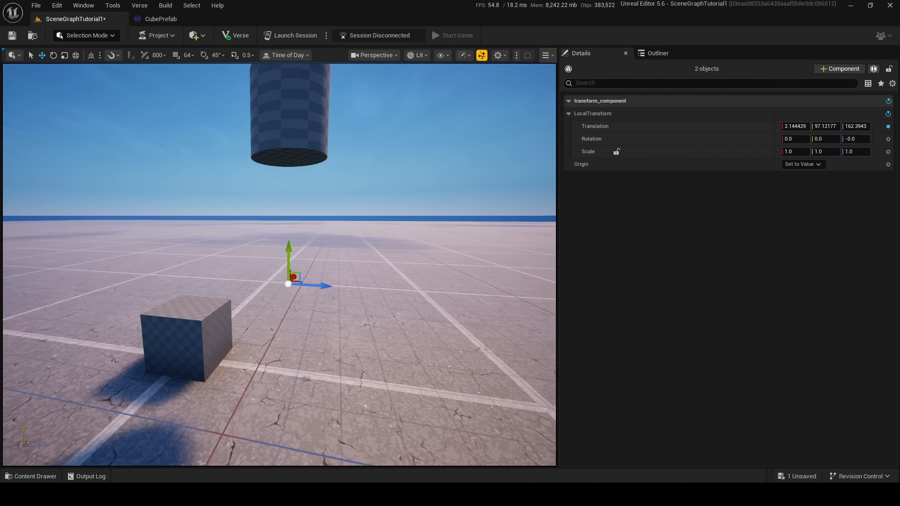
{"action": "left_click", "coordinate": [840, 69]}
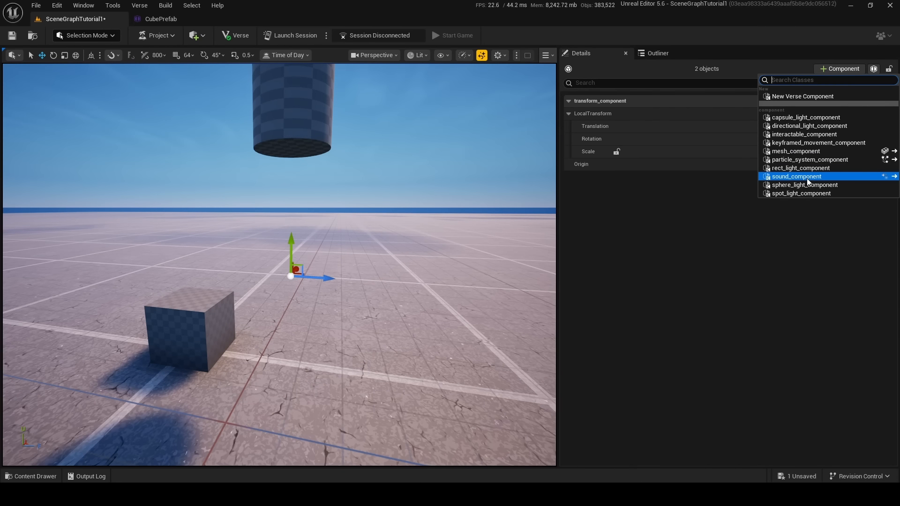
{"action": "left_click", "coordinate": [811, 136]}
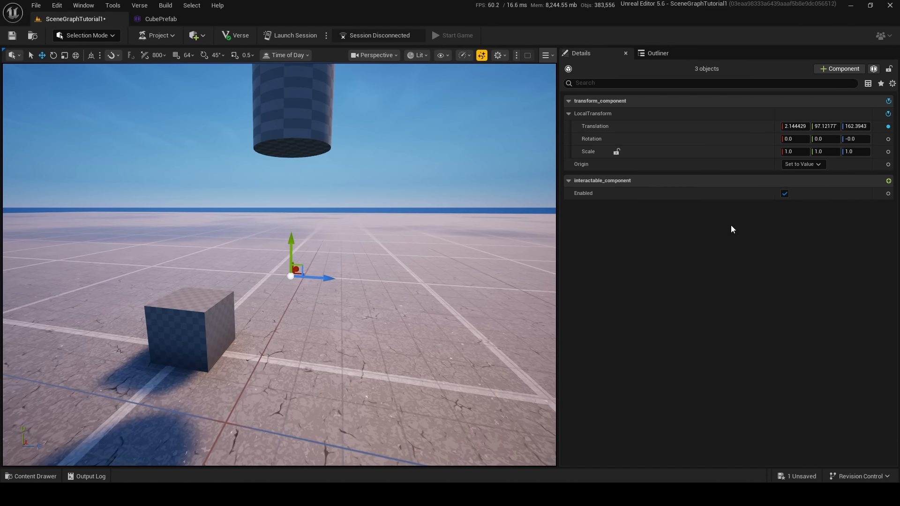
Check in the project settings that Scene Graph Experimental Features is enabled.
{"action": "left_click", "coordinate": [150, 38]}
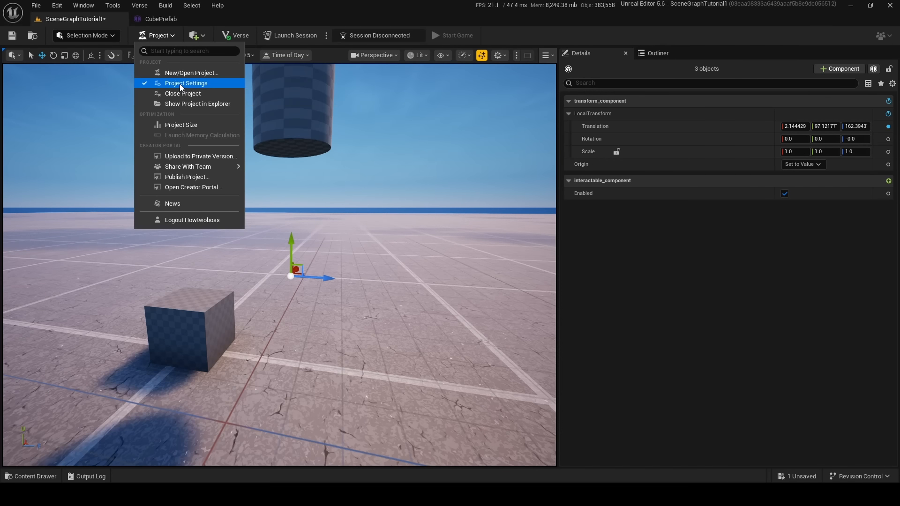
{"action": "left_click", "coordinate": [179, 83]}
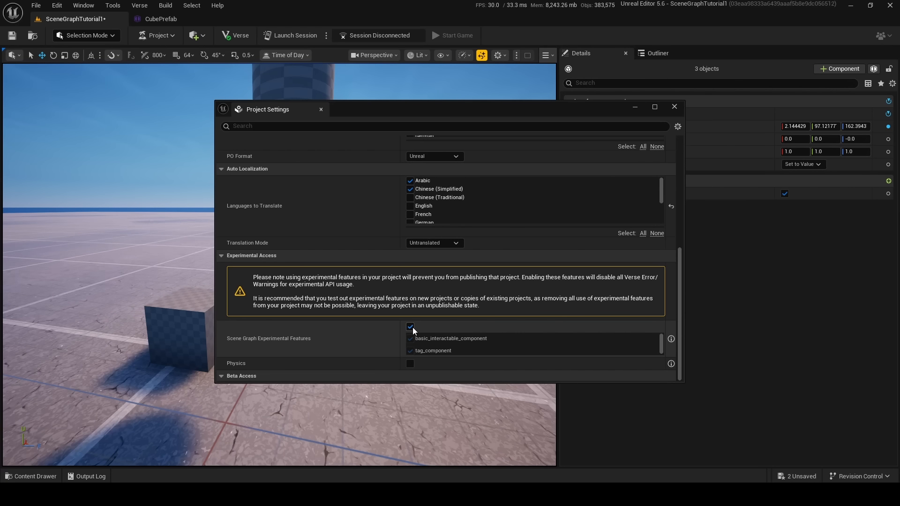
{"action": "left_click", "coordinate": [674, 107]}
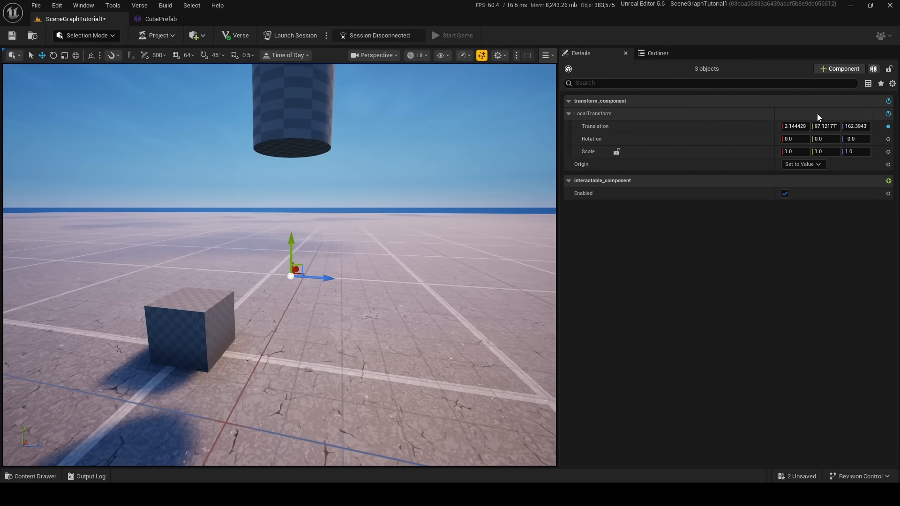
Remove the interactable_component from the light entity, save the content, and add a basic_interactable_component.
{"action": "left_click", "coordinate": [839, 69]}
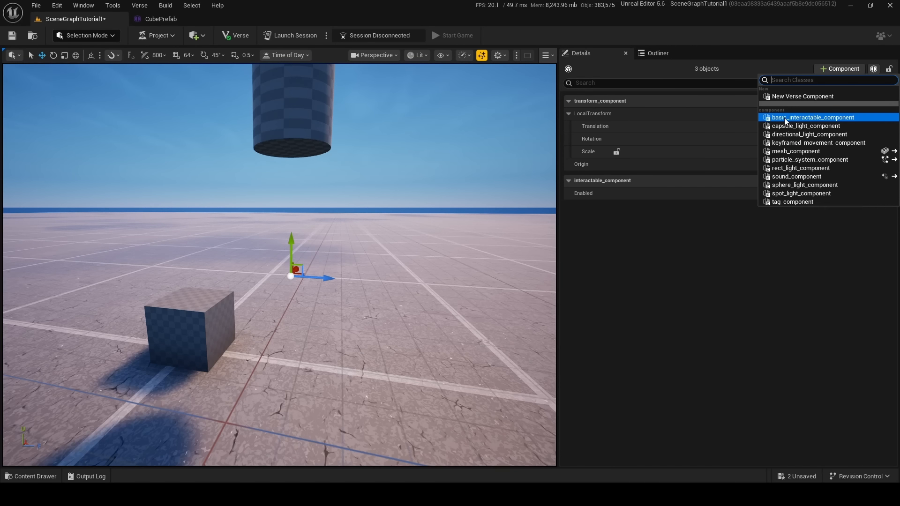
{"action": "left_click", "coordinate": [784, 119]}
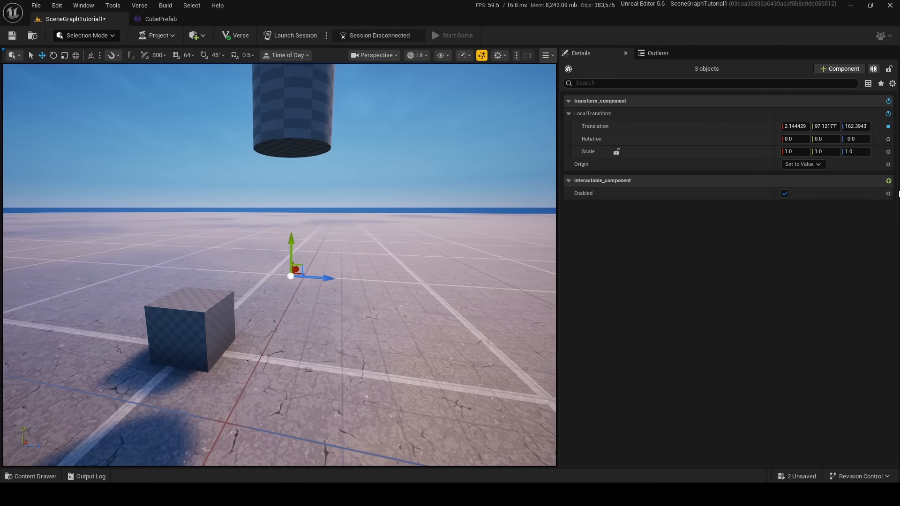
{"action": "left_click", "coordinate": [888, 183]}
{"action": "left_click", "coordinate": [868, 215]}
{"action": "key", "text": "ctrl+s"}
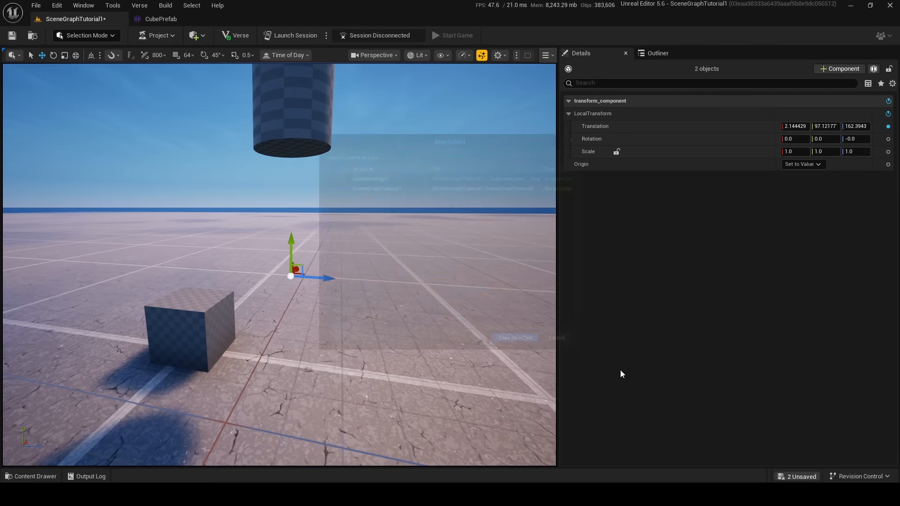
{"action": "left_click", "coordinate": [840, 69]}
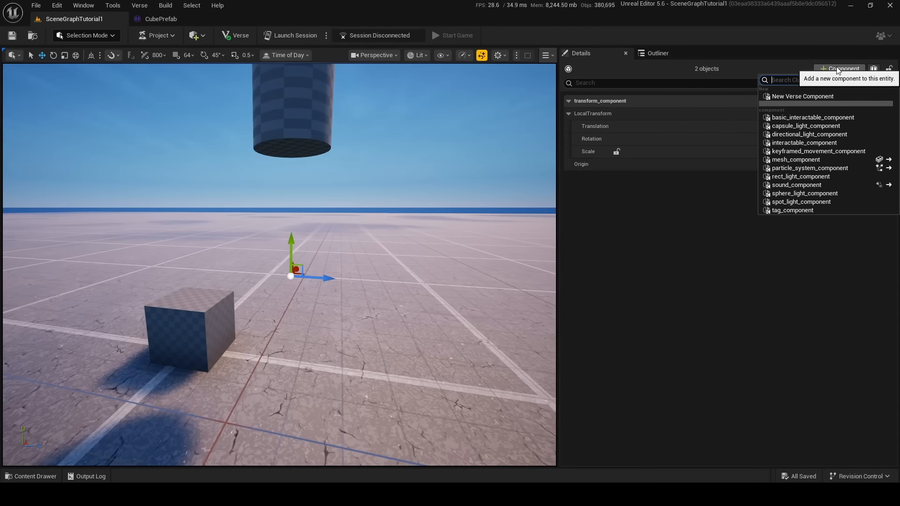
{"action": "left_click", "coordinate": [813, 118]}
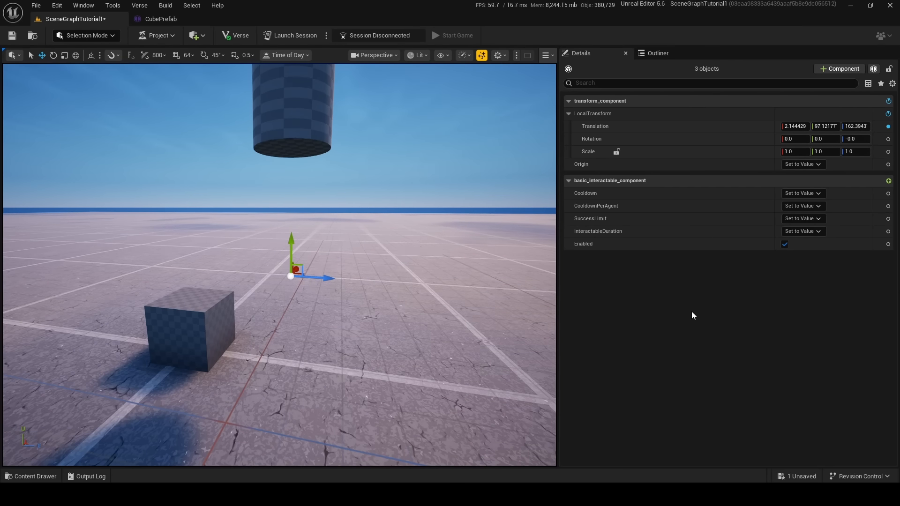
Create a Niagara System from the Fountain emitter in the SceneGraphTutorial1 Content folder and name it Fountain.
{"action": "left_click", "coordinate": [839, 68]}
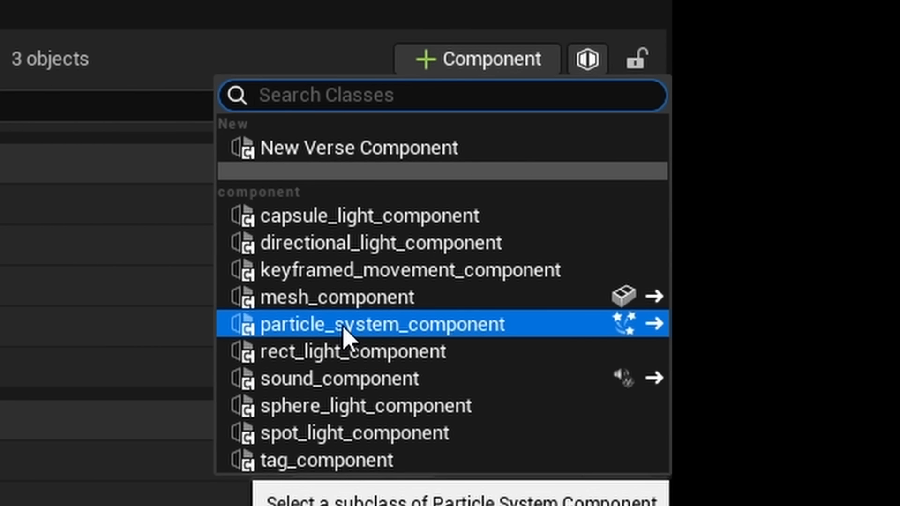
{"action": "left_click", "coordinate": [343, 328]}
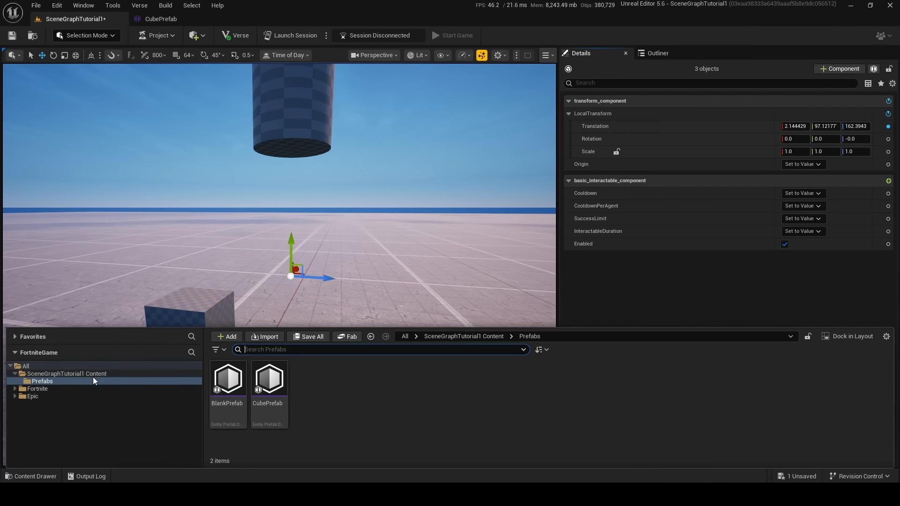
{"action": "left_click", "coordinate": [93, 375]}
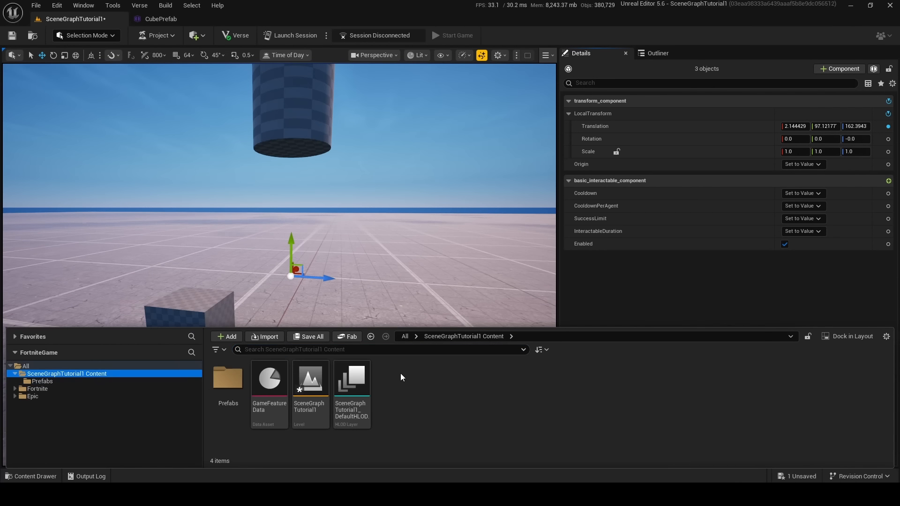
{"action": "right_click", "coordinate": [398, 384]}
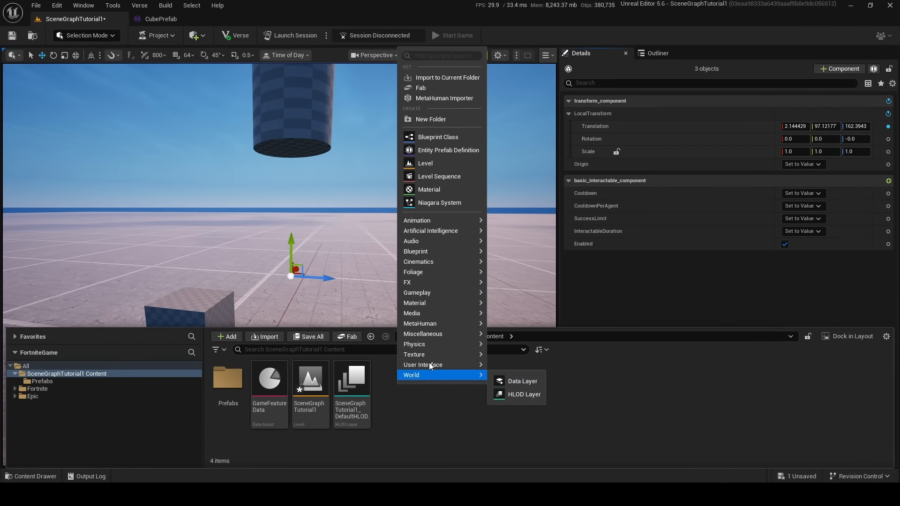
{"action": "mouse_move", "coordinate": [429, 283]}
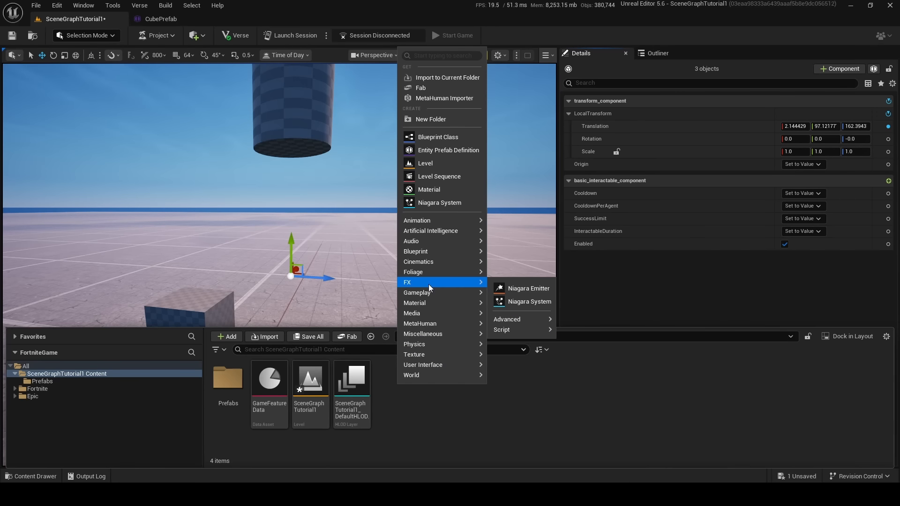
{"action": "left_click", "coordinate": [521, 302]}
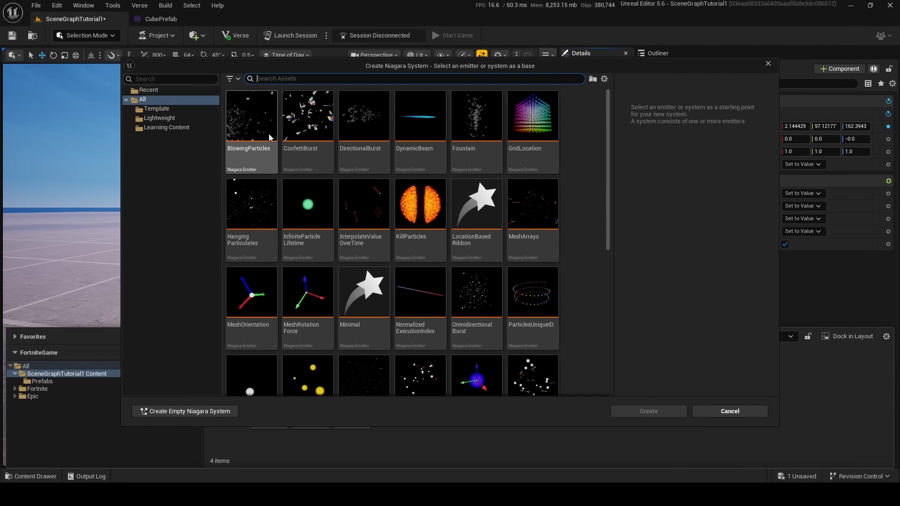
{"action": "left_click", "coordinate": [477, 117]}
{"action": "left_click", "coordinate": [654, 411]}
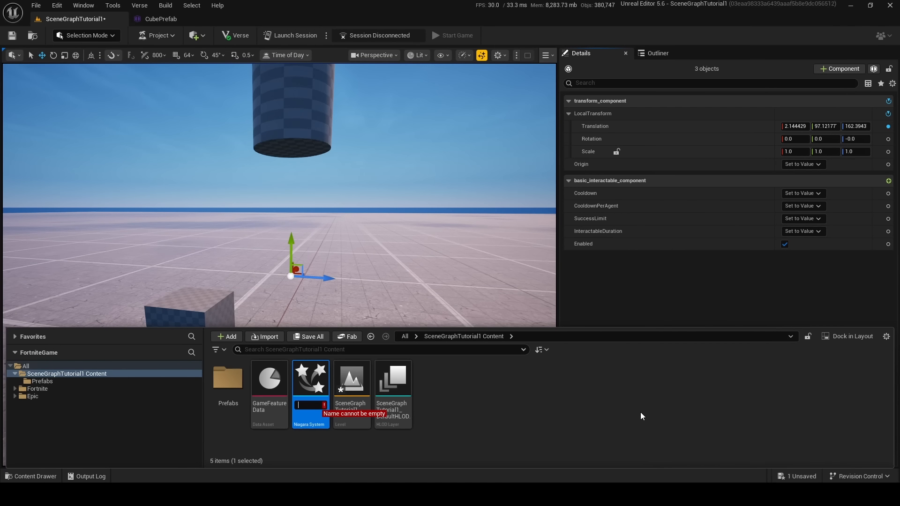
{"action": "type", "text": "DF"}
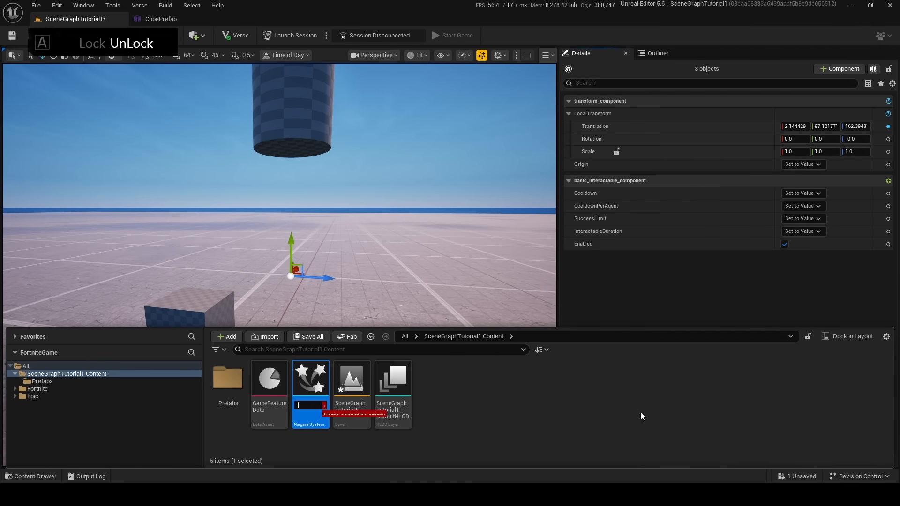
{"action": "type", "text": "Fountain"}
{"action": "key", "text": "Return"}
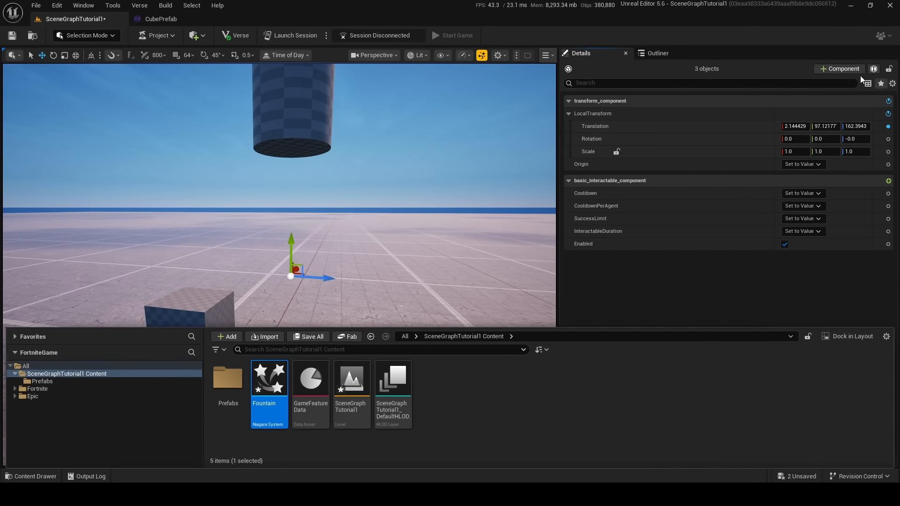
Build the Verse code so that Fountain can be used as a particle_system_component.
{"action": "left_click", "coordinate": [857, 72]}
{"action": "left_click", "coordinate": [813, 148]}
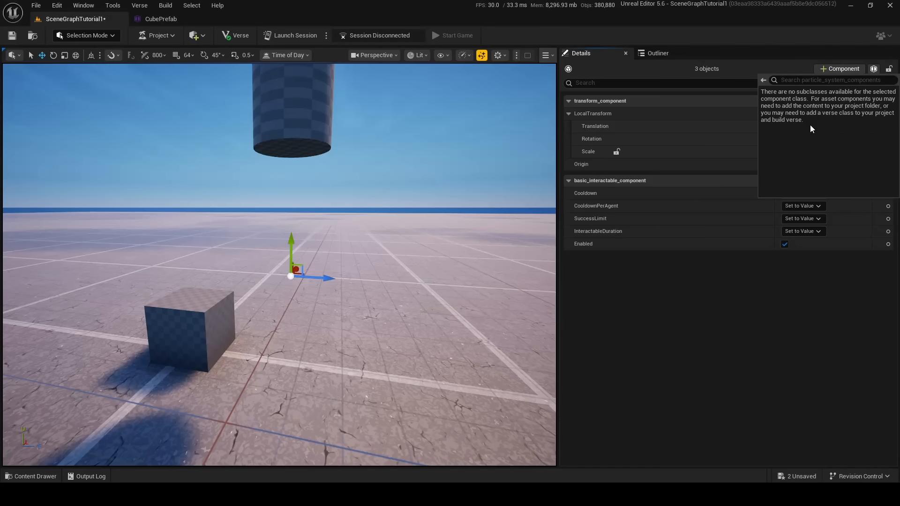
{"action": "left_click", "coordinate": [724, 287]}
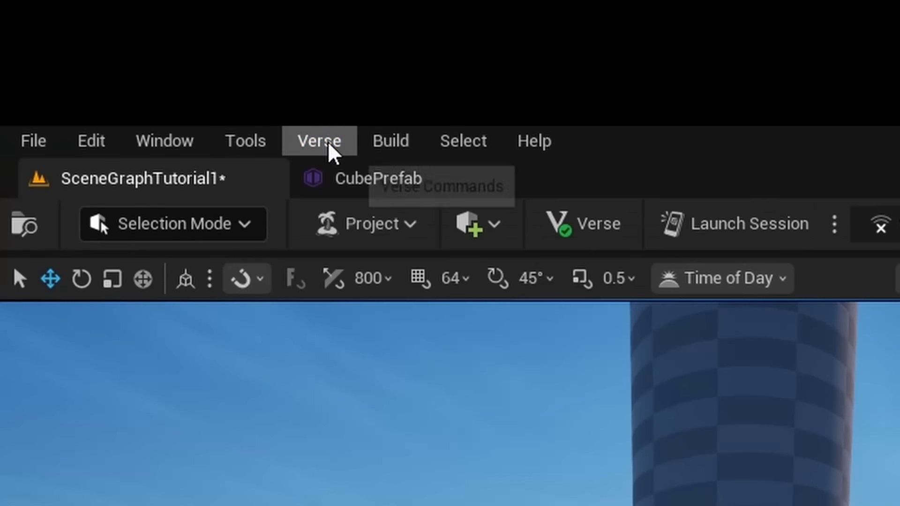
{"action": "left_click", "coordinate": [143, 8]}
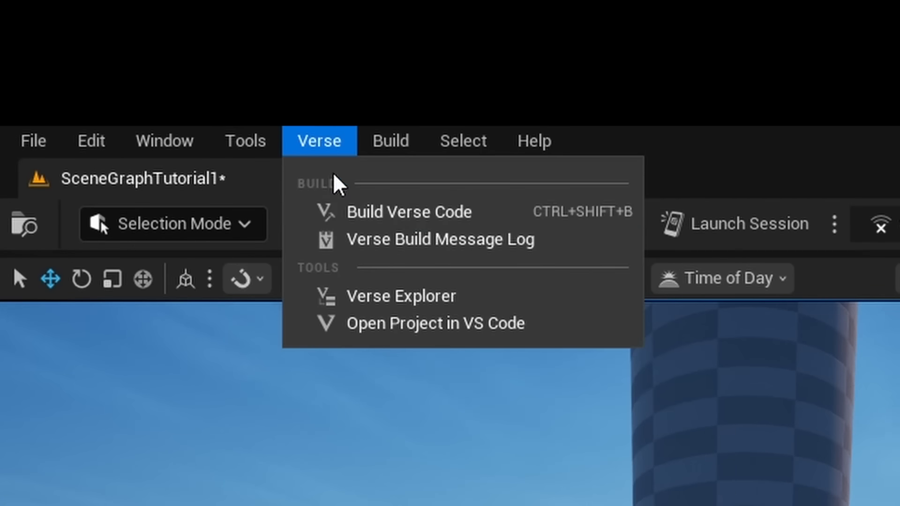
{"action": "left_click", "coordinate": [354, 212]}
{"action": "left_click", "coordinate": [520, 354]}
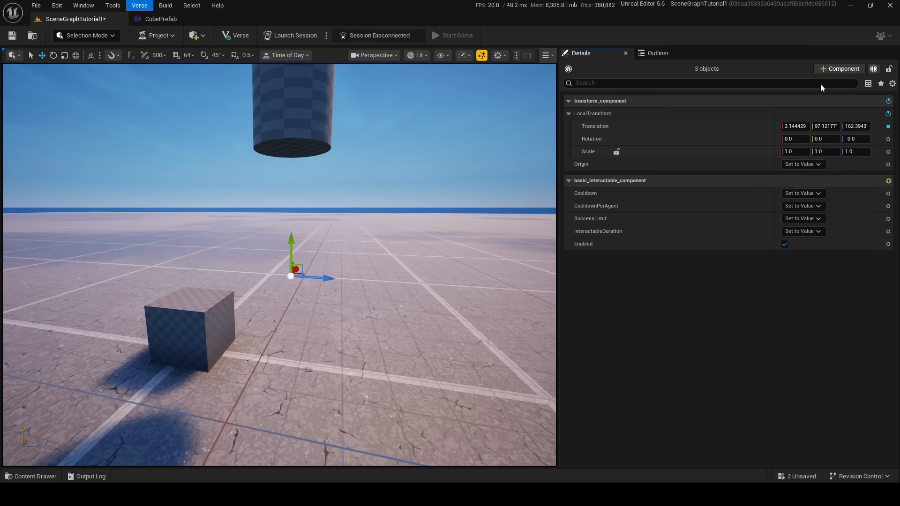
Add the Fountain particle_system_component to the light entity and view its particles around the prefab instance in game view.
{"action": "left_click", "coordinate": [823, 69]}
{"action": "left_click", "coordinate": [825, 151]}
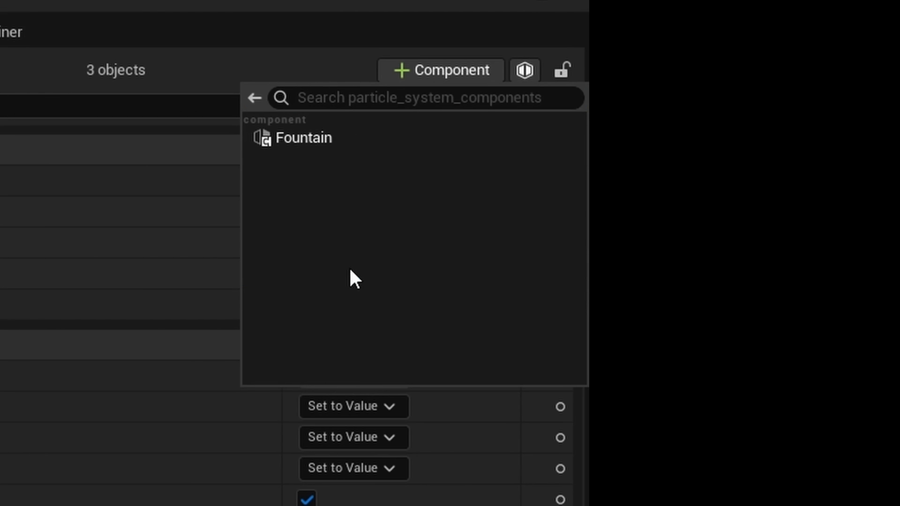
{"action": "left_click", "coordinate": [341, 139]}
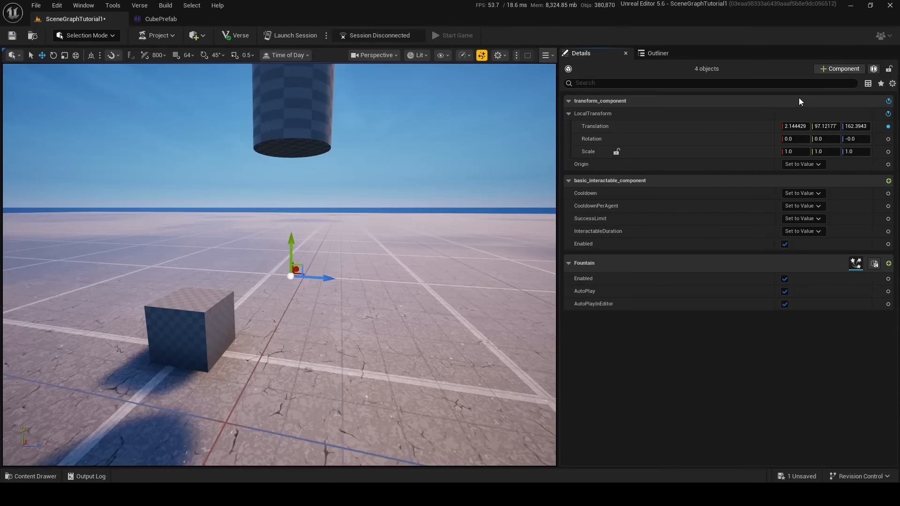
{"action": "right_click_drag", "start_coordinate": [332, 300], "coordinate": [334, 272]}
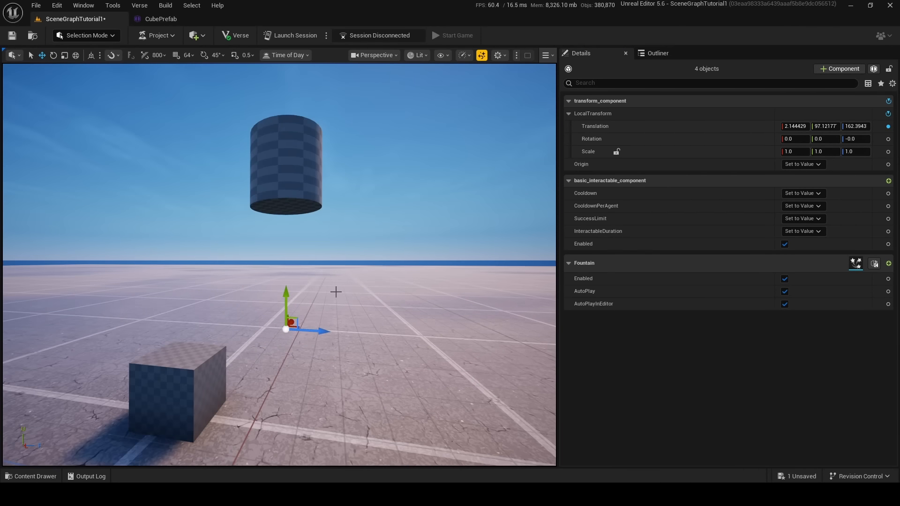
{"action": "key", "text": "g"}
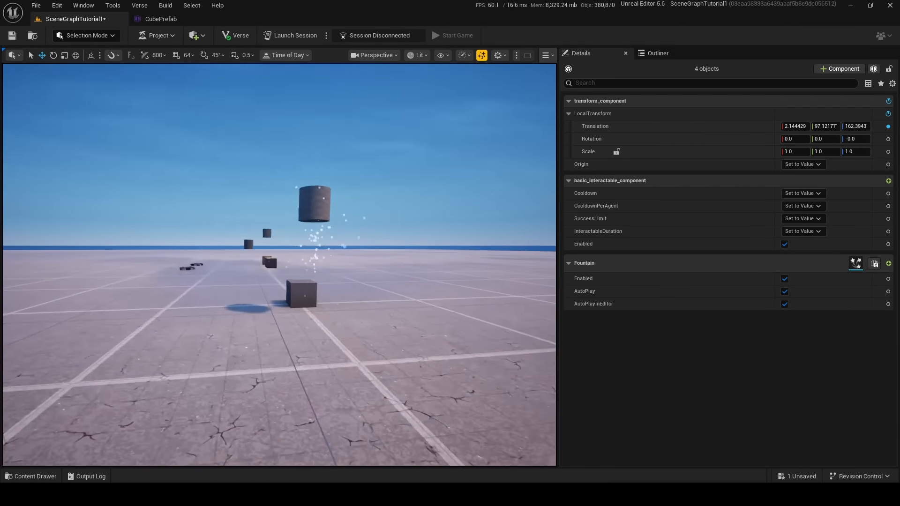
{"action": "right_click_drag", "start_coordinate": [337, 292], "coordinate": [365, 284]}
{"action": "key", "text": "w"}
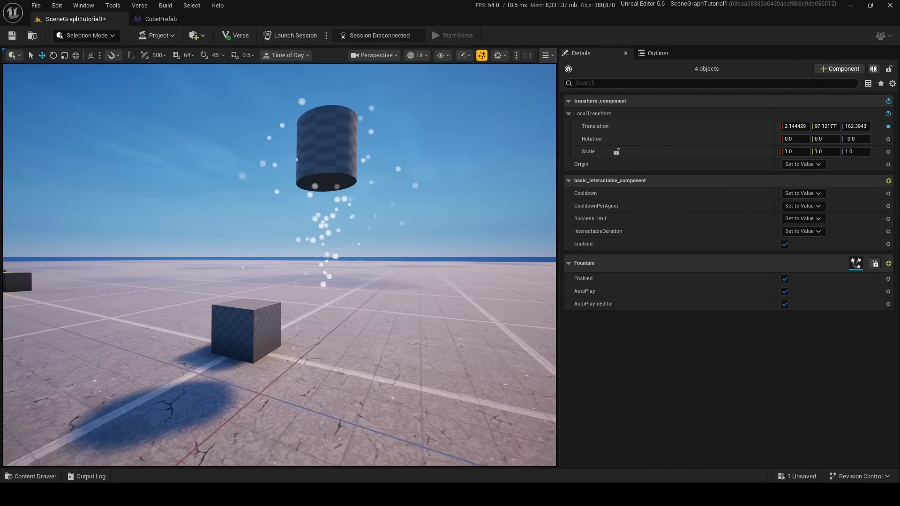
{"action": "key", "text": "w"}
{"action": "right_click_drag", "start_coordinate": [338, 224], "coordinate": [286, 215]}
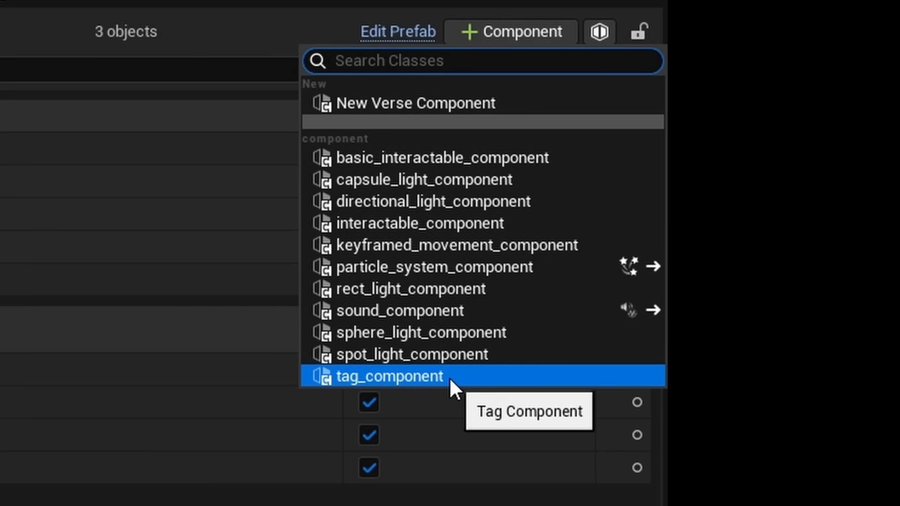
Add a tag_component to the instance's root cube and look at its selectable gameplay tags.
{"action": "left_click", "coordinate": [449, 377]}
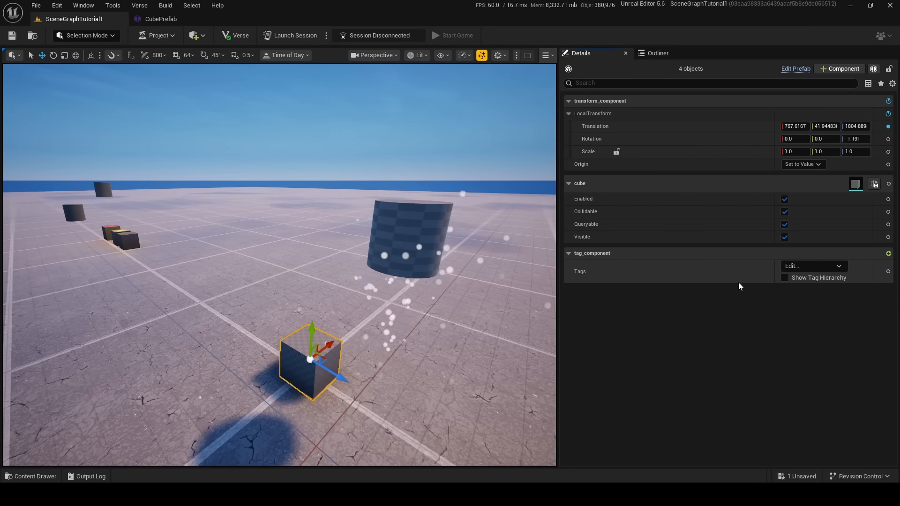
{"action": "left_click", "coordinate": [791, 266]}
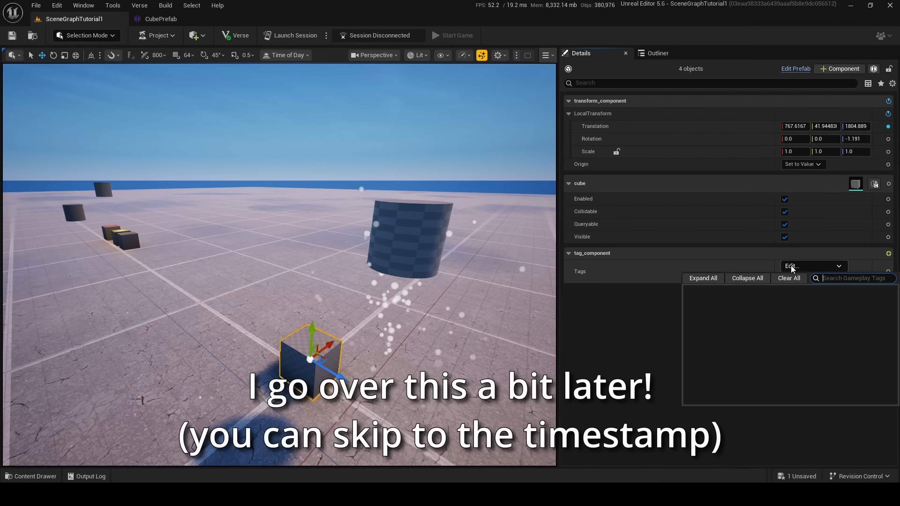
{"action": "left_click", "coordinate": [626, 310]}
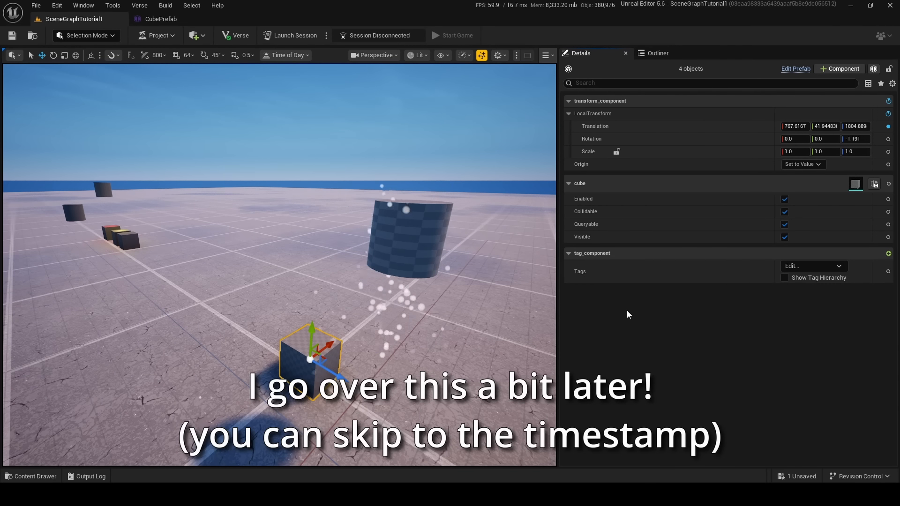
Check which sound_component subclasses are available for the root cube.
{"action": "left_click", "coordinate": [840, 68]}
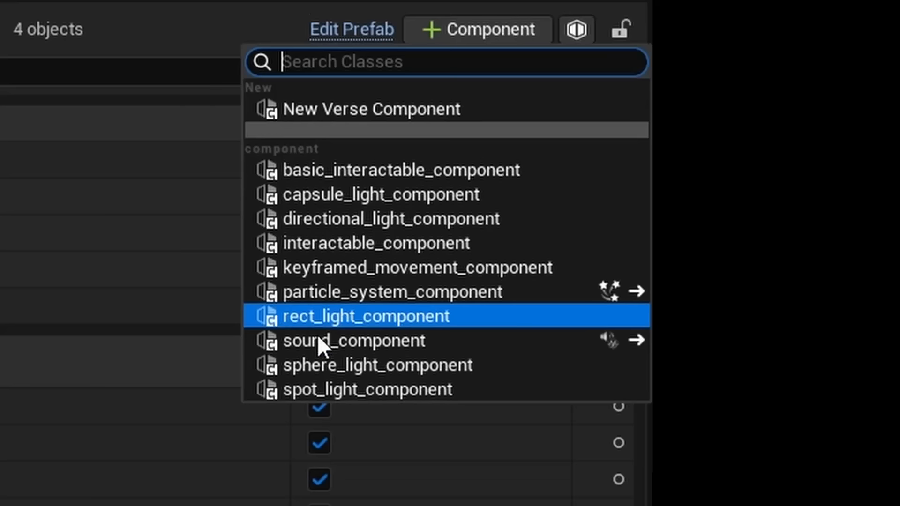
{"action": "left_click", "coordinate": [317, 338]}
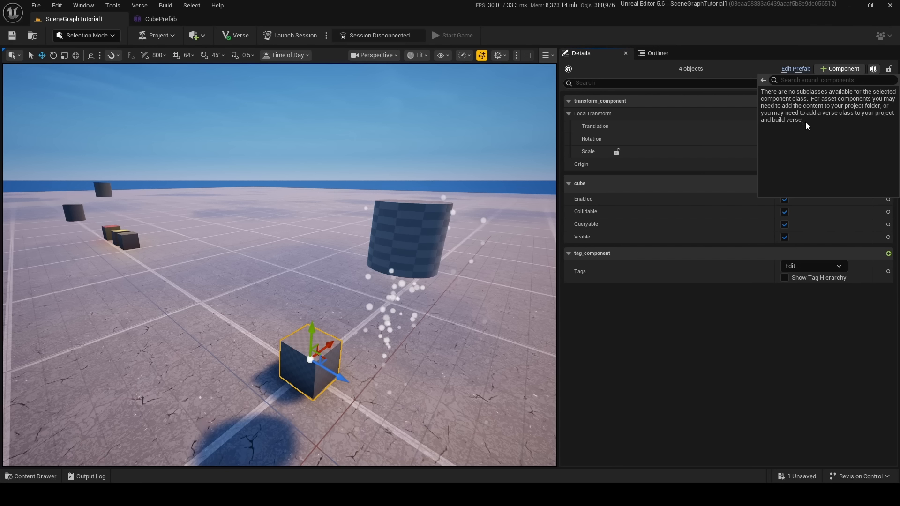
{"action": "left_click", "coordinate": [710, 299]}
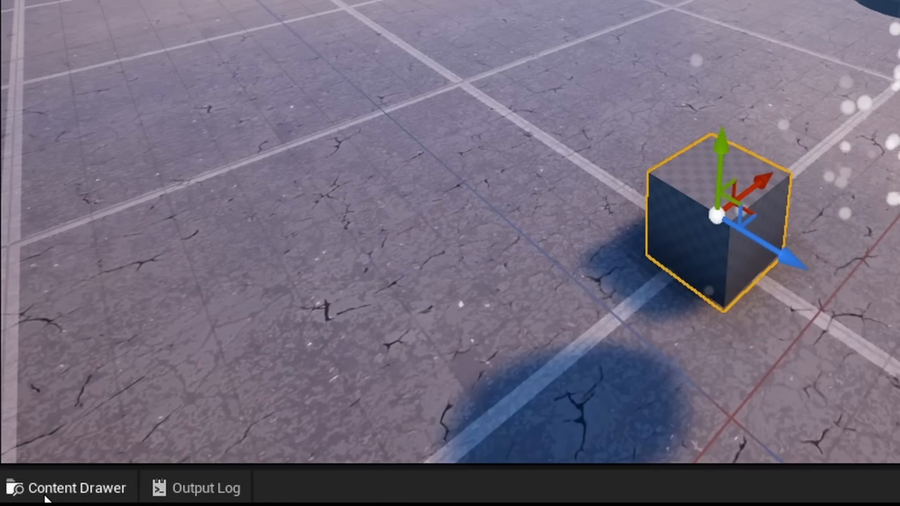
Browse the project content to the Sources folder inside Epic, Audio, MetaSounds.
{"action": "left_click", "coordinate": [66, 488]}
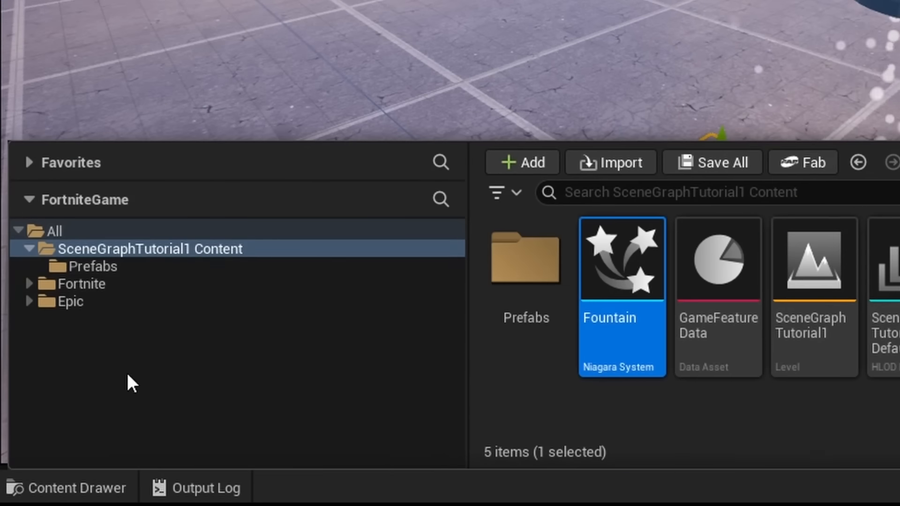
{"action": "left_click", "coordinate": [141, 249]}
{"action": "key", "text": "Right"}
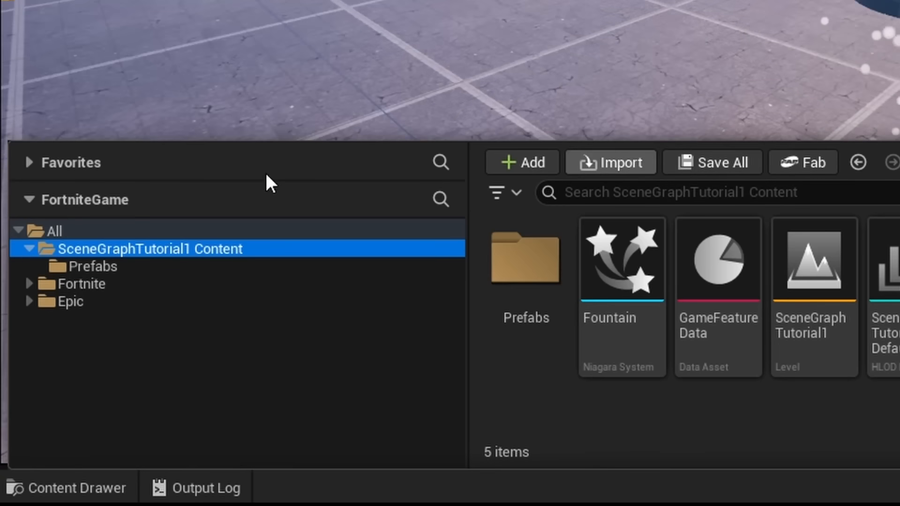
{"action": "left_click", "coordinate": [88, 304]}
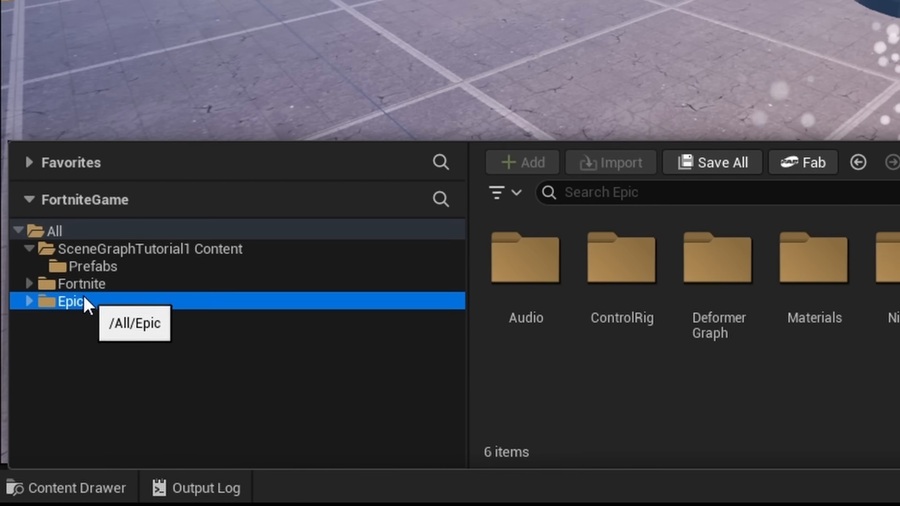
{"action": "left_click", "coordinate": [28, 302]}
{"action": "left_click", "coordinate": [110, 319]}
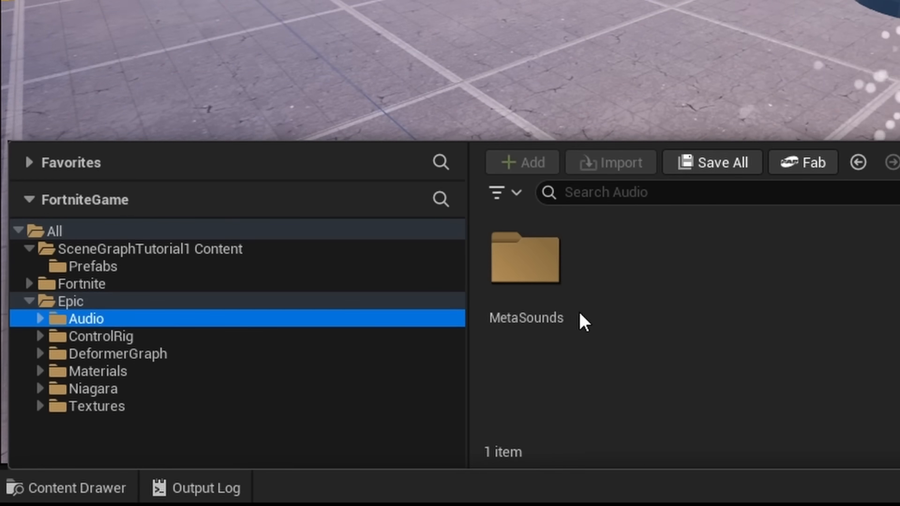
{"action": "double_click", "coordinate": [553, 311]}
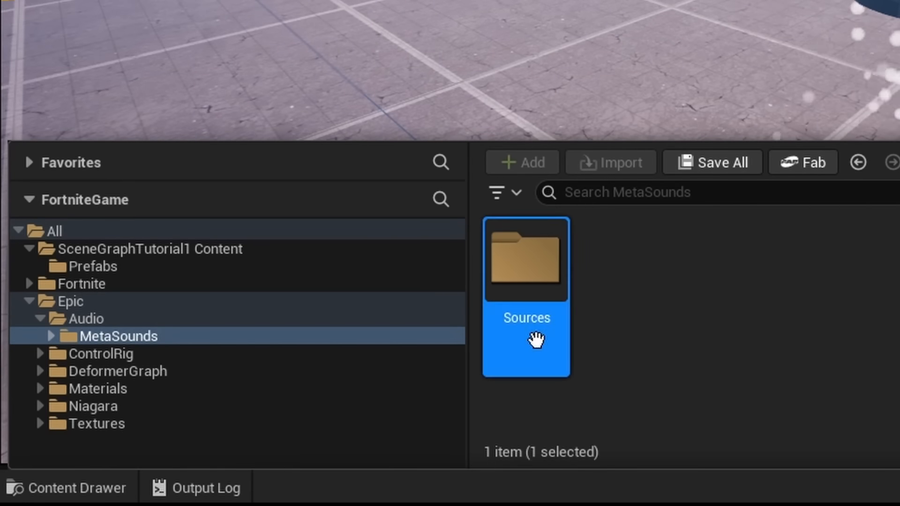
{"action": "double_click", "coordinate": [539, 336]}
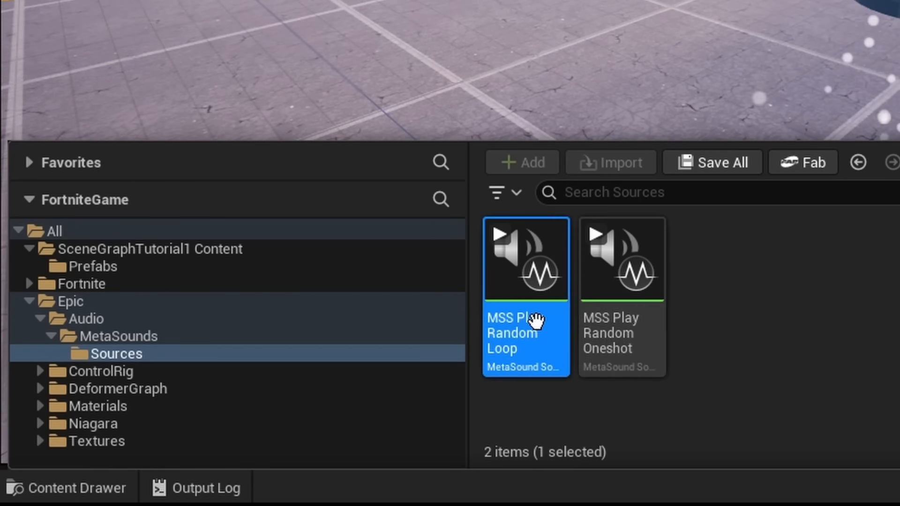
Start a MetaSound Source Preset from MSS Play Random Loop and create a Sounds folder in SceneGraphTutorial1 Content.
{"action": "right_click", "coordinate": [536, 320]}
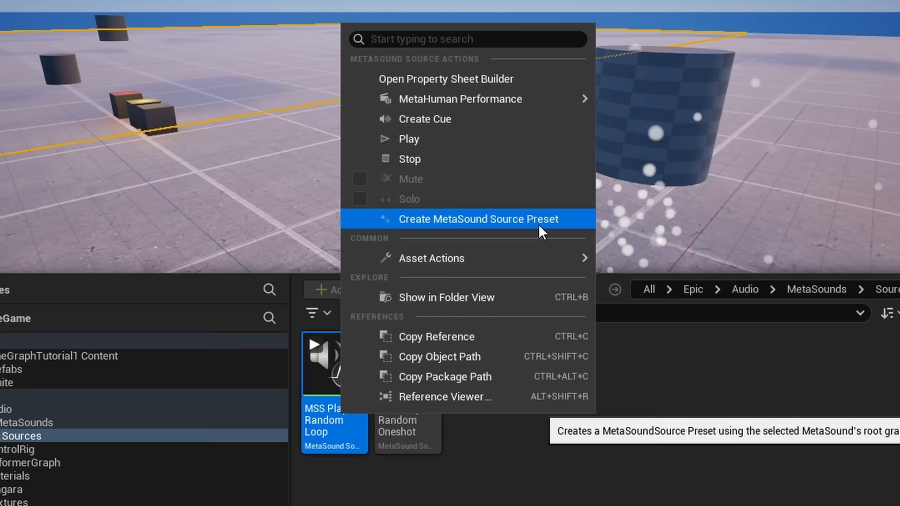
{"action": "left_click", "coordinate": [539, 221]}
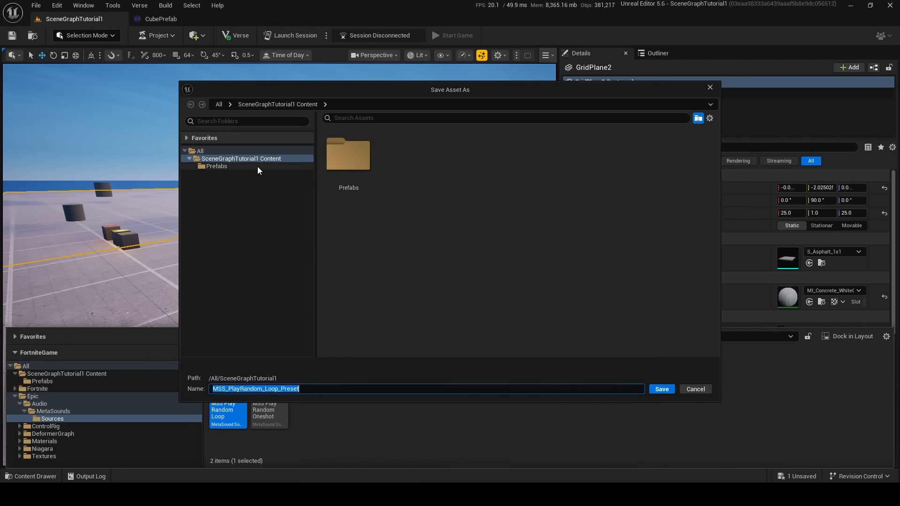
{"action": "left_click", "coordinate": [259, 166]}
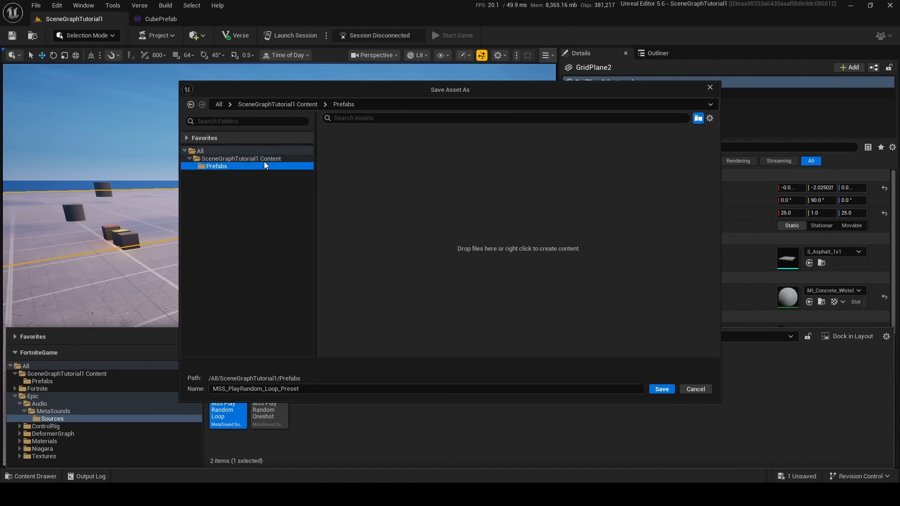
{"action": "left_click", "coordinate": [264, 159]}
{"action": "right_click", "coordinate": [382, 162]}
{"action": "left_click", "coordinate": [416, 179]}
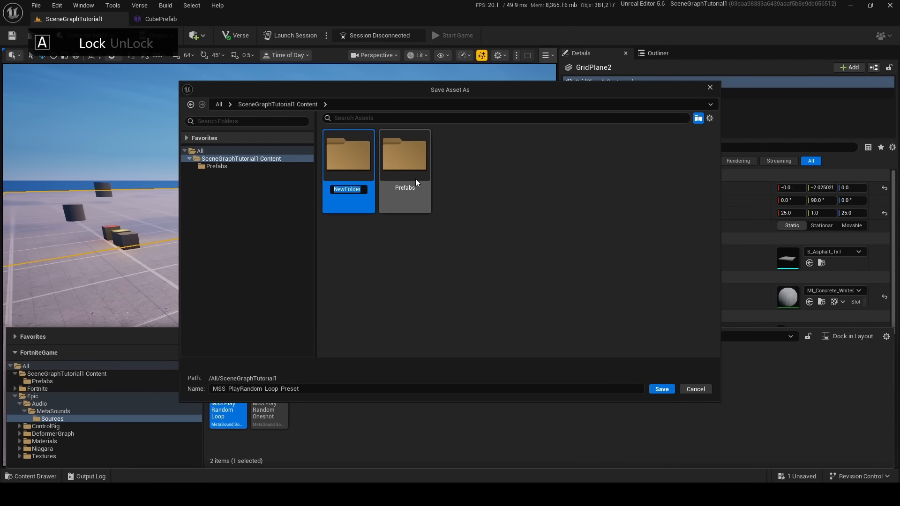
{"action": "type", "text": "Sounds"}
{"action": "key", "text": "Return"}
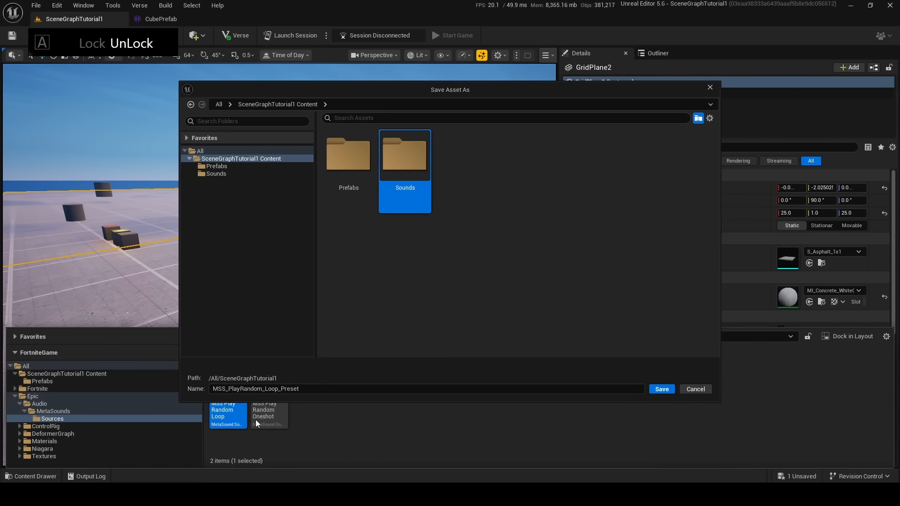
Save the preset as MSS_PlayRandom_Loop_Preset and move it into the Sounds folder.
{"action": "left_click", "coordinate": [316, 388]}
{"action": "left_click", "coordinate": [658, 389]}
{"action": "left_click_drag", "start_coordinate": [393, 389], "coordinate": [272, 404]}
{"action": "left_click", "coordinate": [282, 422]}
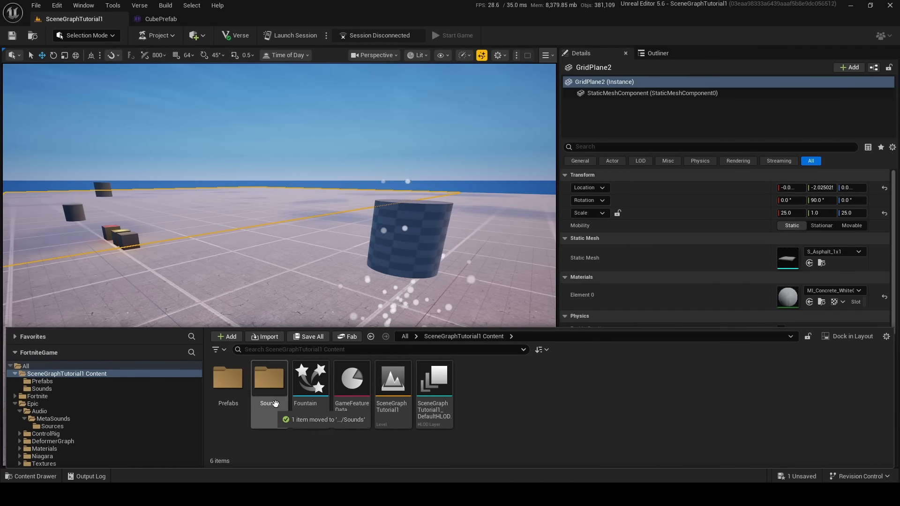
{"action": "double_click", "coordinate": [275, 409]}
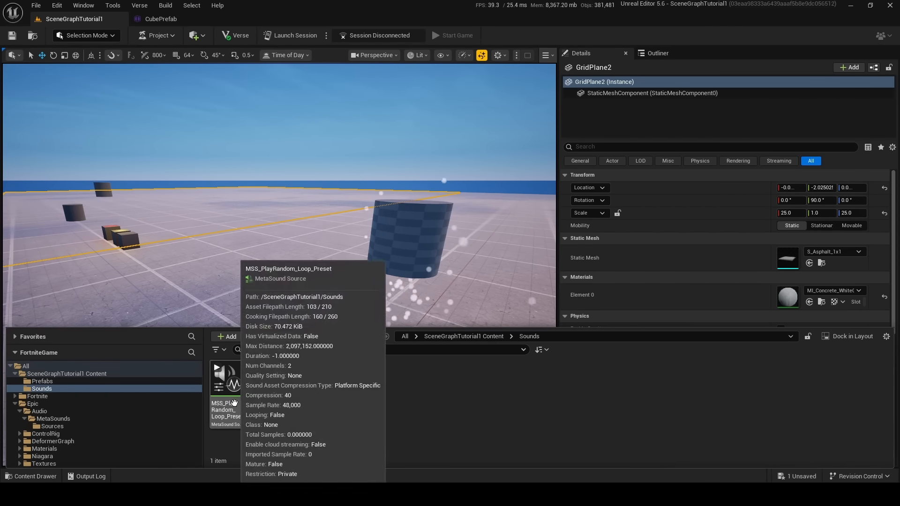
Import the rock-destroy-6409 sound wave into the Sounds folder and open MSS_PlayRandom_Loop_Preset for editing.
{"action": "left_click", "coordinate": [227, 390]}
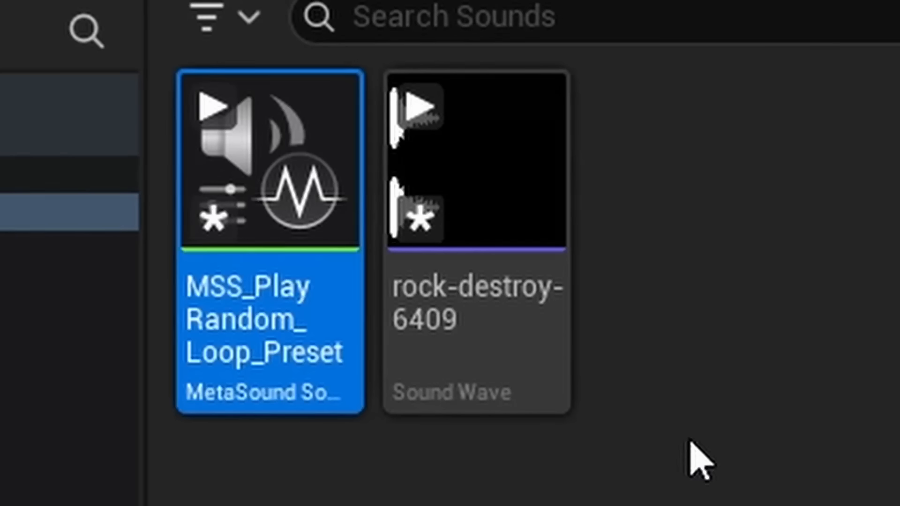
{"action": "left_click", "coordinate": [313, 431]}
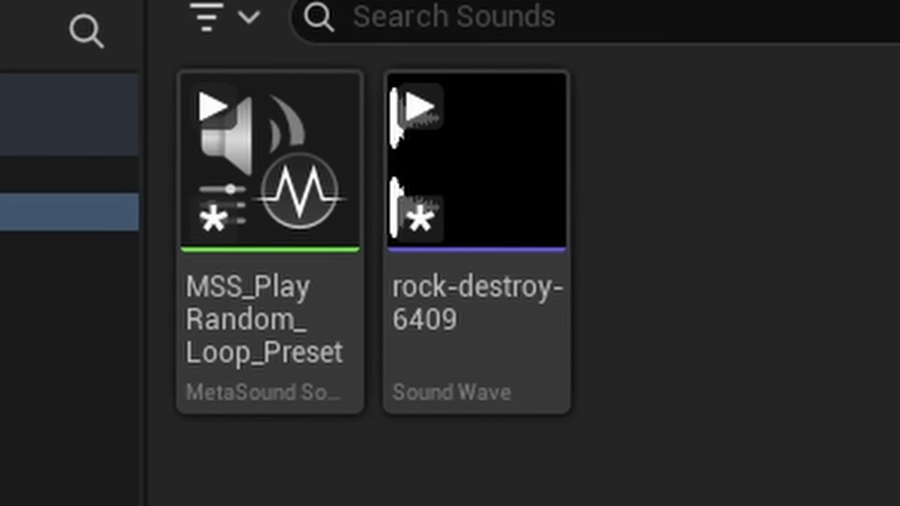
{"action": "left_click", "coordinate": [272, 381]}
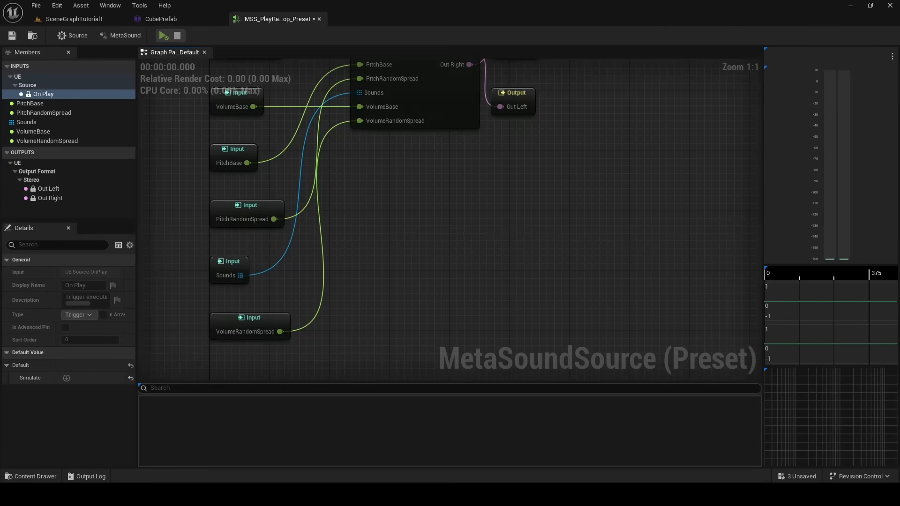
{"action": "right_click_drag", "start_coordinate": [323, 191], "coordinate": [324, 173]}
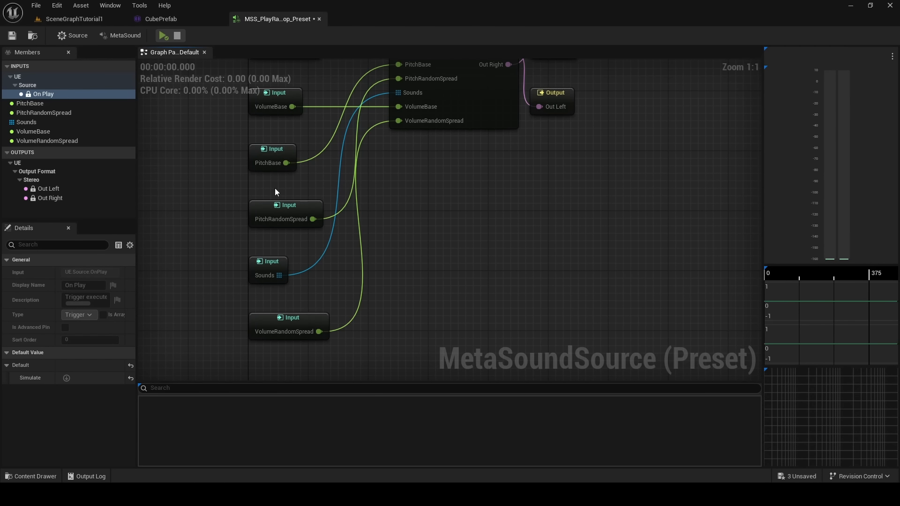
Override the preset's inherited Sounds default with rock-destroy-6409 and save all modified assets.
{"action": "left_click", "coordinate": [263, 257]}
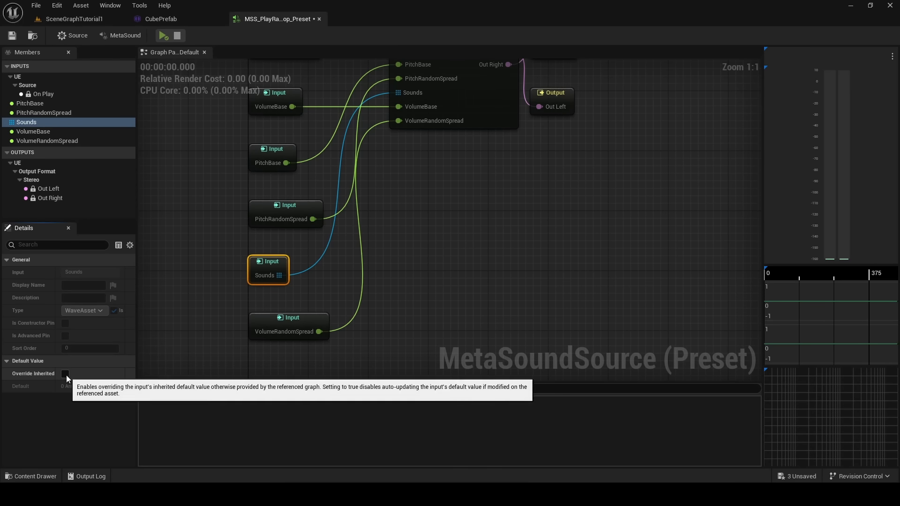
{"action": "left_click", "coordinate": [65, 374]}
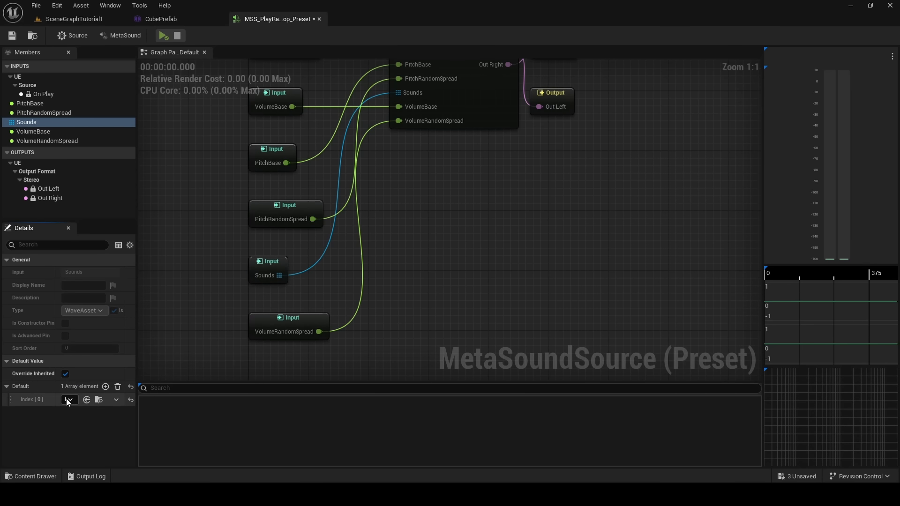
{"action": "left_click", "coordinate": [66, 398]}
{"action": "left_click", "coordinate": [102, 283]}
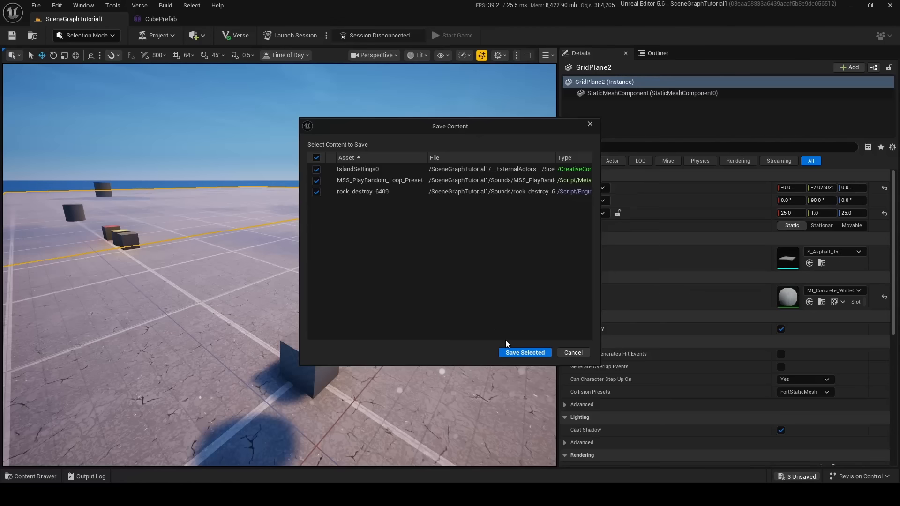
{"action": "left_click", "coordinate": [546, 353]}
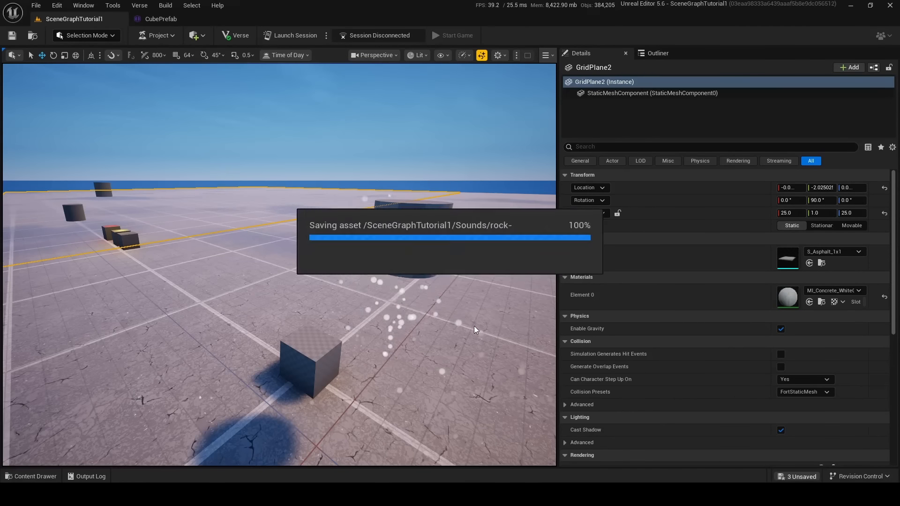
Build the Verse code and add MSS_PlayRandom_Loop_Preset as a sound_component on the instance's root cube.
{"action": "left_click", "coordinate": [164, 6]}
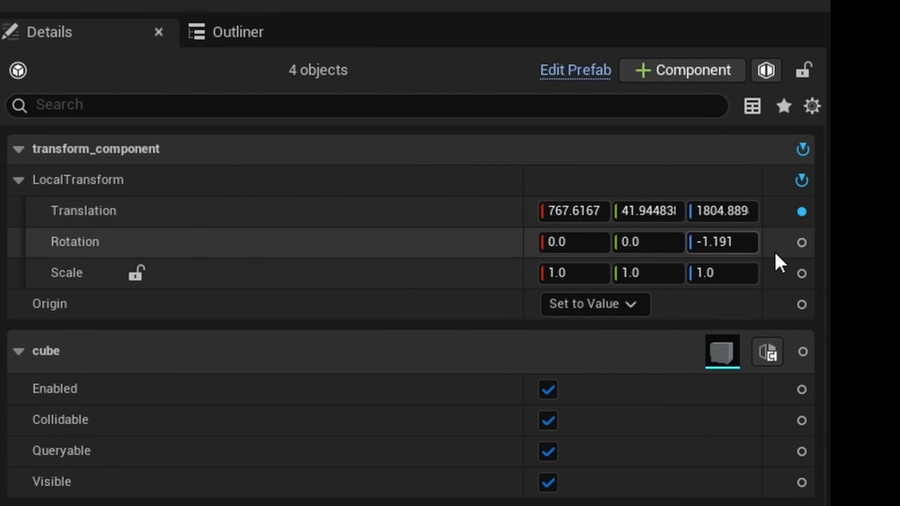
{"action": "left_click", "coordinate": [718, 73]}
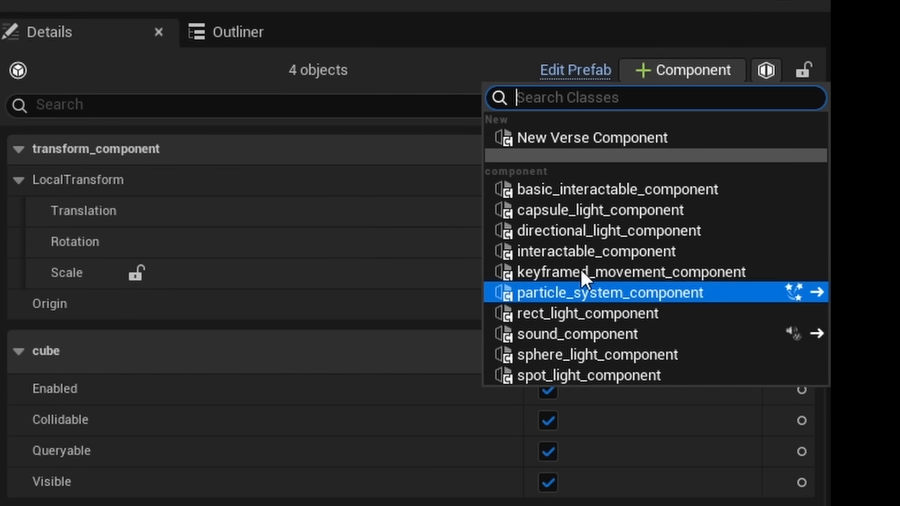
{"action": "left_click", "coordinate": [575, 333]}
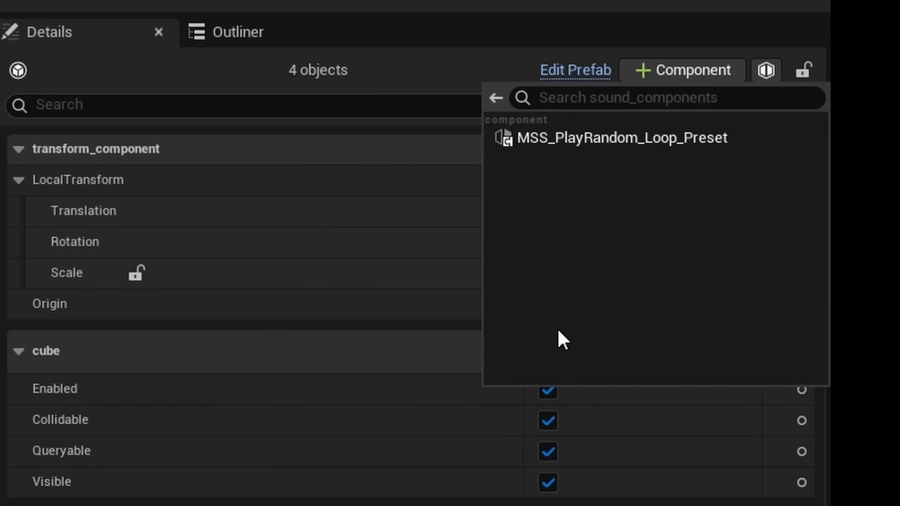
{"action": "left_click", "coordinate": [741, 137]}
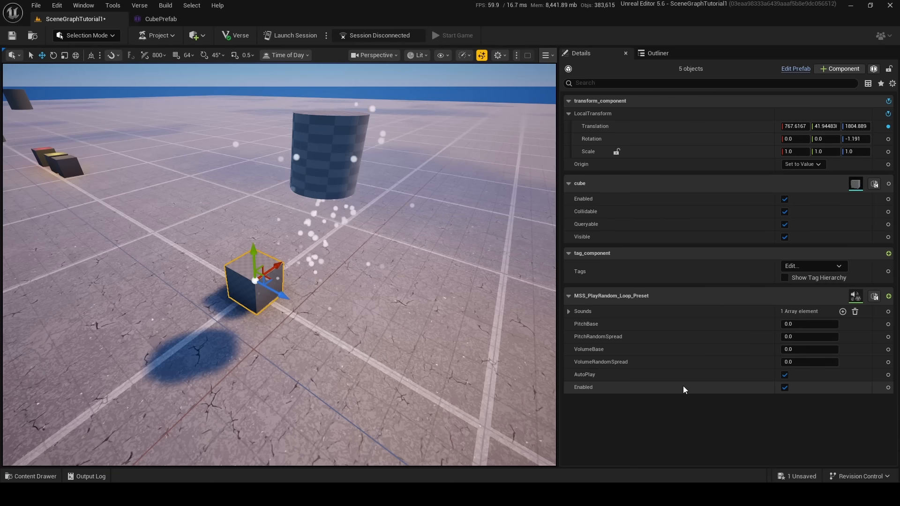
Expand the sound component's Sounds array and add three empty elements to it.
{"action": "left_click", "coordinate": [569, 311]}
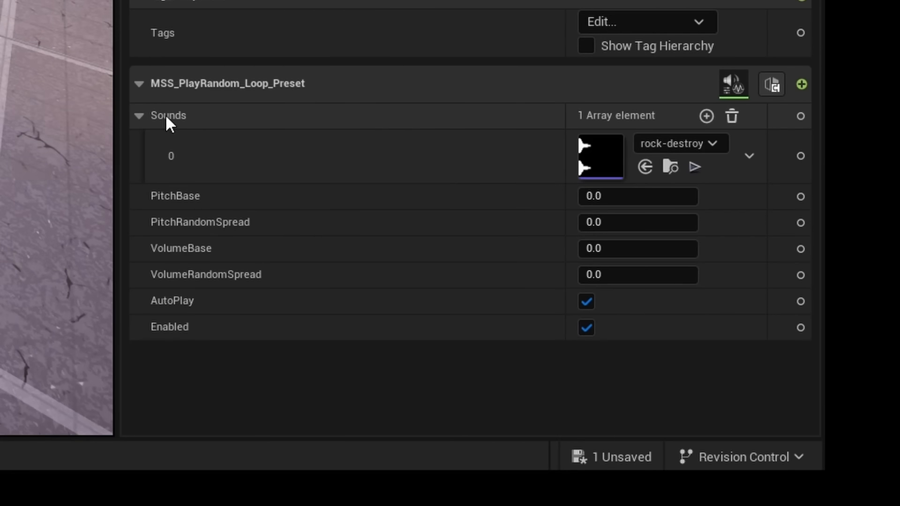
{"action": "left_click", "coordinate": [707, 117]}
{"action": "left_click", "coordinate": [707, 117]}
{"action": "left_click", "coordinate": [707, 117]}
Delete the three empty elements from the Sounds array, keeping only the rock-destroy entry.
{"action": "left_click", "coordinate": [706, 212]}
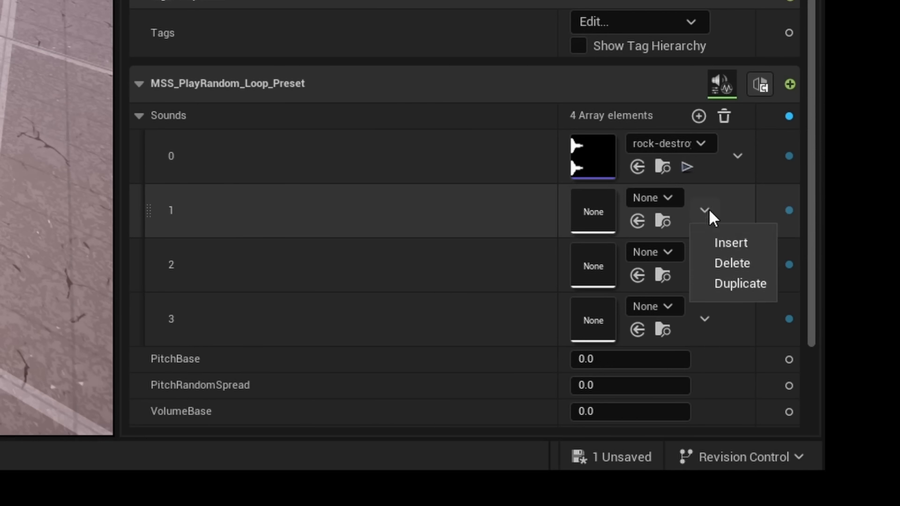
{"action": "left_click", "coordinate": [732, 263]}
{"action": "left_click", "coordinate": [705, 211]}
{"action": "left_click", "coordinate": [729, 263]}
{"action": "left_click", "coordinate": [713, 210]}
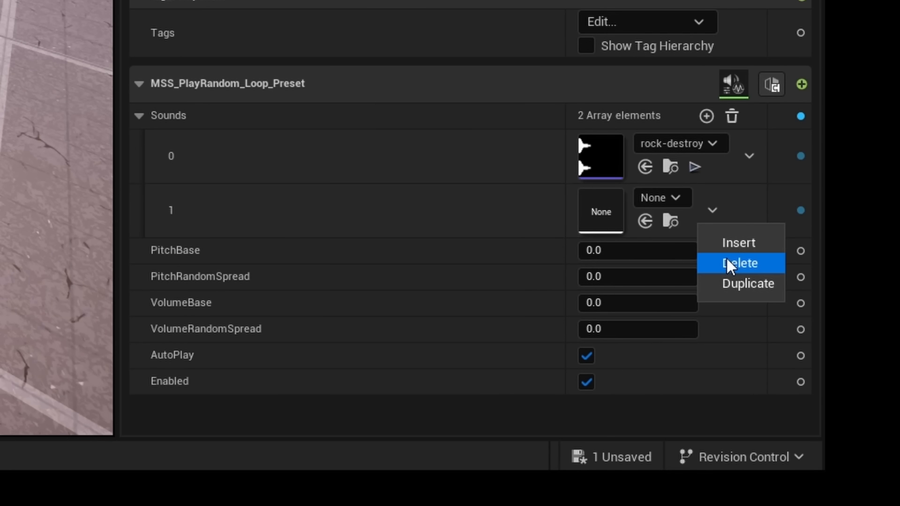
{"action": "left_click", "coordinate": [730, 263]}
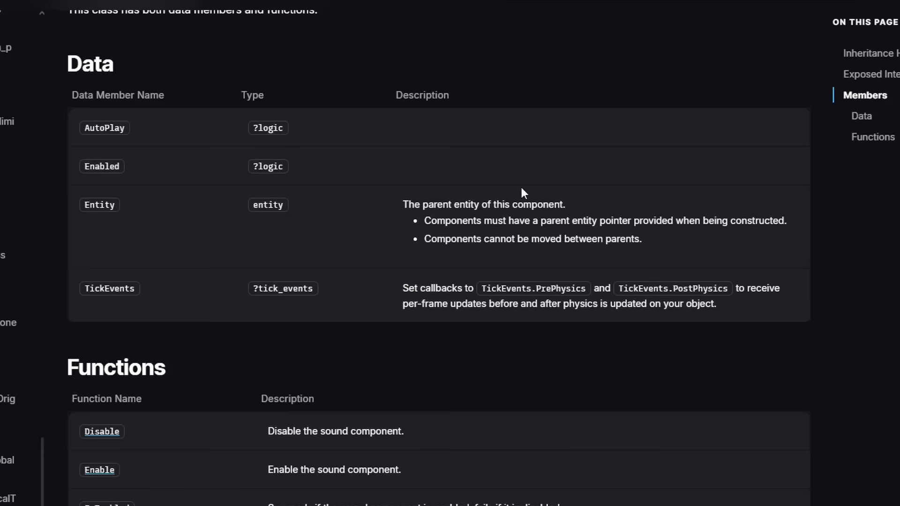
Read the function list in the sound component's API documentation, including Play and Stop.
{"action": "scroll", "coordinate": [316, 146], "scroll_direction": "down", "scroll_amount": 15}
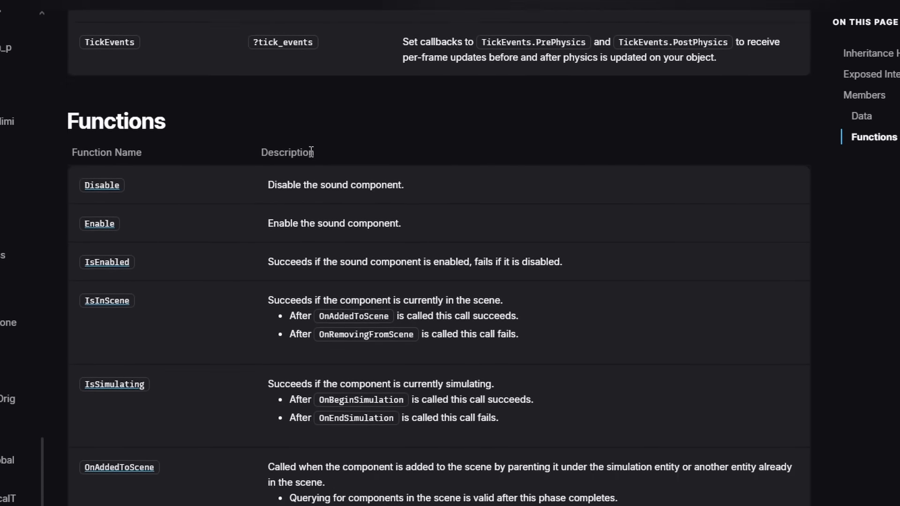
{"action": "scroll", "coordinate": [291, 185], "scroll_direction": "down", "scroll_amount": 3}
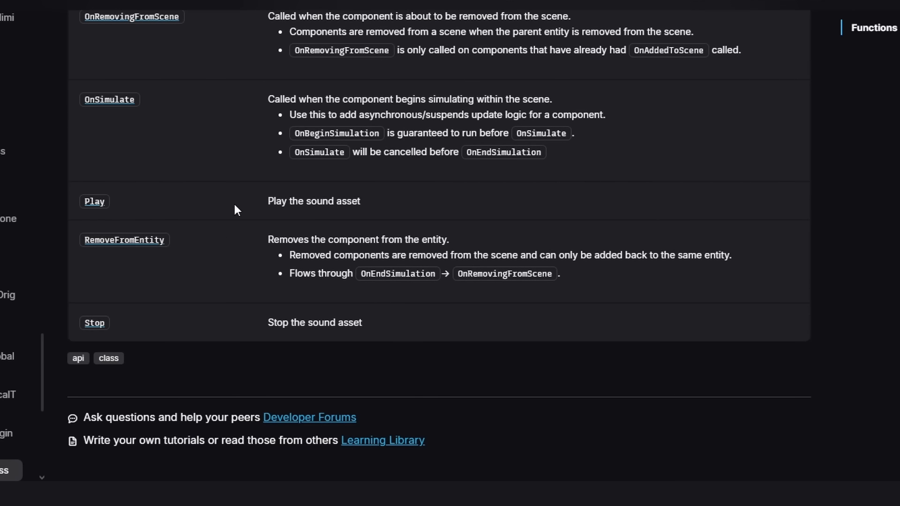
{"action": "left_click_drag", "start_coordinate": [370, 201], "coordinate": [234, 193]}
{"action": "left_click", "coordinate": [412, 323]}
{"action": "left_click_drag", "start_coordinate": [411, 323], "coordinate": [235, 309]}
{"action": "left_click", "coordinate": [484, 337]}
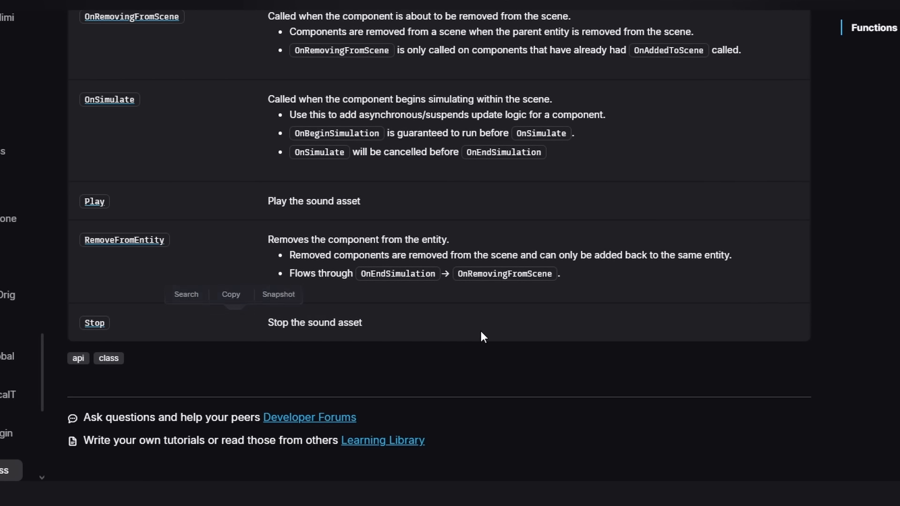
{"action": "scroll", "coordinate": [249, 255], "scroll_direction": "up", "scroll_amount": 4}
{"action": "scroll", "coordinate": [438, 147], "scroll_direction": "up", "scroll_amount": 10}
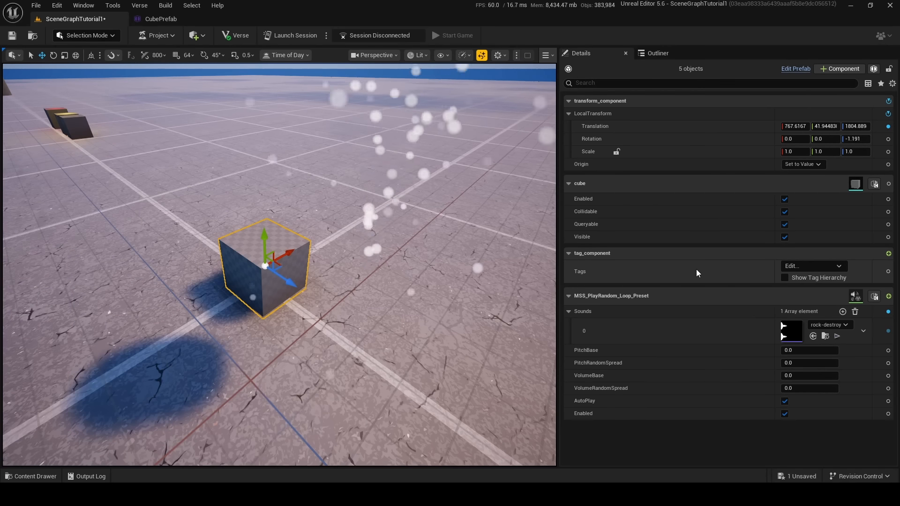
{"action": "right_click", "coordinate": [671, 256]}
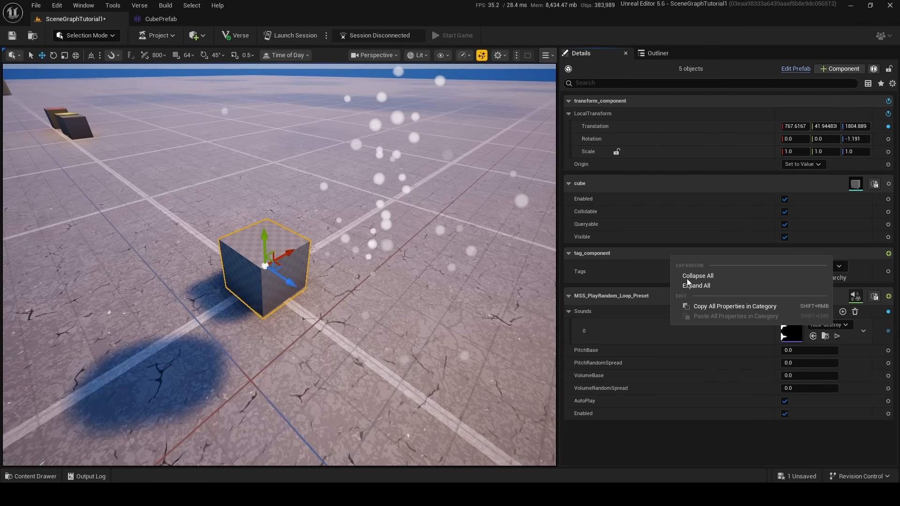
{"action": "left_click", "coordinate": [688, 277]}
{"action": "left_click", "coordinate": [568, 272]}
Go to another CubePrefab instance in the level and select its root cube.
{"action": "right_click_drag", "start_coordinate": [469, 272], "coordinate": [521, 256]}
{"action": "key", "text": "s"}
{"action": "key", "text": "w"}
{"action": "mouse_move", "coordinate": [310, 206]}
{"action": "right_mouse_down"}
{"action": "mouse_move", "coordinate": [324, 187]}
{"action": "mouse_move", "coordinate": [300, 197]}
{"action": "mouse_move", "coordinate": [300, 216]}
{"action": "mouse_move", "coordinate": [300, 204]}
{"action": "right_mouse_up"}
{"action": "key", "text": "w"}
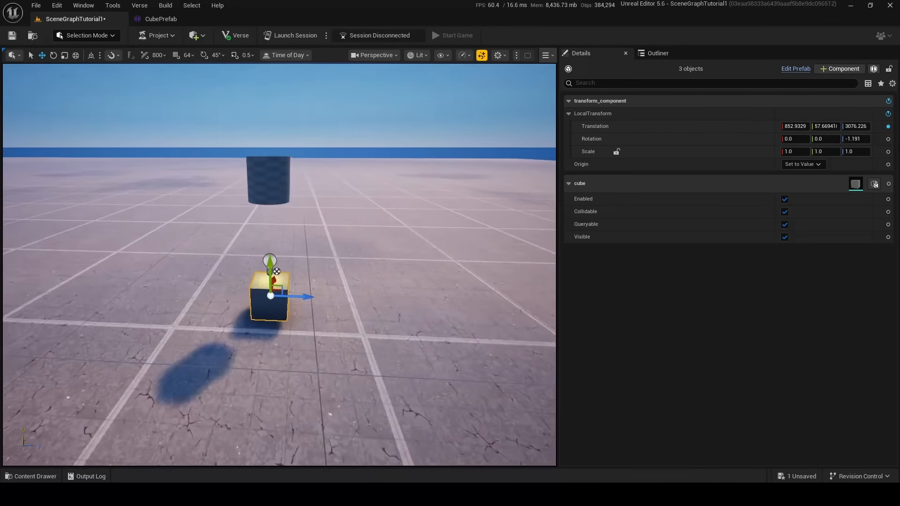
{"action": "key", "text": "w"}
{"action": "mouse_move", "coordinate": [304, 324]}
{"action": "right_mouse_down"}
{"action": "mouse_move", "coordinate": [290, 323]}
{"action": "mouse_move", "coordinate": [307, 361]}
{"action": "mouse_move", "coordinate": [307, 324]}
{"action": "right_mouse_up"}
{"action": "key", "text": "w"}
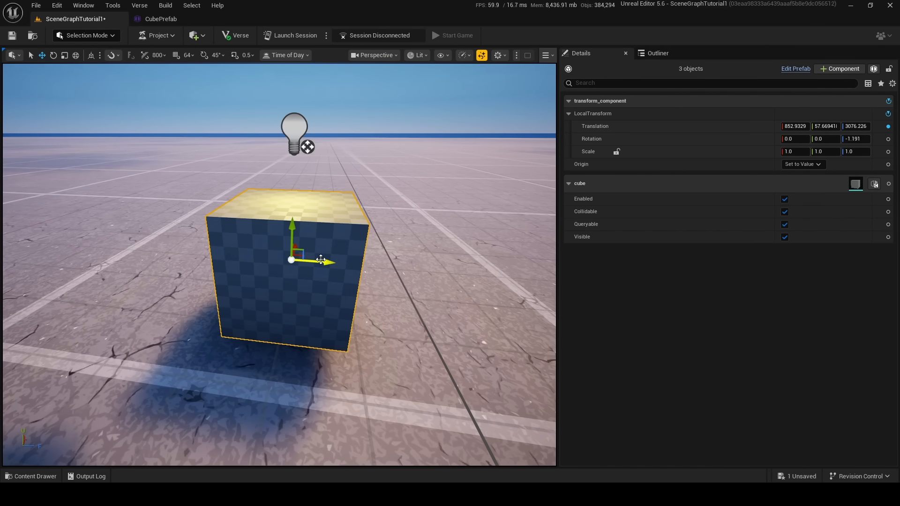
{"action": "scroll", "coordinate": [385, 235], "scroll_direction": "down", "scroll_amount": 4}
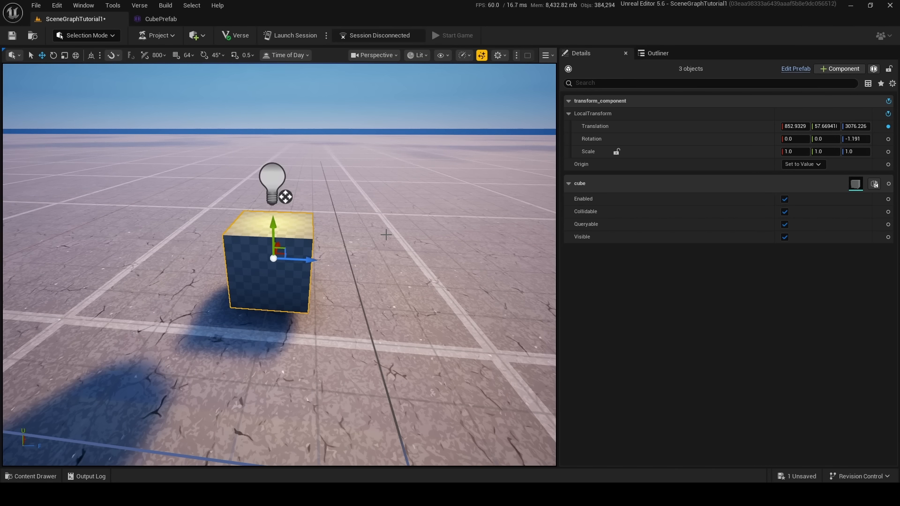
Switch the level editor to Modeling Mode.
{"action": "key", "text": "s"}
{"action": "right_click_drag", "start_coordinate": [386, 234], "coordinate": [389, 239]}
{"action": "key", "text": "d"}
{"action": "key", "text": "w"}
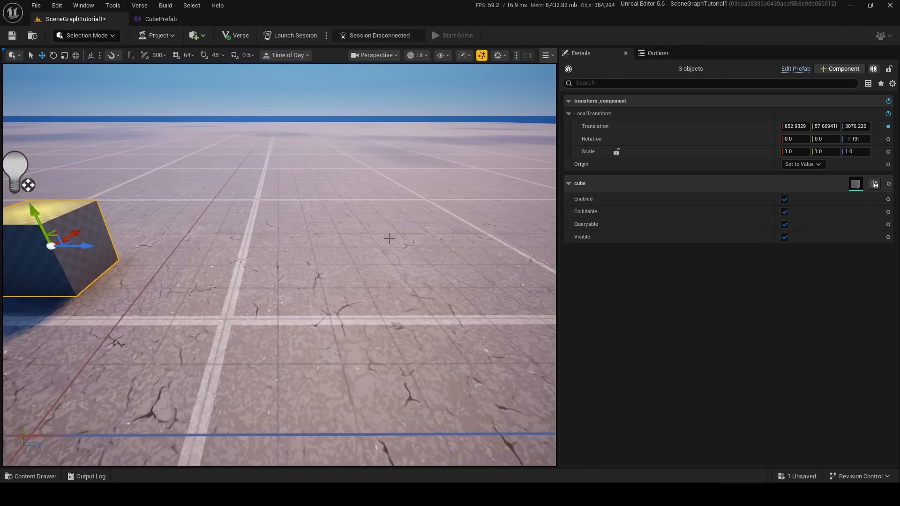
{"action": "left_click", "coordinate": [94, 35]}
{"action": "left_click", "coordinate": [89, 81]}
Start a torus primitive with static mesh output and place it on the open ground near the cube.
{"action": "right_click_drag", "start_coordinate": [483, 202], "coordinate": [483, 201]}
{"action": "key", "text": "s"}
{"action": "key", "text": "d"}
{"action": "left_click", "coordinate": [815, 107]}
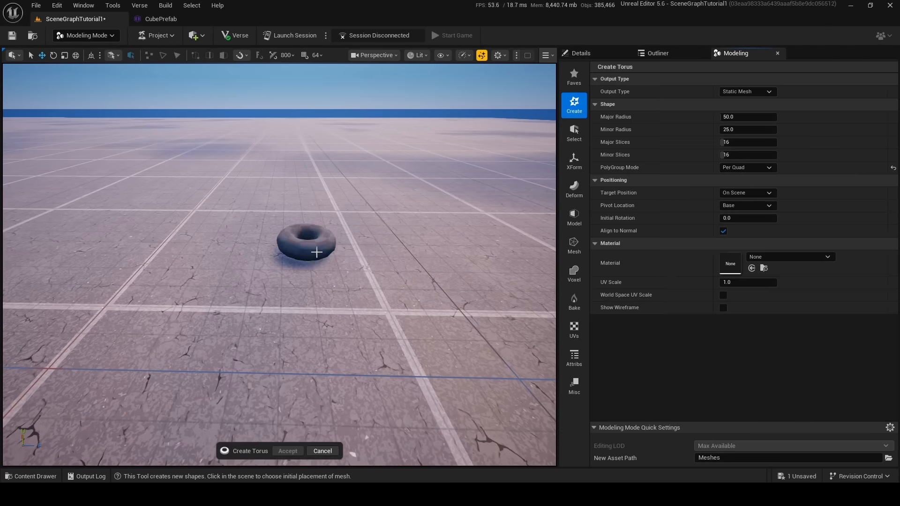
{"action": "left_click", "coordinate": [281, 281]}
{"action": "right_click_drag", "start_coordinate": [366, 292], "coordinate": [366, 292]}
{"action": "key", "text": "w"}
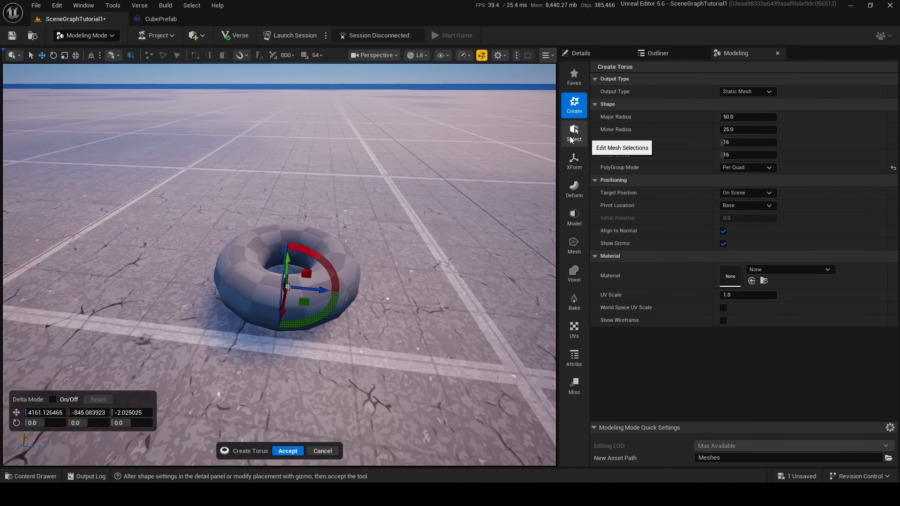
{"action": "left_click", "coordinate": [574, 169]}
{"action": "left_click", "coordinate": [572, 188]}
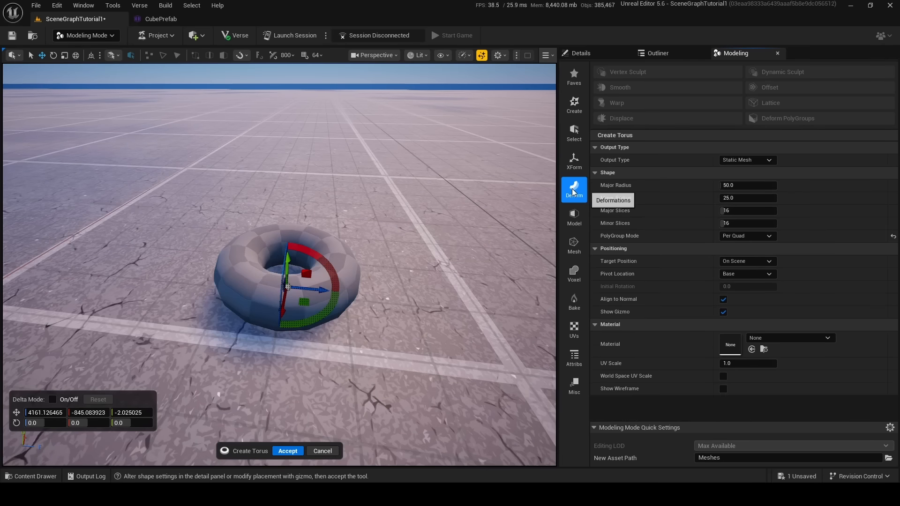
{"action": "left_click", "coordinate": [574, 165]}
{"action": "left_click", "coordinate": [575, 106]}
{"action": "left_click", "coordinate": [578, 88]}
{"action": "left_click", "coordinate": [574, 105]}
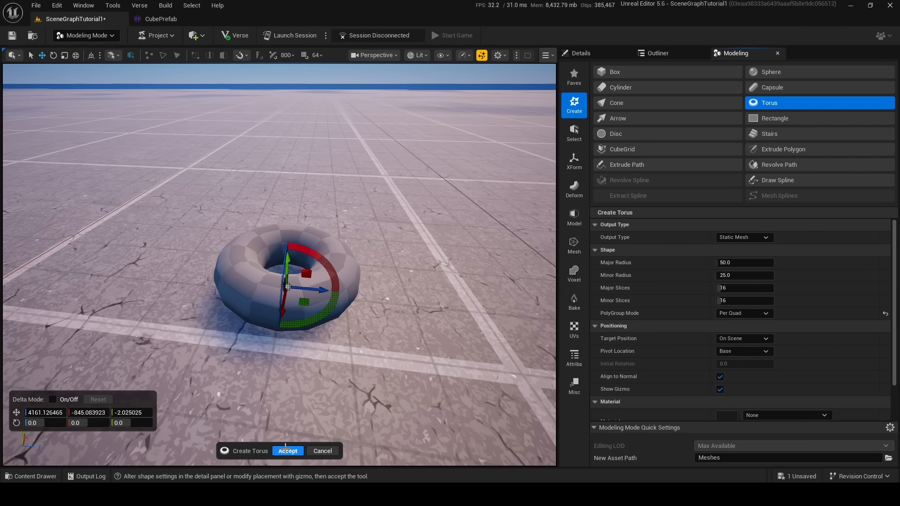
Accept the torus and rename its new static mesh asset in the Meshes folder as bagel.
{"action": "left_click", "coordinate": [288, 451]}
{"action": "key", "text": "shift+1"}
{"action": "left_click", "coordinate": [30, 476]}
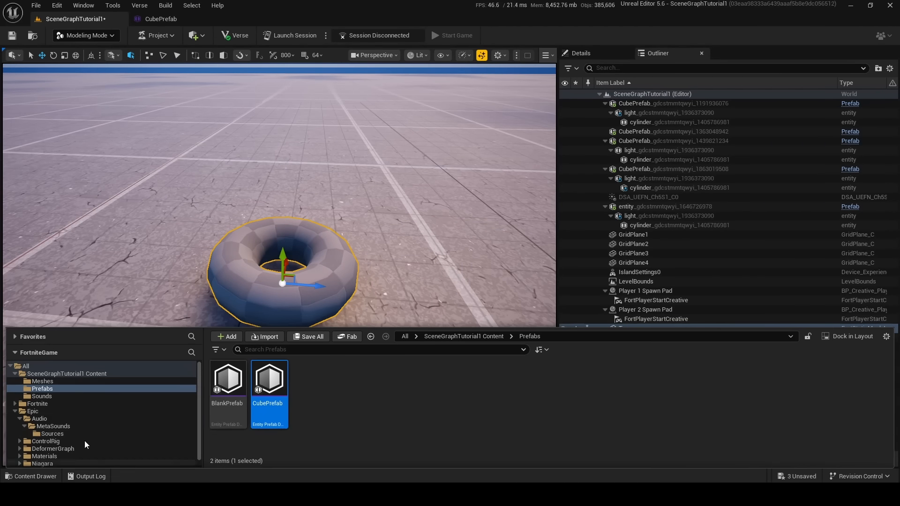
{"action": "left_click", "coordinate": [82, 380]}
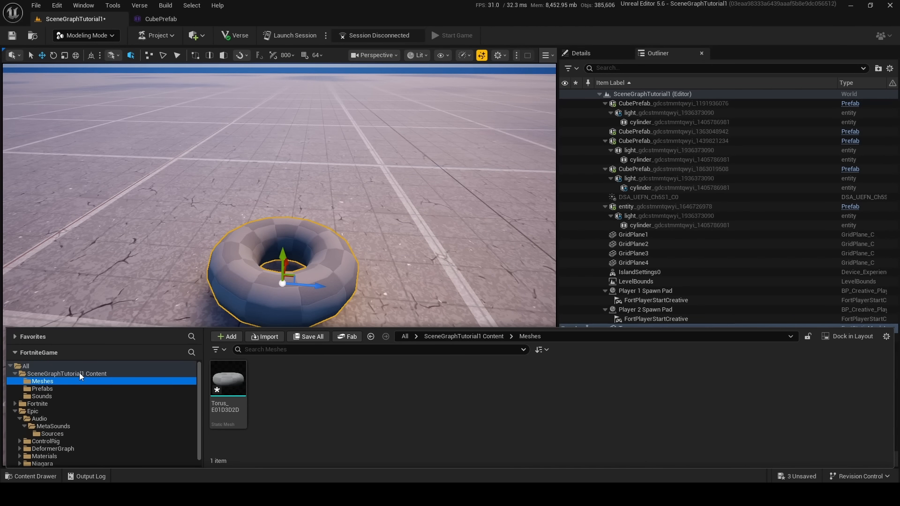
{"action": "left_click", "coordinate": [244, 401]}
{"action": "key", "text": "F2"}
{"action": "key", "text": "BackSpace"}
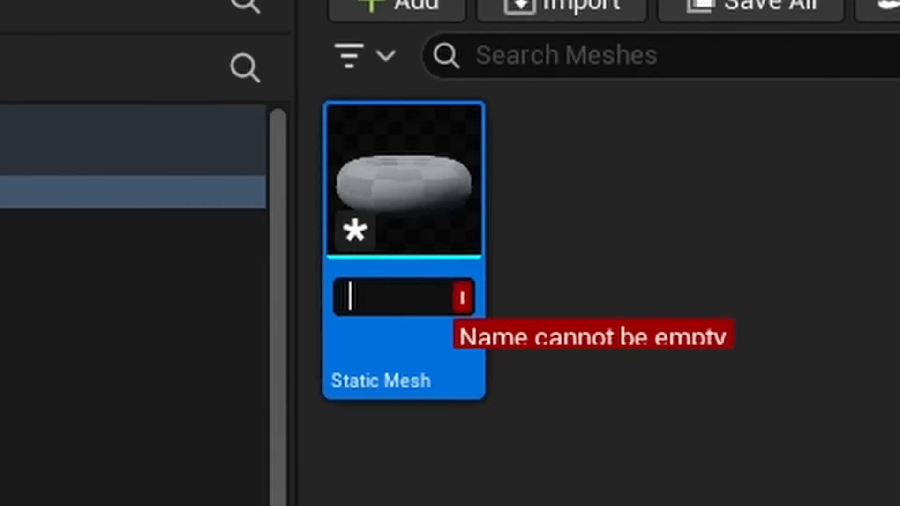
{"action": "type", "text": "bagel"}
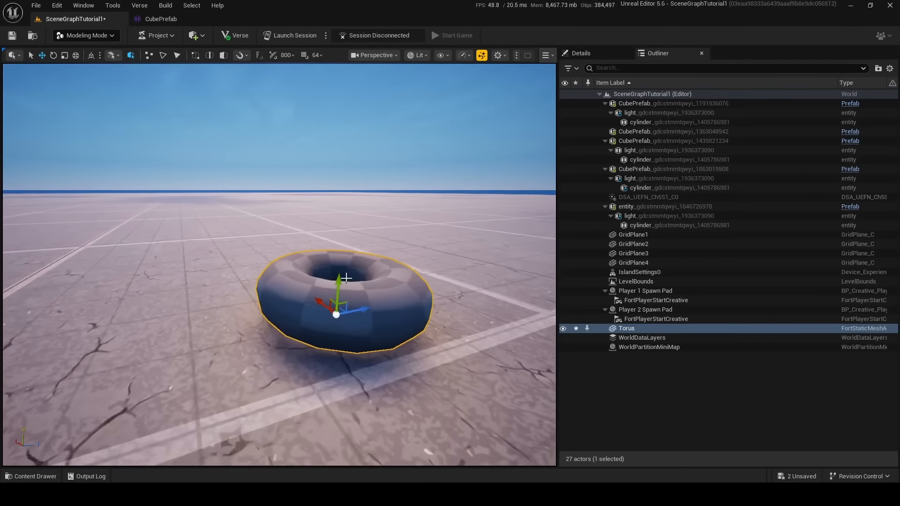
Open the bagel mesh for editing and assign an MI_Creative_Roads_Junction material to its Element 0 slot.
{"action": "left_click", "coordinate": [582, 53]}
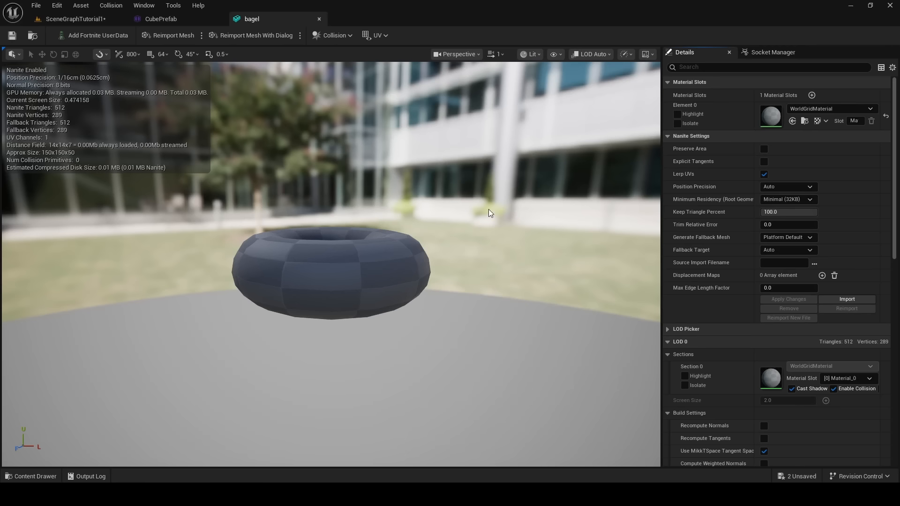
{"action": "left_click", "coordinate": [830, 109]}
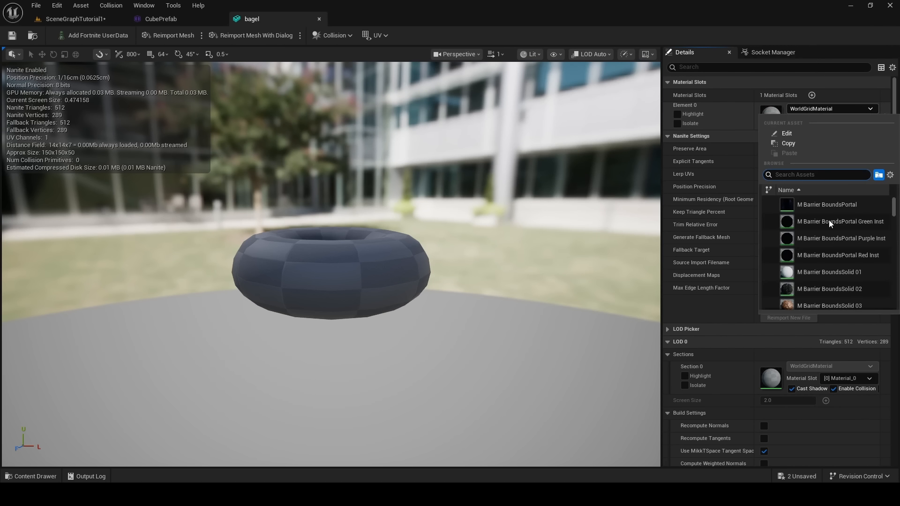
{"action": "left_click_drag", "start_coordinate": [894, 207], "coordinate": [894, 249]}
{"action": "left_click", "coordinate": [843, 238]}
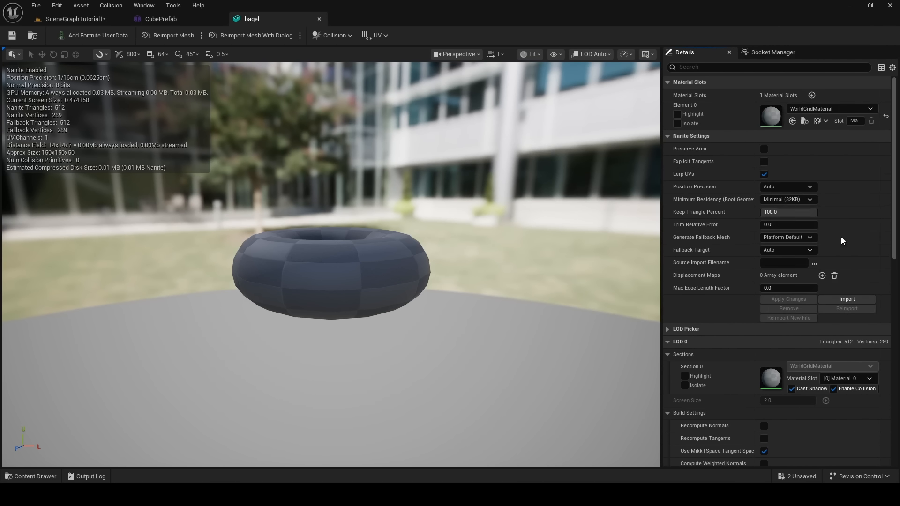
Inspect the bagel mesh with its new material from several angles and save the asset.
{"action": "right_click_drag", "start_coordinate": [469, 225], "coordinate": [581, 235]}
{"action": "key", "text": "s"}
{"action": "key", "text": "d"}
{"action": "scroll", "coordinate": [365, 239], "scroll_direction": "down", "scroll_amount": 1}
{"action": "key", "text": "a"}
{"action": "key", "text": "s"}
{"action": "key", "text": "w"}
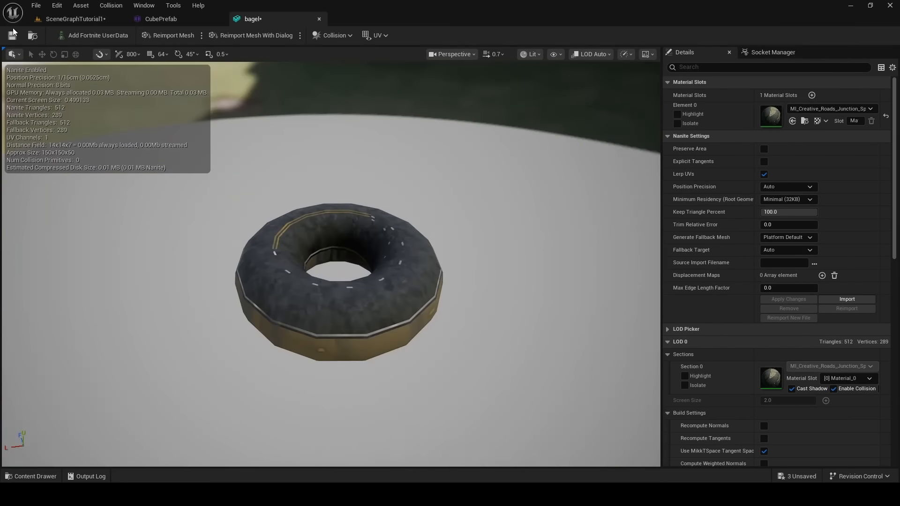
{"action": "left_click", "coordinate": [13, 35]}
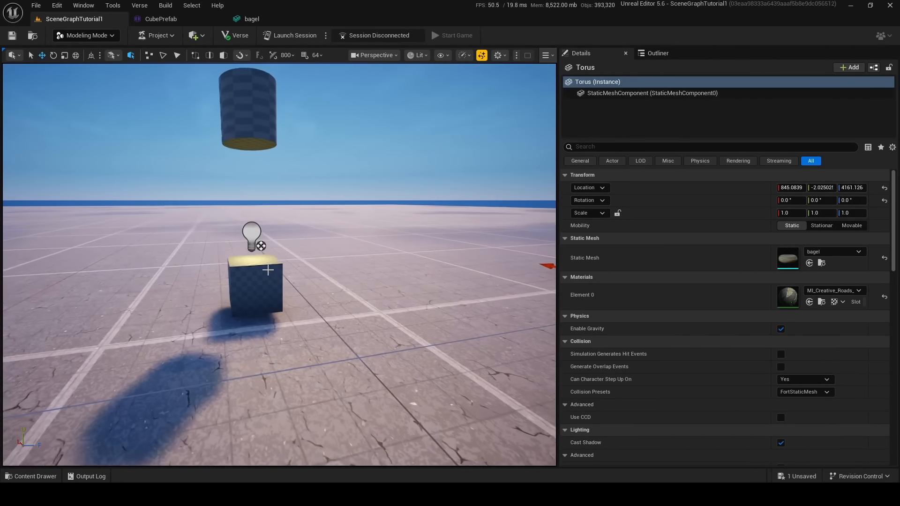
Select the CubePrefab instance's root cube in the level and remove its cube mesh component.
{"action": "left_click", "coordinate": [262, 288]}
{"action": "scroll", "coordinate": [307, 266], "scroll_direction": "up", "scroll_amount": 2}
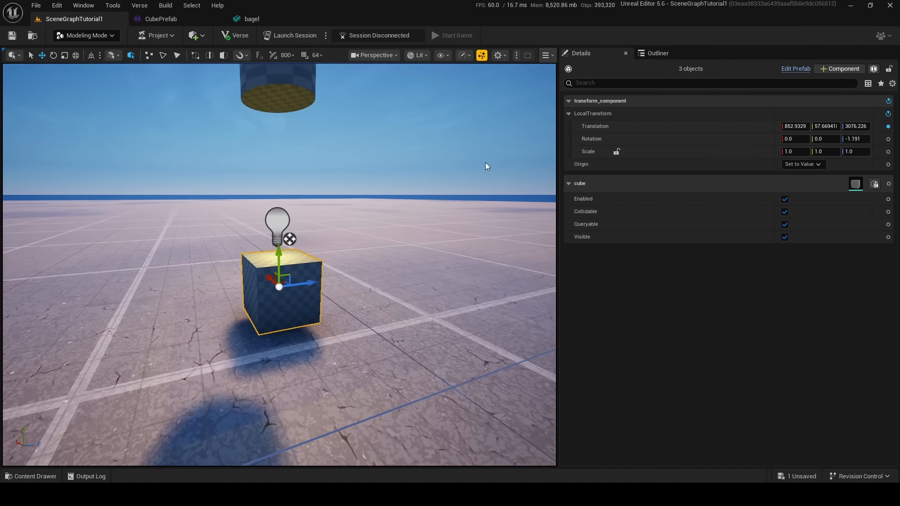
{"action": "left_click", "coordinate": [875, 185]}
{"action": "left_click", "coordinate": [865, 218]}
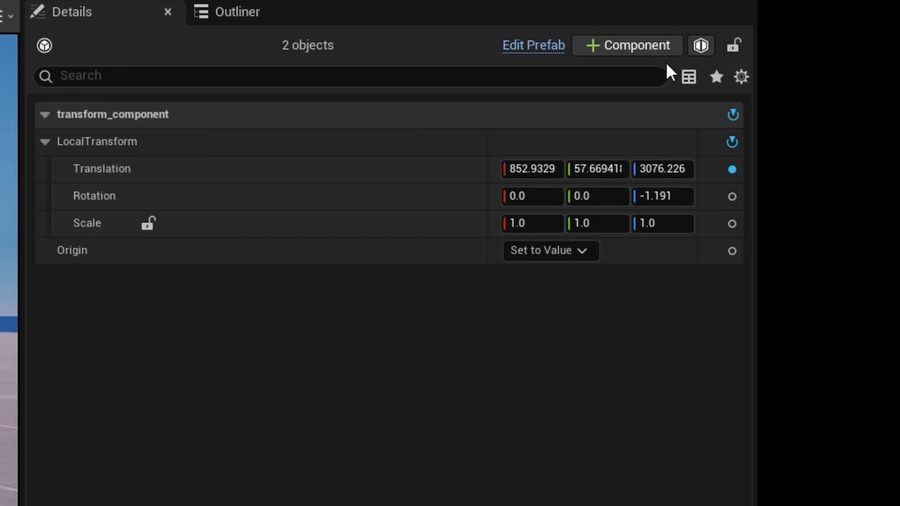
Check the component list for the bagel mesh, and build the Verse code, saving the IslandSettings0 and SceneGraphTutorial1 changes.
{"action": "left_click", "coordinate": [653, 47]}
{"action": "left_click", "coordinate": [563, 240]}
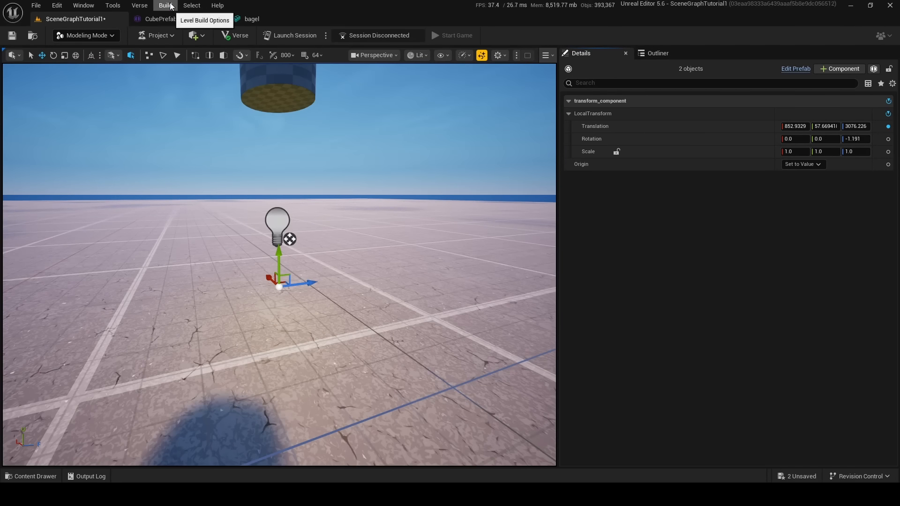
{"action": "left_click", "coordinate": [170, 4]}
{"action": "left_click", "coordinate": [141, 6]}
{"action": "left_click", "coordinate": [161, 28]}
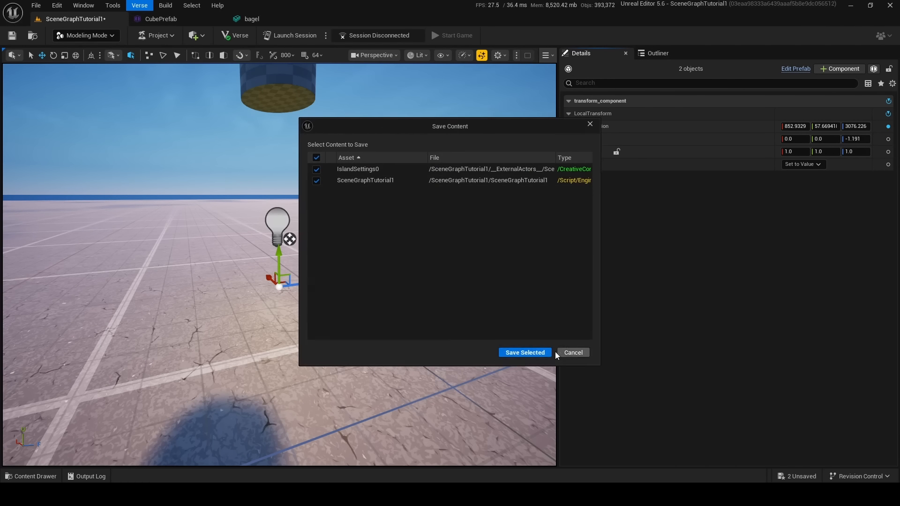
{"action": "left_click", "coordinate": [548, 352]}
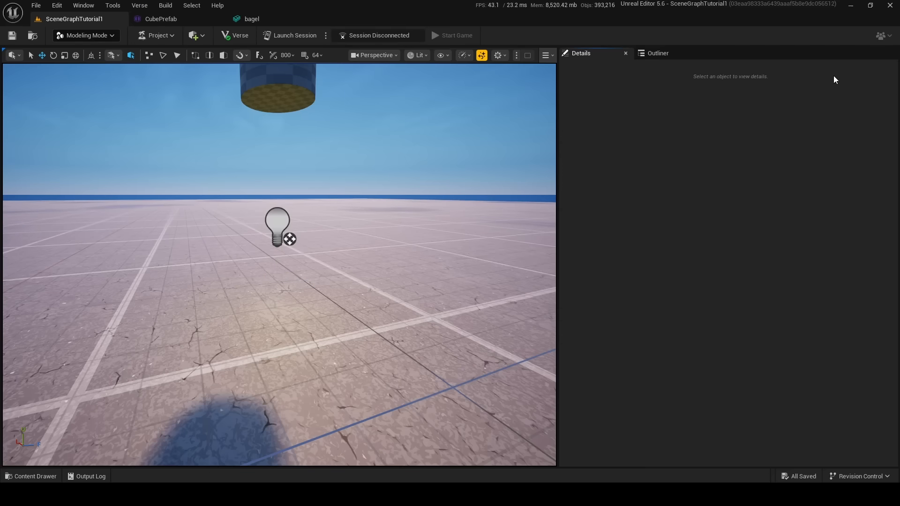
Add the bagel mesh as a component on the CubePrefab instance that lost its cube.
{"action": "left_click", "coordinate": [840, 68]}
{"action": "left_click", "coordinate": [780, 97]}
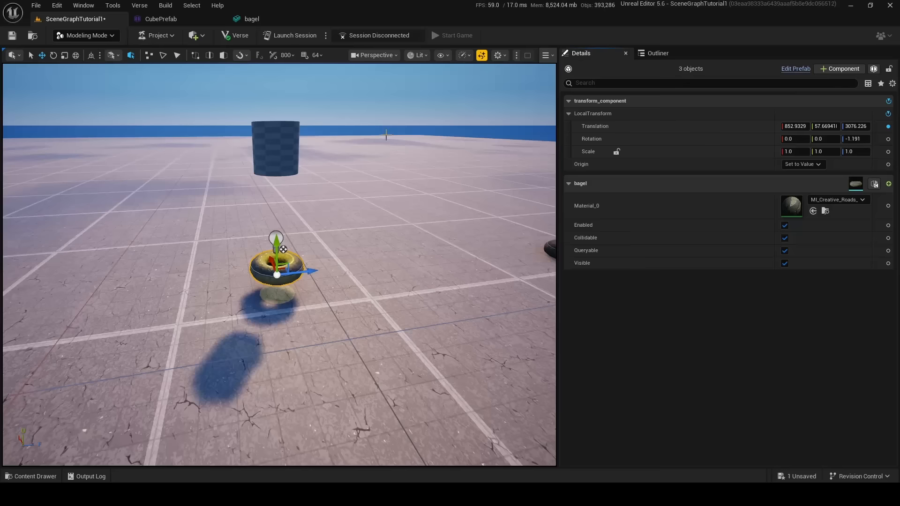
{"action": "right_click_drag", "start_coordinate": [383, 198], "coordinate": [412, 223]}
{"action": "key", "text": "w"}
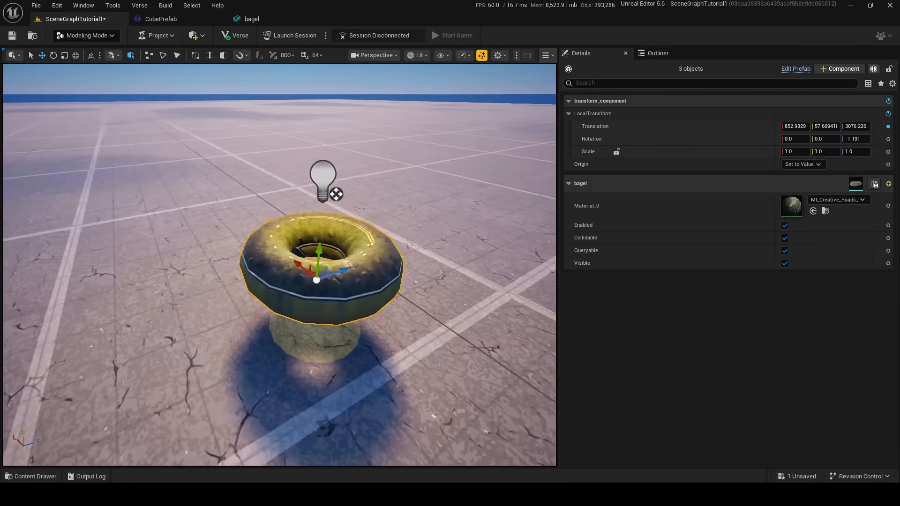
{"action": "left_click_drag", "start_coordinate": [412, 223], "coordinate": [117, 176], "text": "alt"}
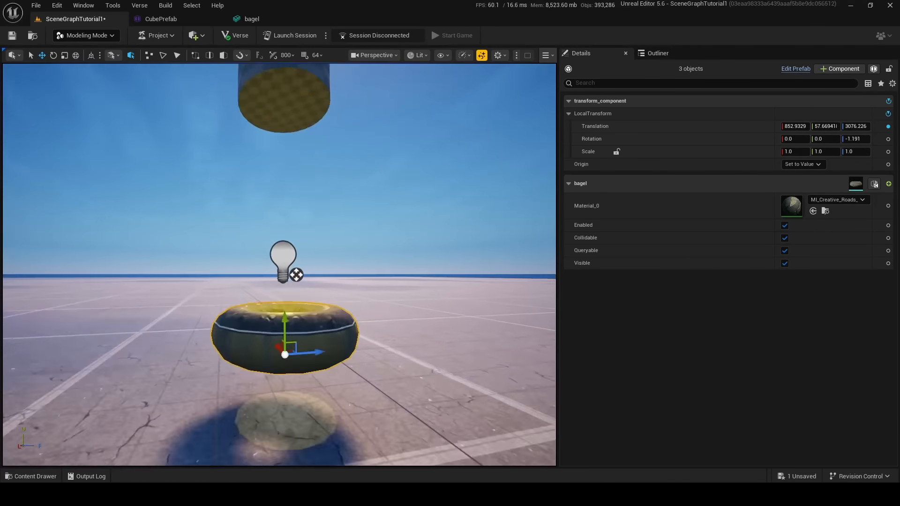
Raise the bagel prefab instance in the level to a height of about 96.
{"action": "left_click_drag", "start_coordinate": [388, 168], "coordinate": [392, 221], "text": "alt"}
{"action": "left_click_drag", "start_coordinate": [307, 230], "coordinate": [305, 205]}
{"action": "key", "text": "s"}
{"action": "right_click_drag", "start_coordinate": [334, 262], "coordinate": [277, 216]}
{"action": "key", "text": "d"}
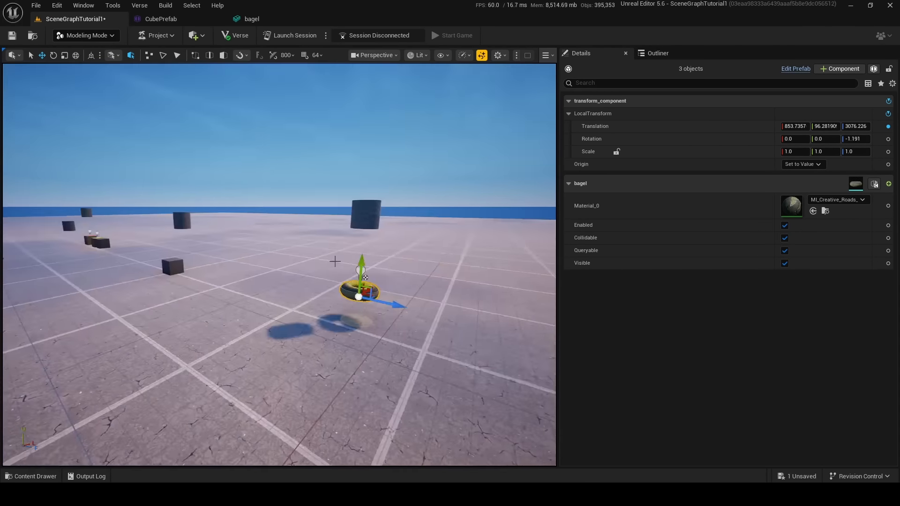
{"action": "key", "text": "w"}
{"action": "mouse_move", "coordinate": [363, 266]}
{"action": "right_mouse_down"}
{"action": "mouse_move", "coordinate": [363, 287]}
{"action": "mouse_move", "coordinate": [362, 261]}
{"action": "right_mouse_up"}
{"action": "key", "text": "s"}
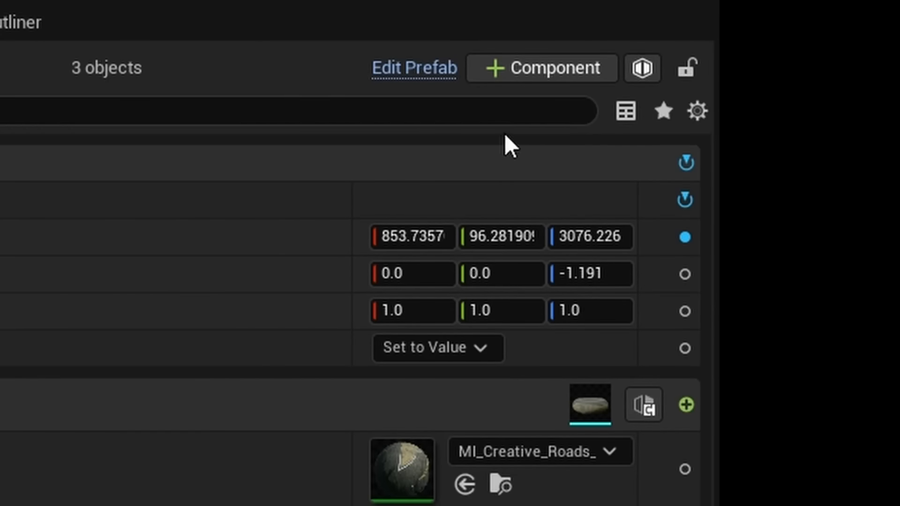
{"action": "left_click", "coordinate": [535, 76]}
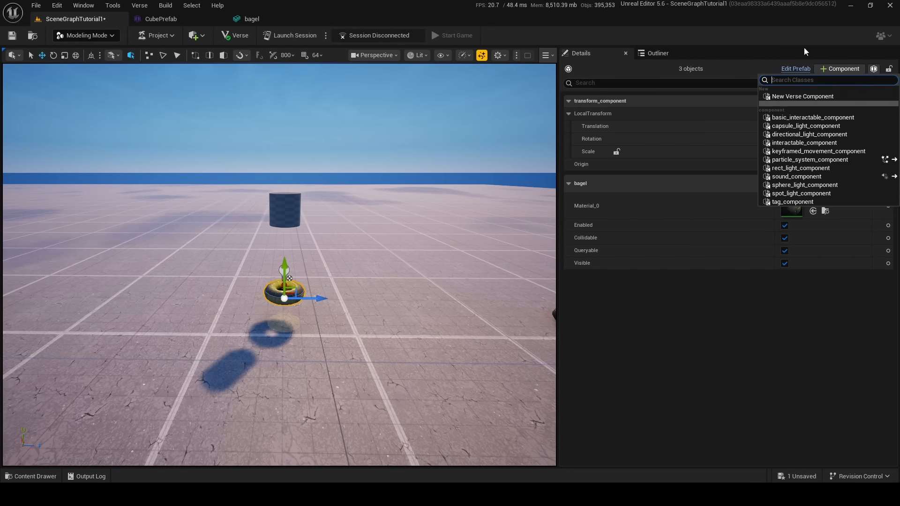
{"action": "left_click", "coordinate": [139, 5]}
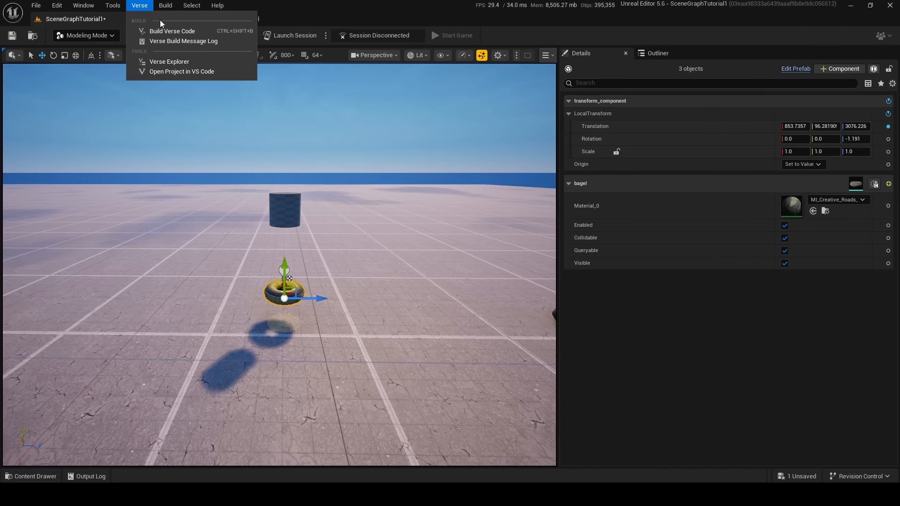
{"action": "left_click", "coordinate": [162, 61]}
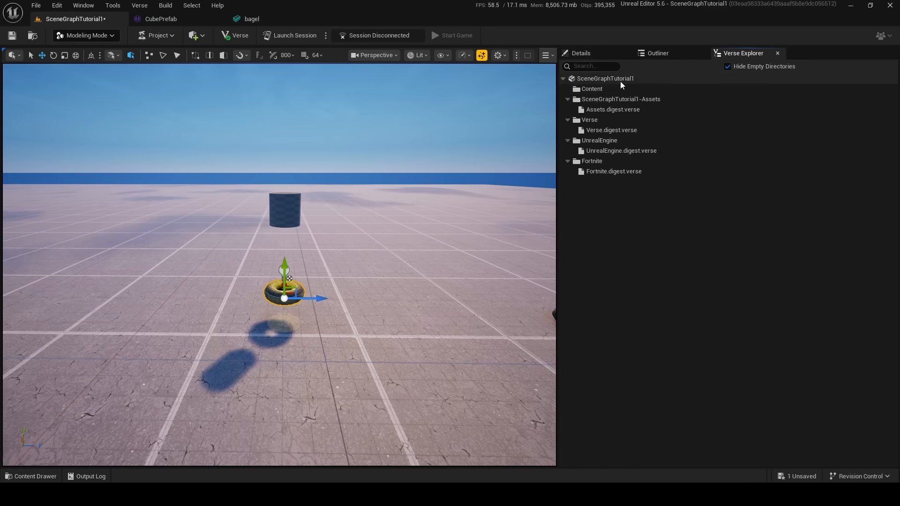
{"action": "right_click", "coordinate": [620, 79]}
{"action": "left_click", "coordinate": [651, 101]}
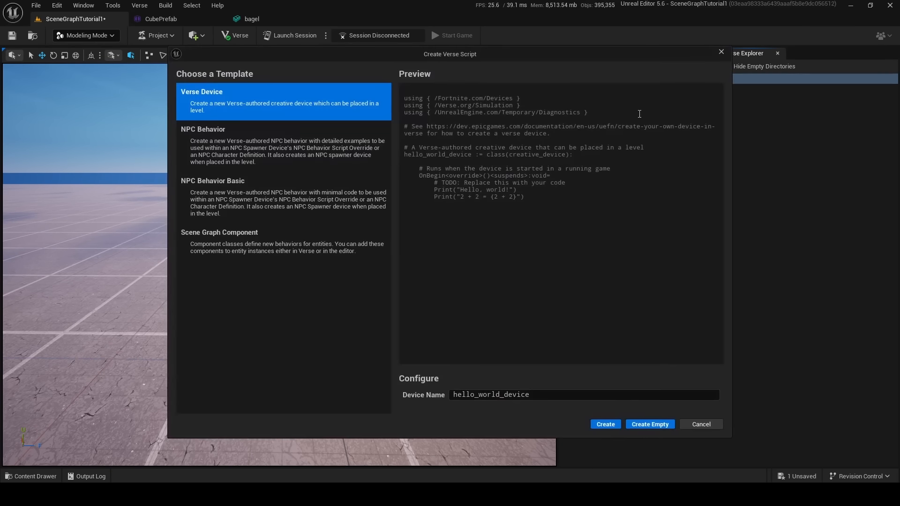
{"action": "left_click", "coordinate": [245, 246]}
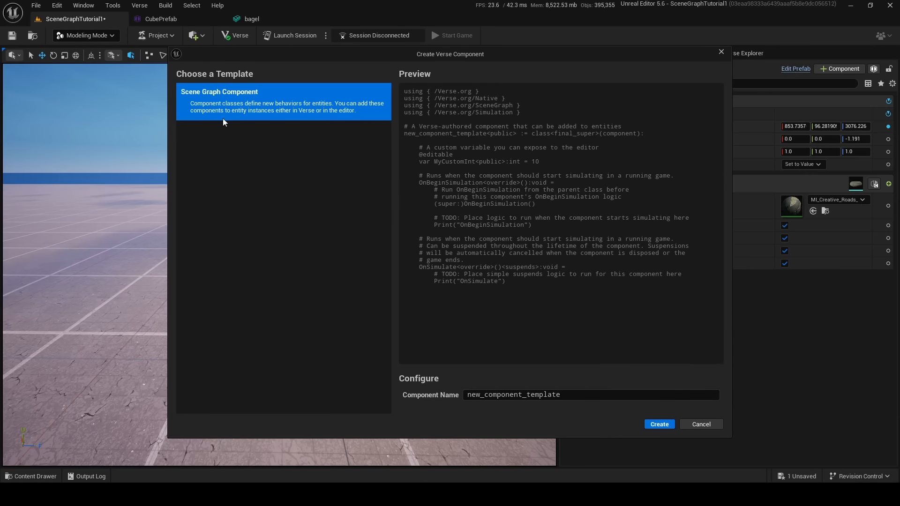
Create a new Verse component from the Scene Graph Component template, named verse_component_1.
{"action": "left_click", "coordinate": [556, 395]}
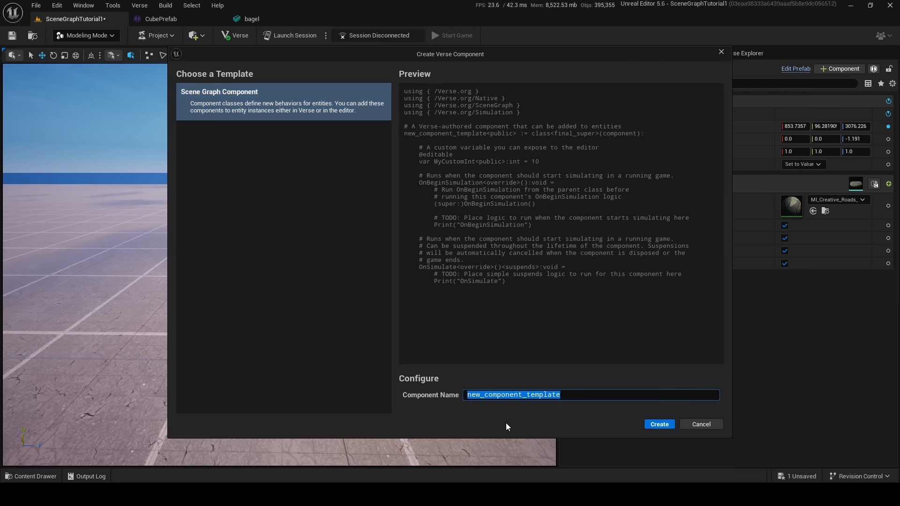
{"action": "type", "text": "verse_component"}
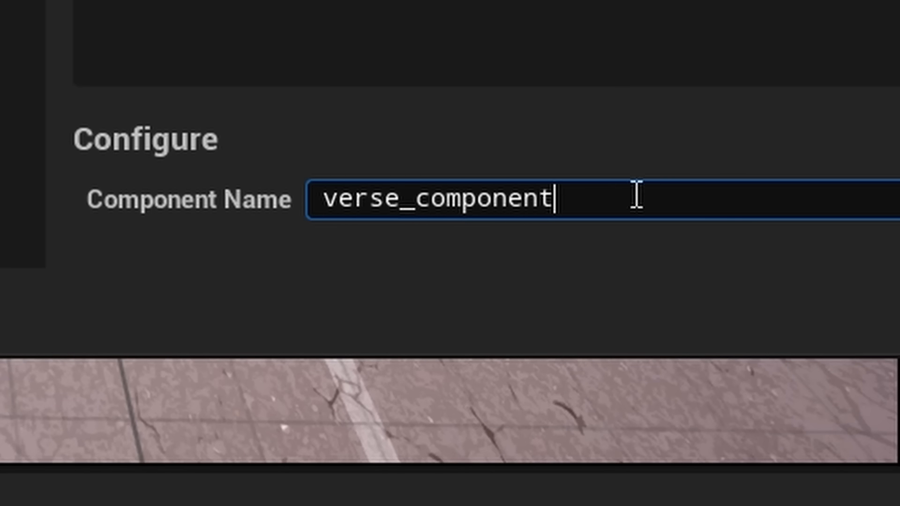
{"action": "type", "text": "_1"}
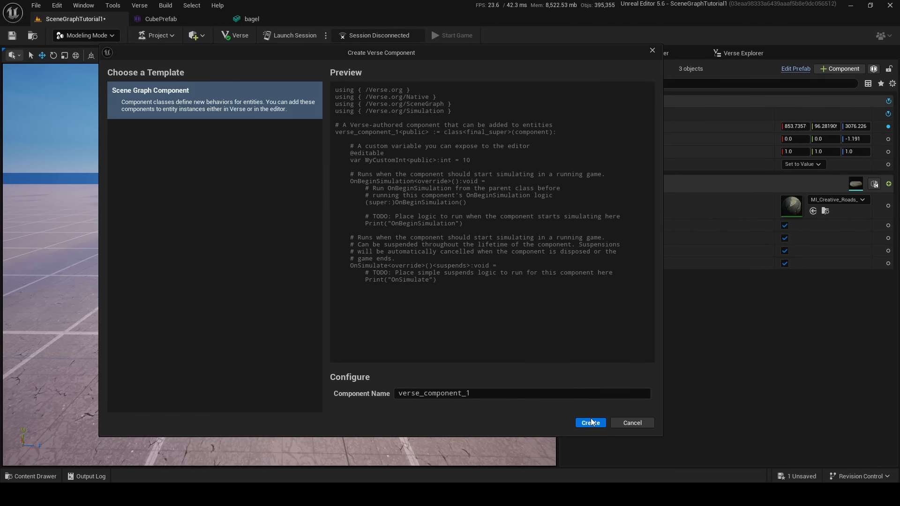
{"action": "left_click", "coordinate": [592, 423]}
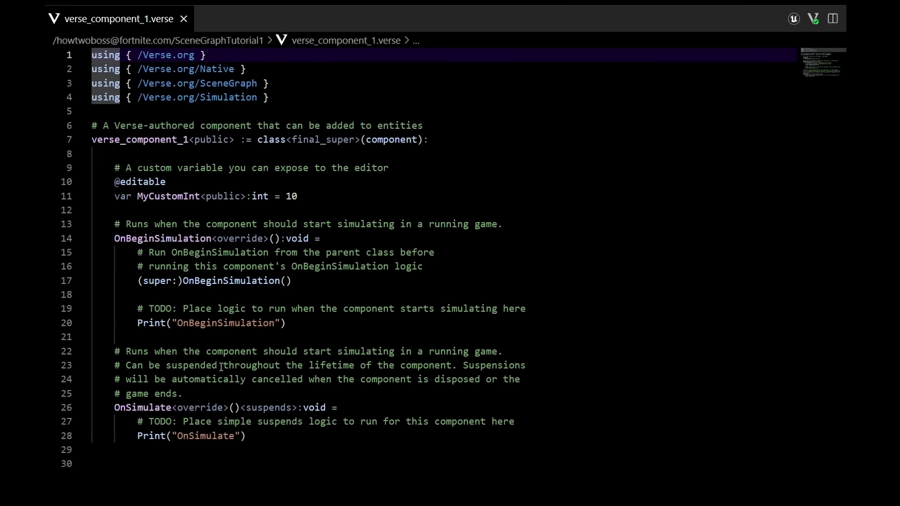
Delete the template comments above the component class, the MyCustomInt variable and the OnBeginSimulation function in verse_component_1.verse.
{"action": "left_click", "coordinate": [377, 196]}
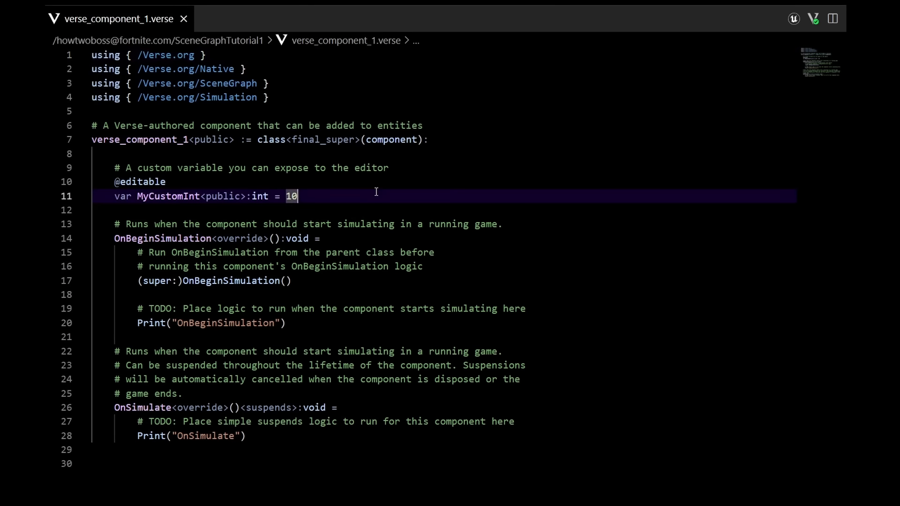
{"action": "left_click", "coordinate": [404, 168]}
{"action": "key", "text": "ctrl+shift+Left"}
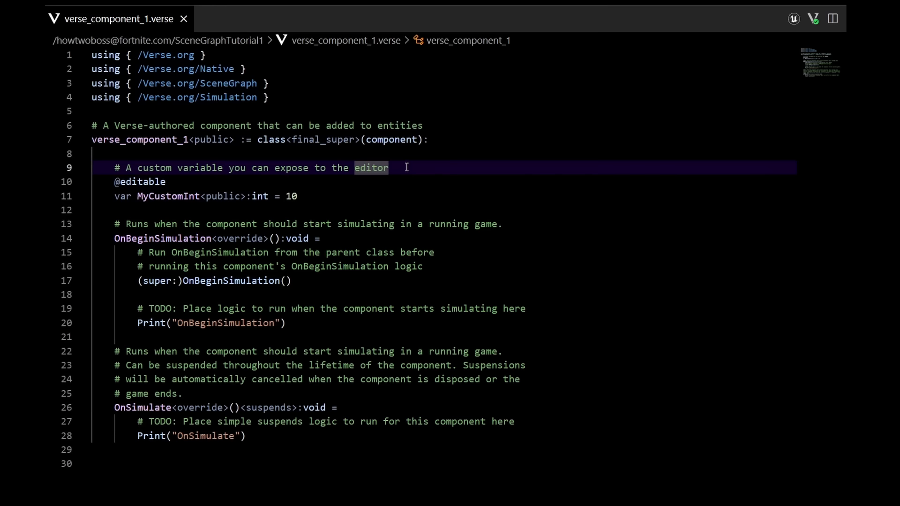
{"action": "key", "text": "shift+Home"}
{"action": "key", "text": "BackSpace"}
{"action": "key", "text": "BackSpace"}
{"action": "key", "text": "BackSpace"}
{"action": "left_click", "coordinate": [419, 125]}
{"action": "key", "text": "shift+Up"}
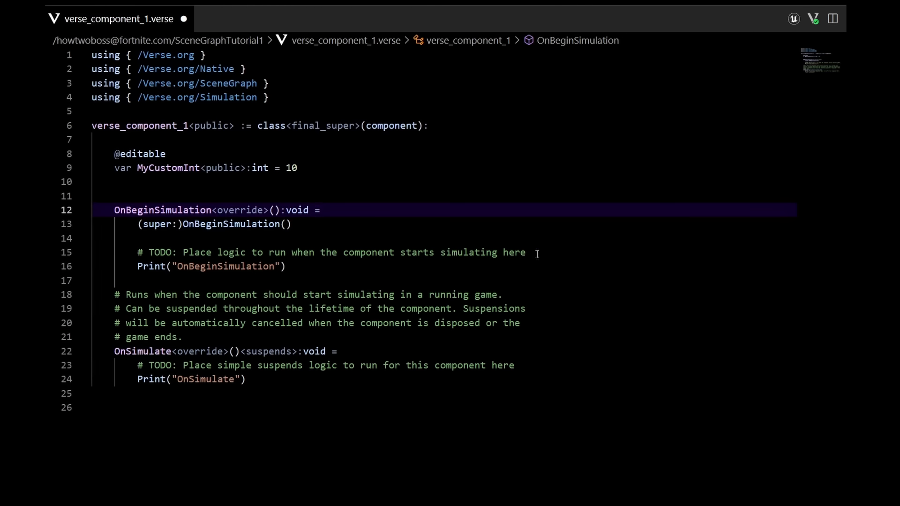
Delete the TODO comments and the comment block above OnSimulate in verse_component_1.verse, and save the file.
{"action": "left_click_drag", "start_coordinate": [526, 253], "coordinate": [149, 255]}
{"action": "key", "text": "shift+Home"}
{"action": "key", "text": "BackSpace"}
{"action": "key", "text": "BackSpace"}
{"action": "key", "text": "BackSpace"}
{"action": "key", "text": "BackSpace"}
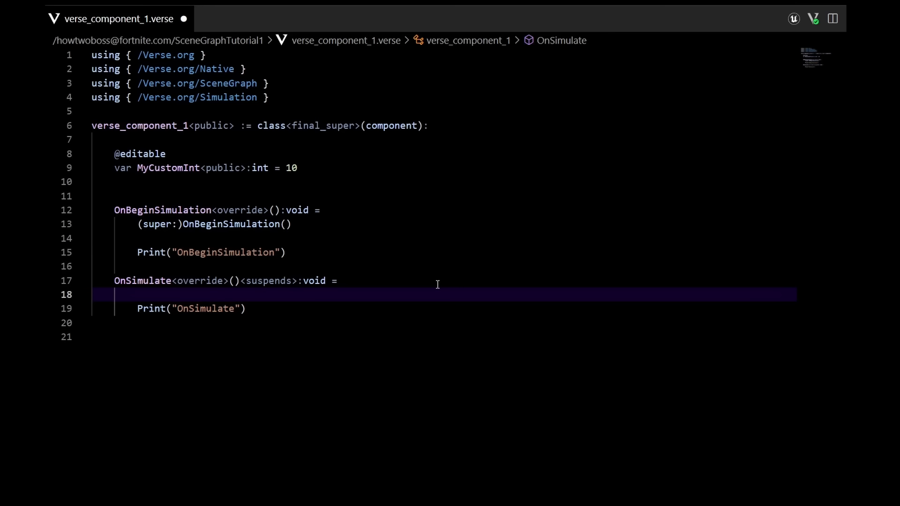
{"action": "left_click", "coordinate": [363, 169]}
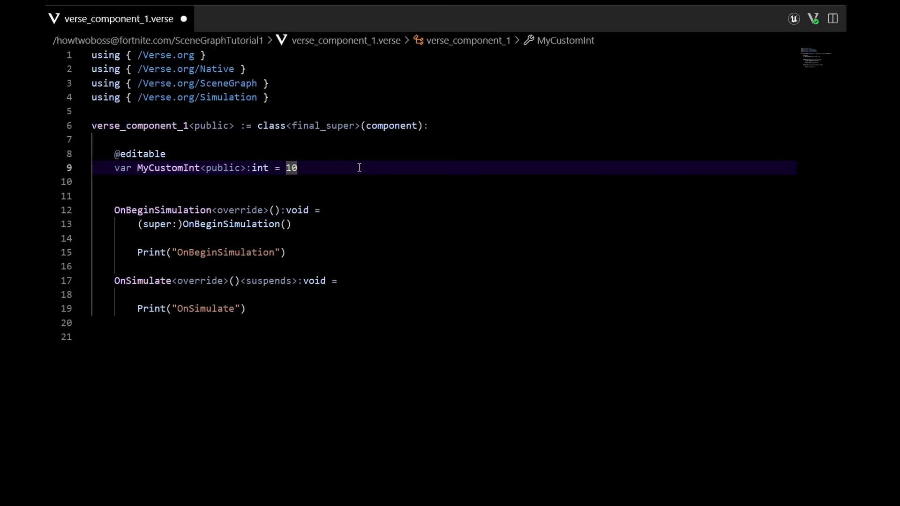
{"action": "key", "text": "ctrl+s"}
{"action": "key", "text": "Down"}
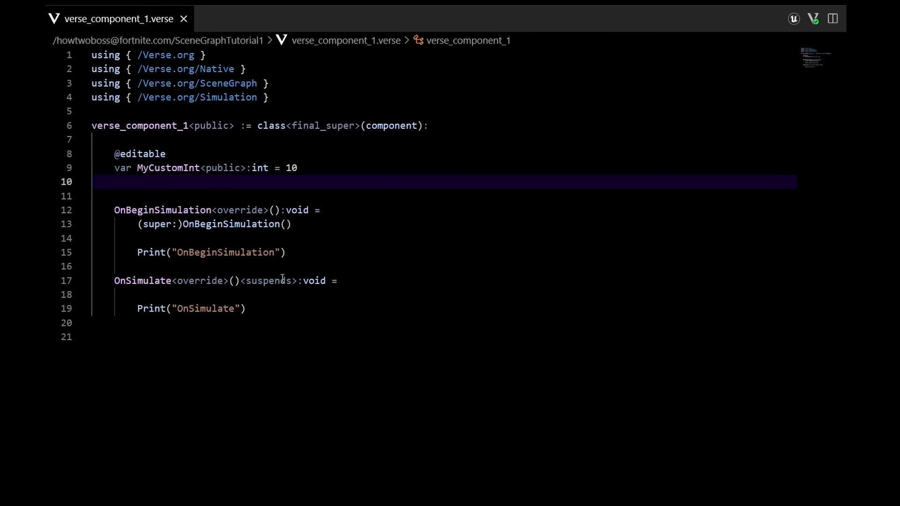
{"action": "left_click_drag", "start_coordinate": [298, 168], "coordinate": [117, 154]}
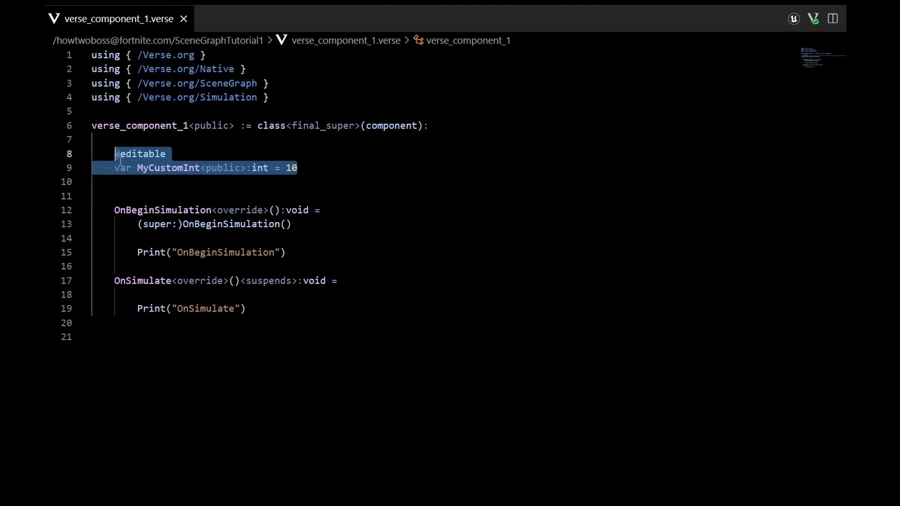
{"action": "left_click", "coordinate": [308, 169]}
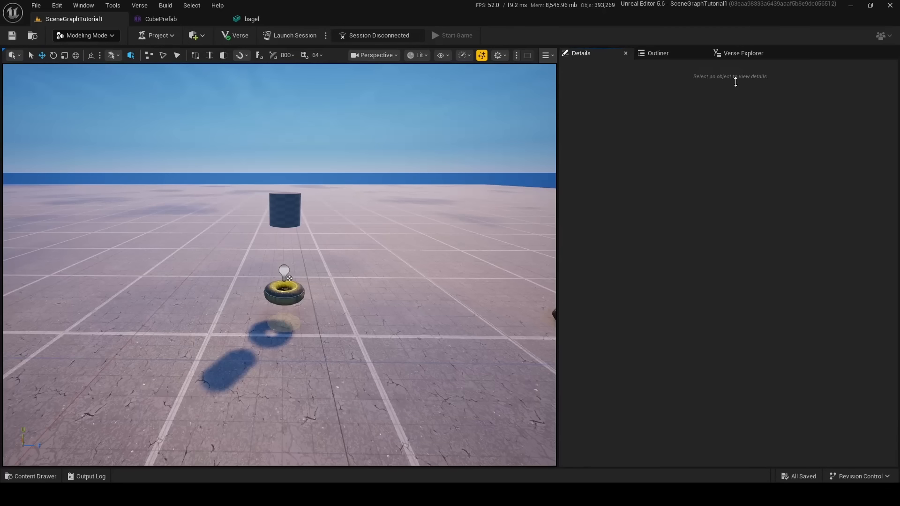
Back in UEFN, add verse_component_1 to the bagel prefab instance in the level and set its MyCustomInt to 10.
{"action": "left_click", "coordinate": [279, 290]}
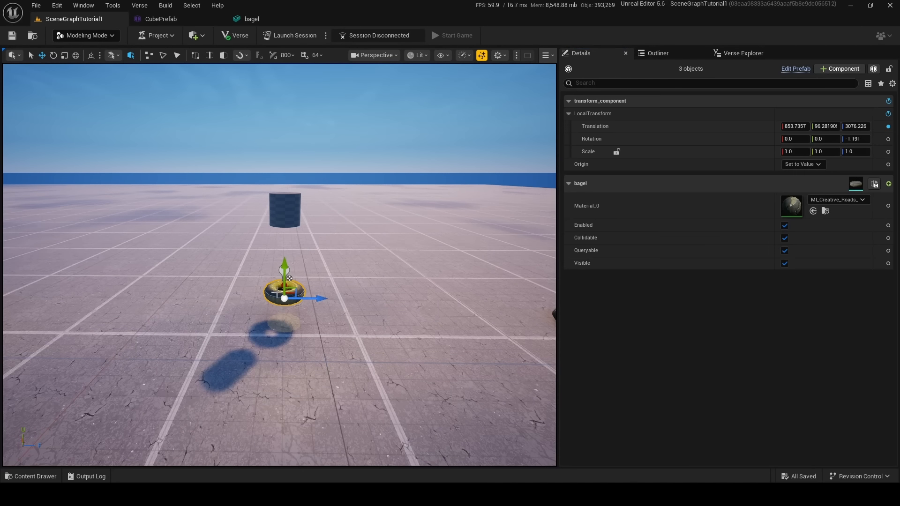
{"action": "left_click", "coordinate": [301, 185]}
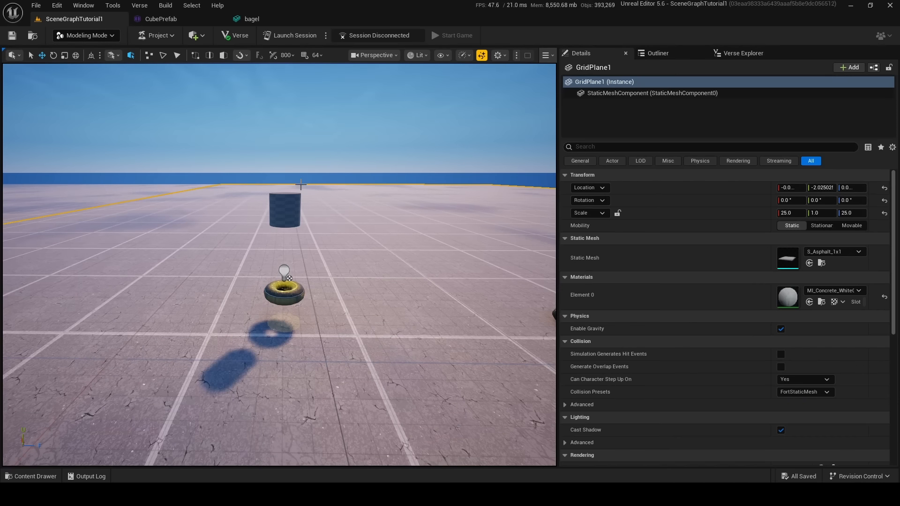
{"action": "scroll", "coordinate": [303, 243], "scroll_direction": "up", "scroll_amount": 3}
{"action": "left_click", "coordinate": [306, 245]}
{"action": "left_click", "coordinate": [310, 131]}
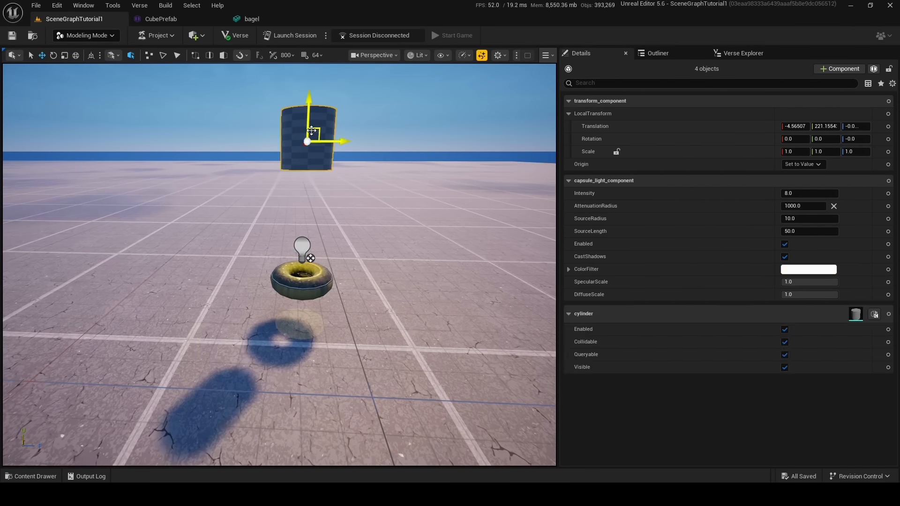
{"action": "left_click", "coordinate": [287, 279]}
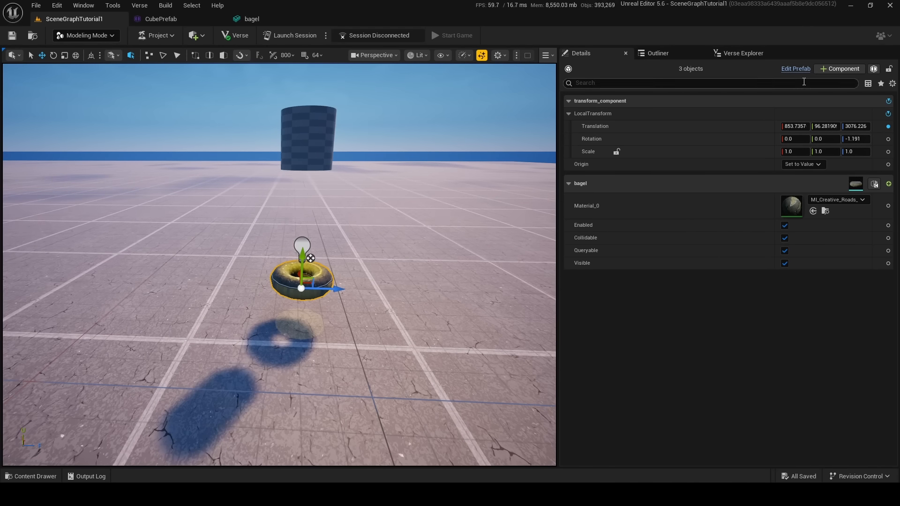
{"action": "left_click", "coordinate": [835, 70]}
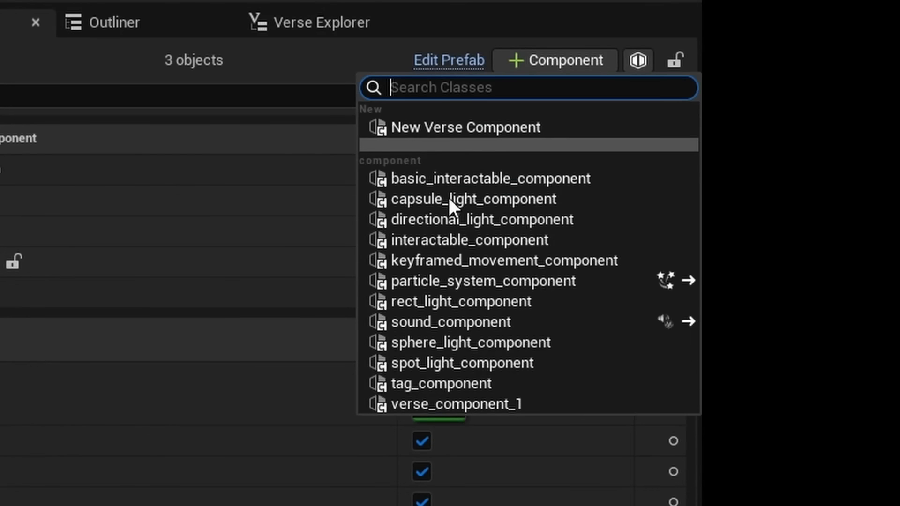
{"action": "left_click", "coordinate": [541, 404]}
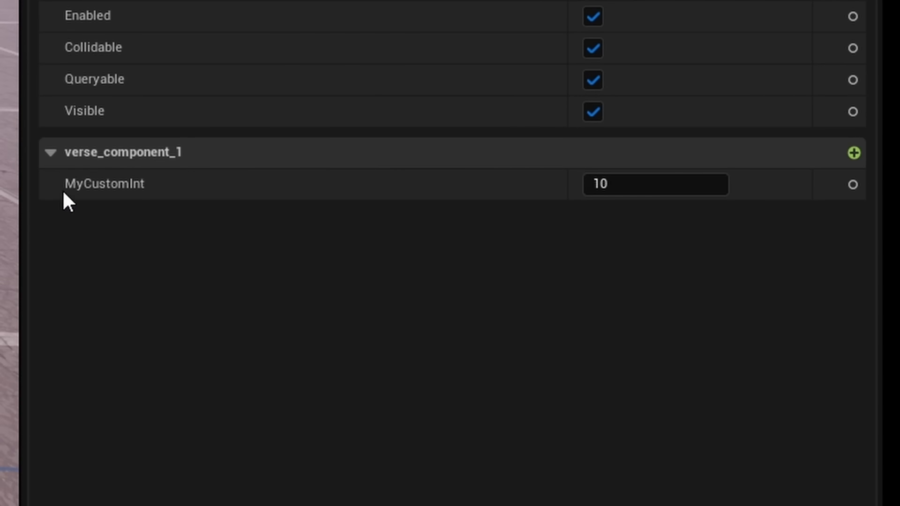
{"action": "left_click", "coordinate": [607, 188]}
{"action": "mouse_move", "coordinate": [607, 188]}
{"action": "left_mouse_down"}
{"action": "mouse_move", "coordinate": [614, 188]}
{"action": "mouse_move", "coordinate": [600, 188]}
{"action": "left_mouse_up"}
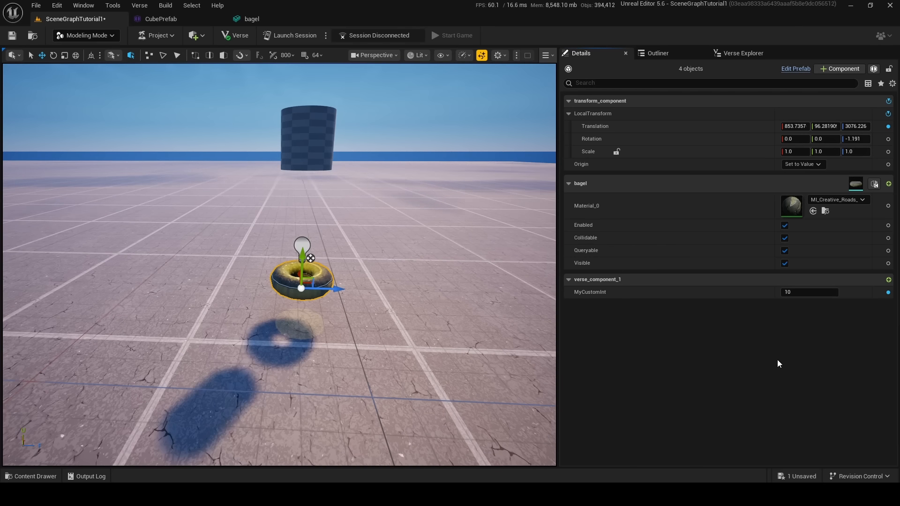
Add verse_component_1 to the root cube entity in the CubePrefab definition.
{"action": "left_click", "coordinate": [177, 20]}
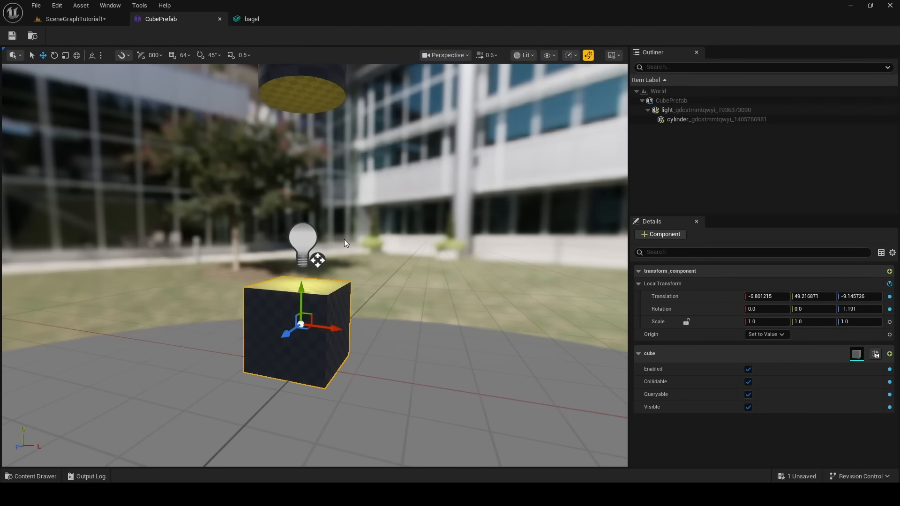
{"action": "left_click", "coordinate": [666, 234]}
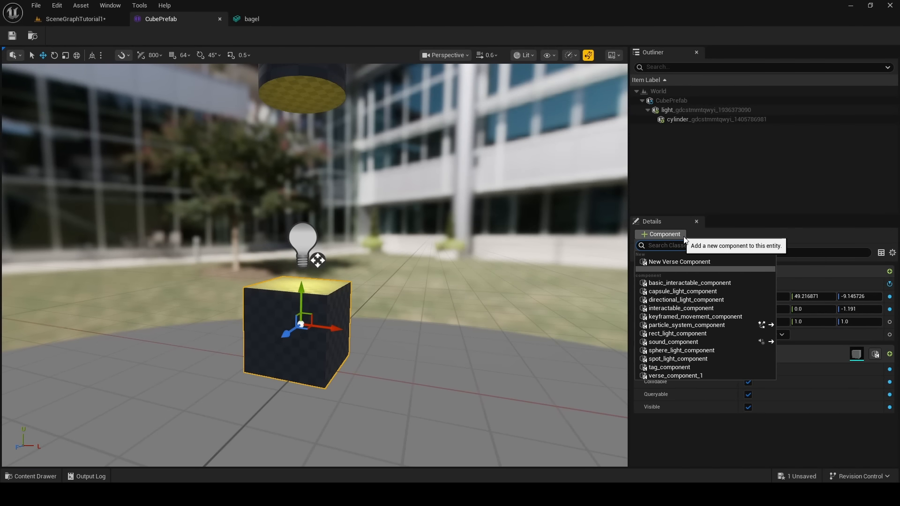
{"action": "left_click", "coordinate": [668, 375]}
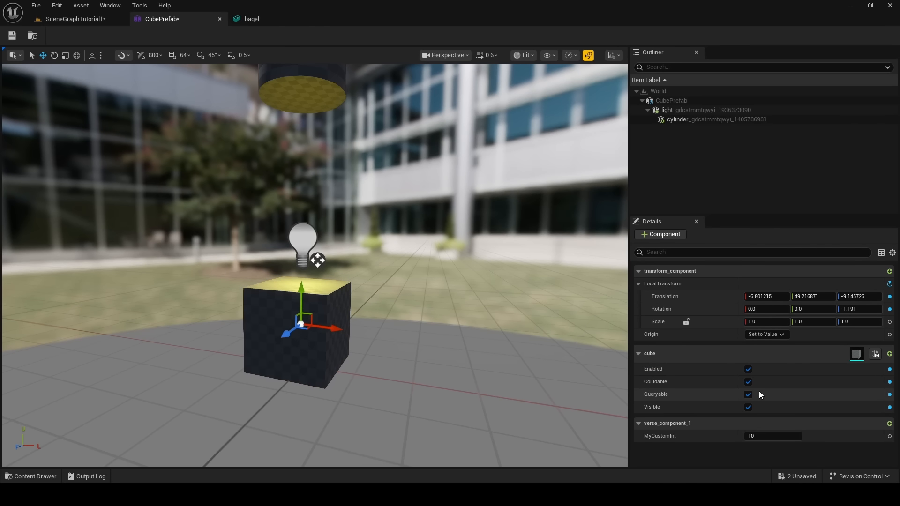